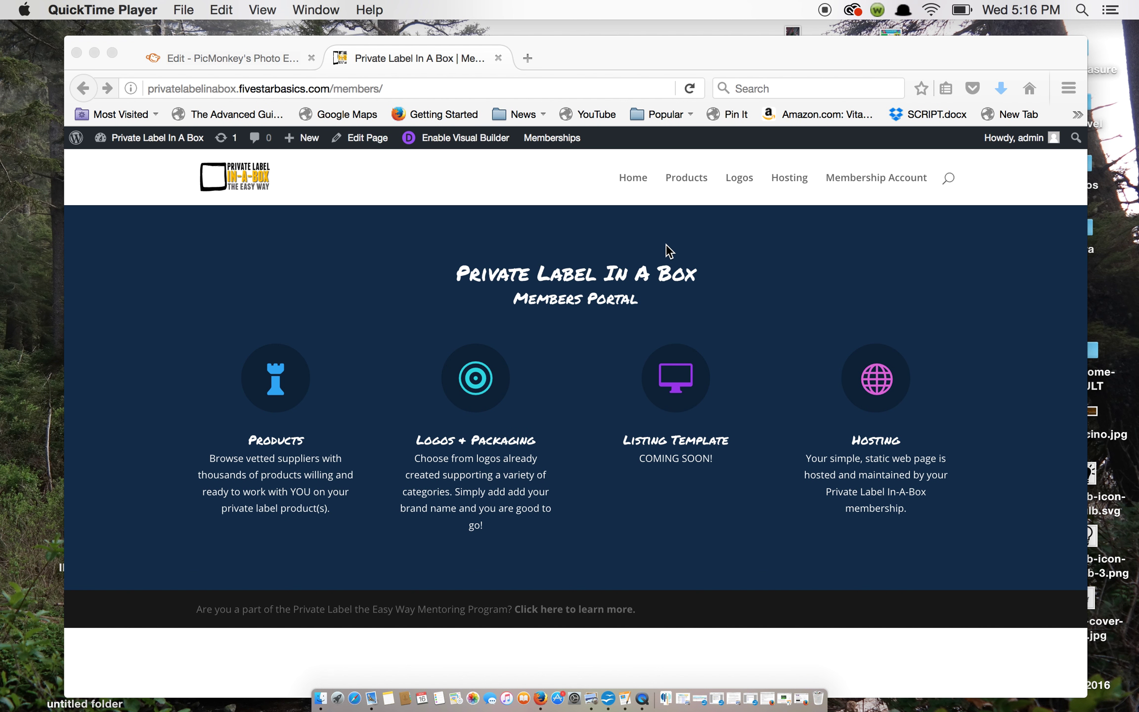
Open the Logos & Packaging page and view Logo101's text-free image at full size
click(480, 395)
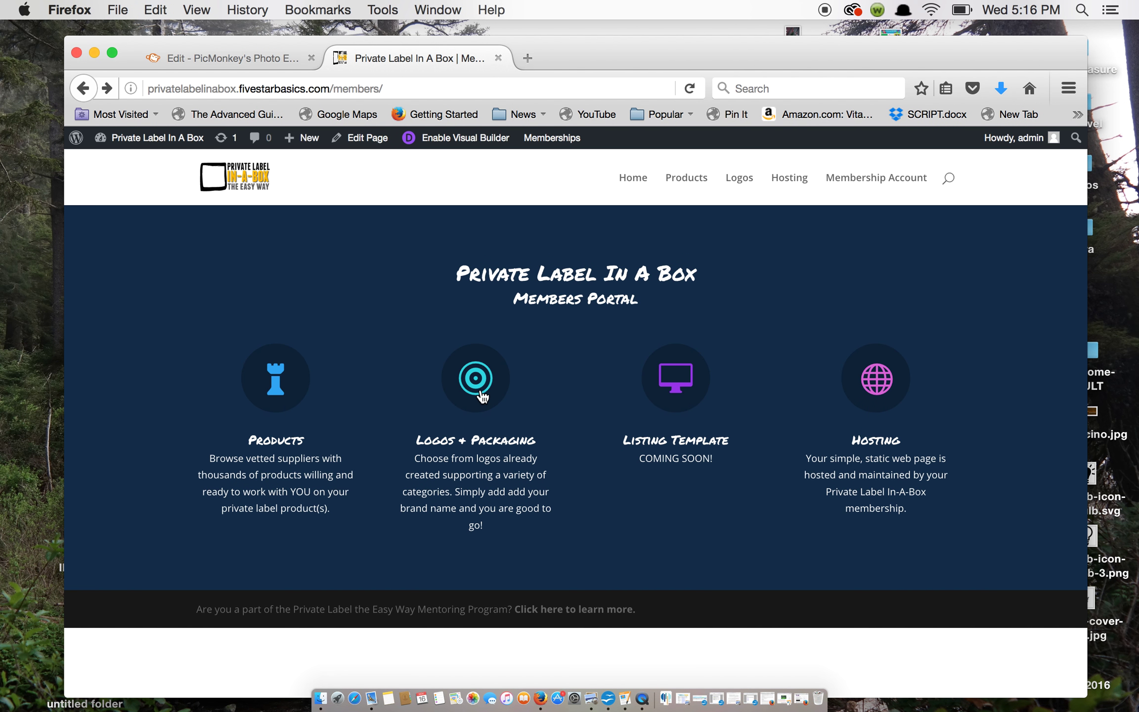
click(481, 395)
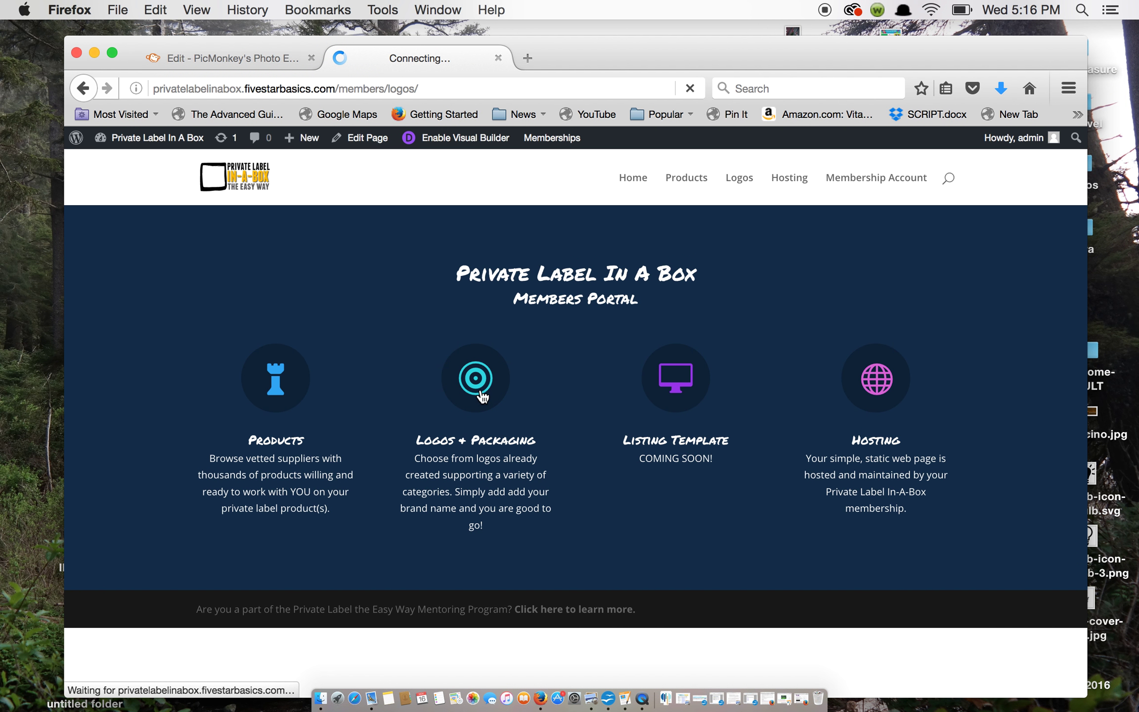
scroll(480, 395, down, 12)
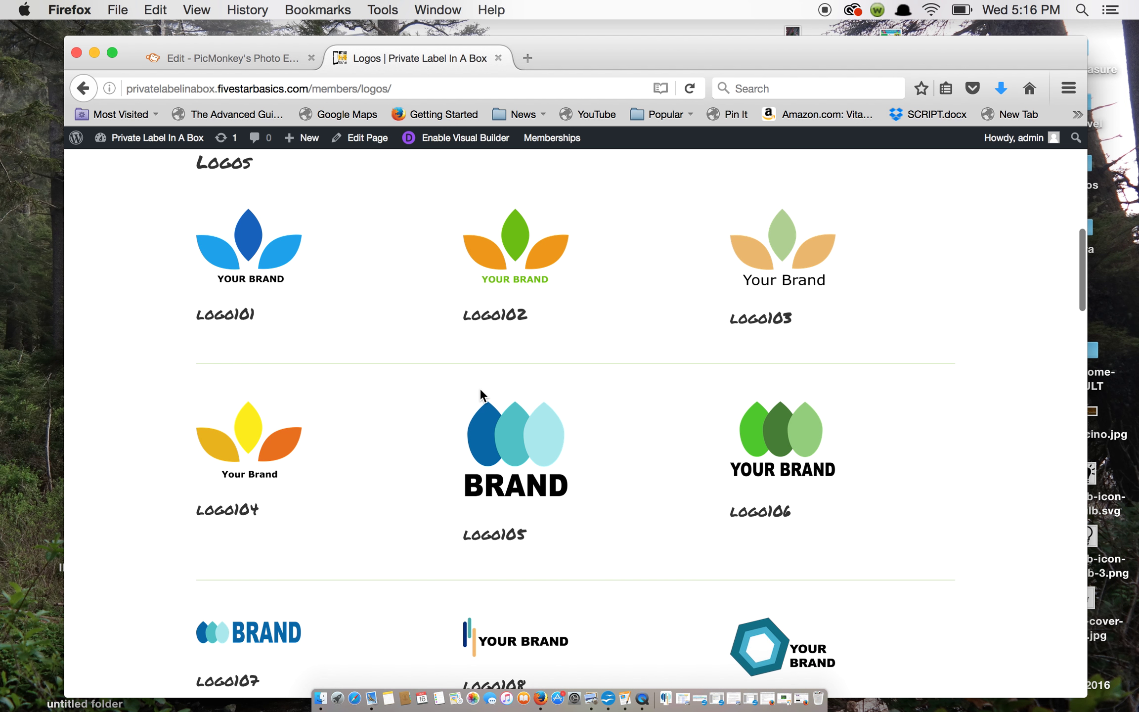
scroll(479, 390, down, 2)
scroll(482, 395, down, 2)
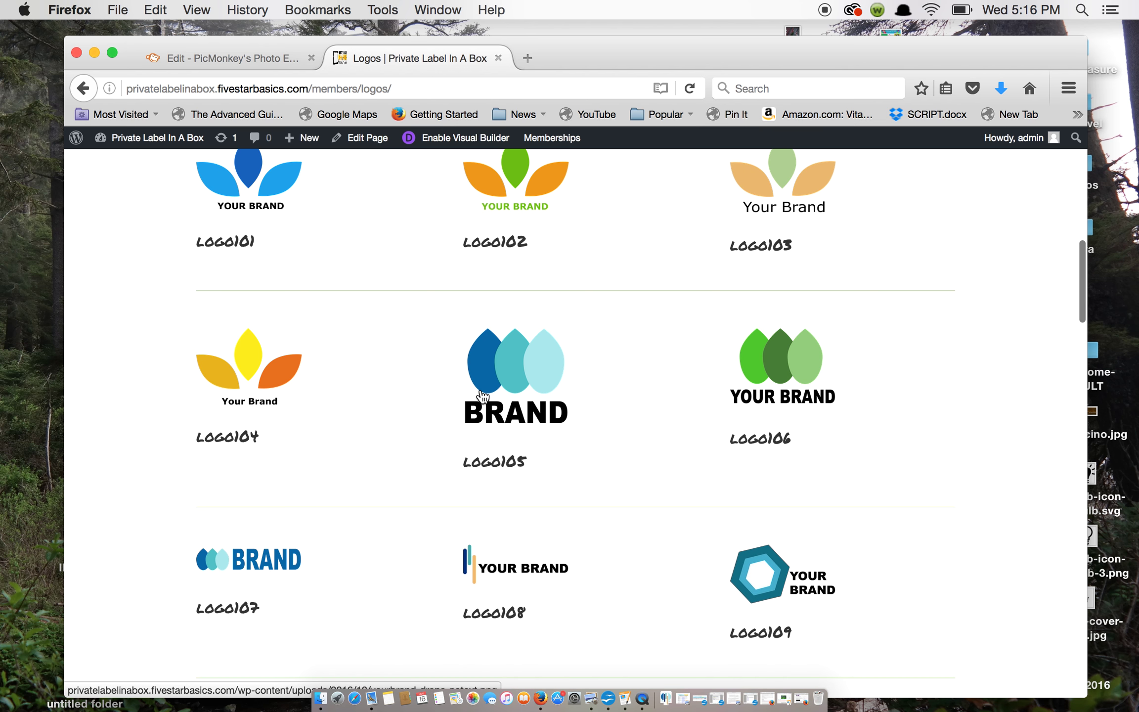
scroll(482, 395, up, 3)
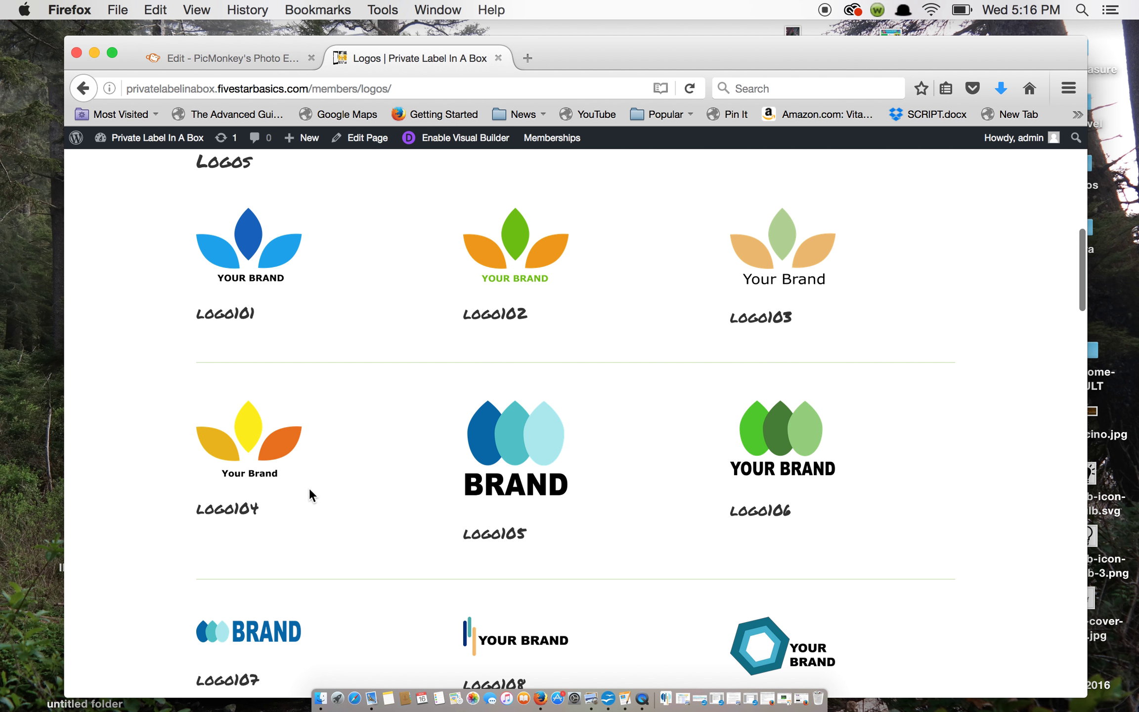
click(255, 261)
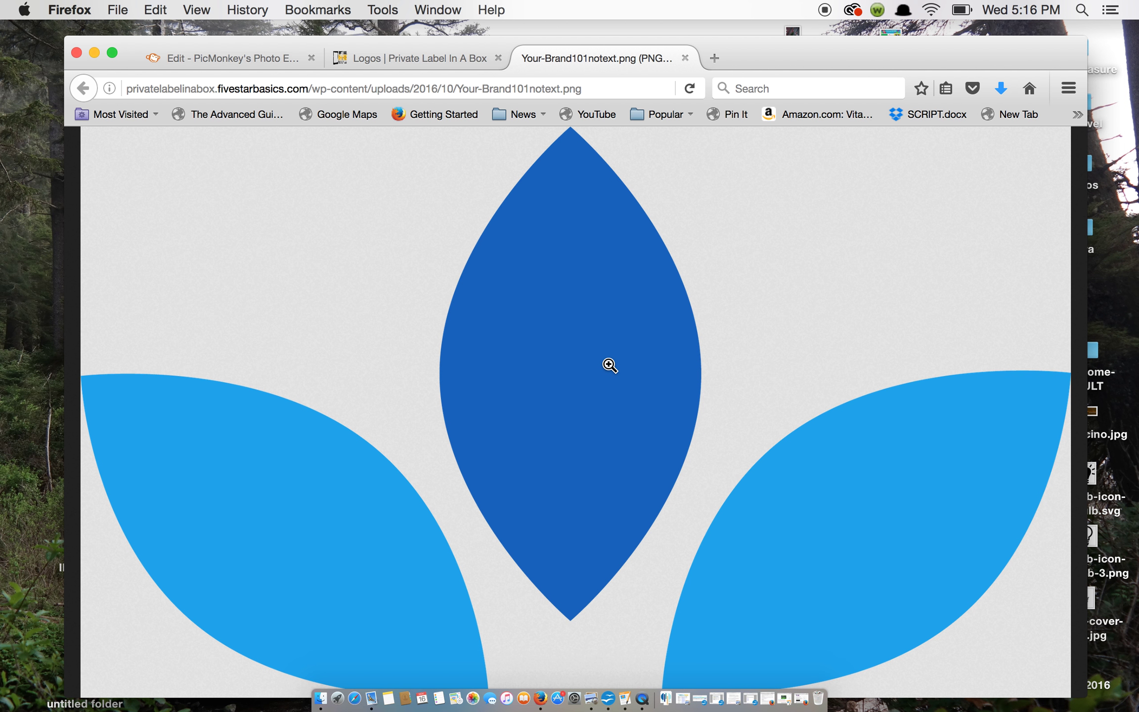
Save the Logo101 image as Your-Brand101notext.png in the Downloads folder
right_click(609, 364)
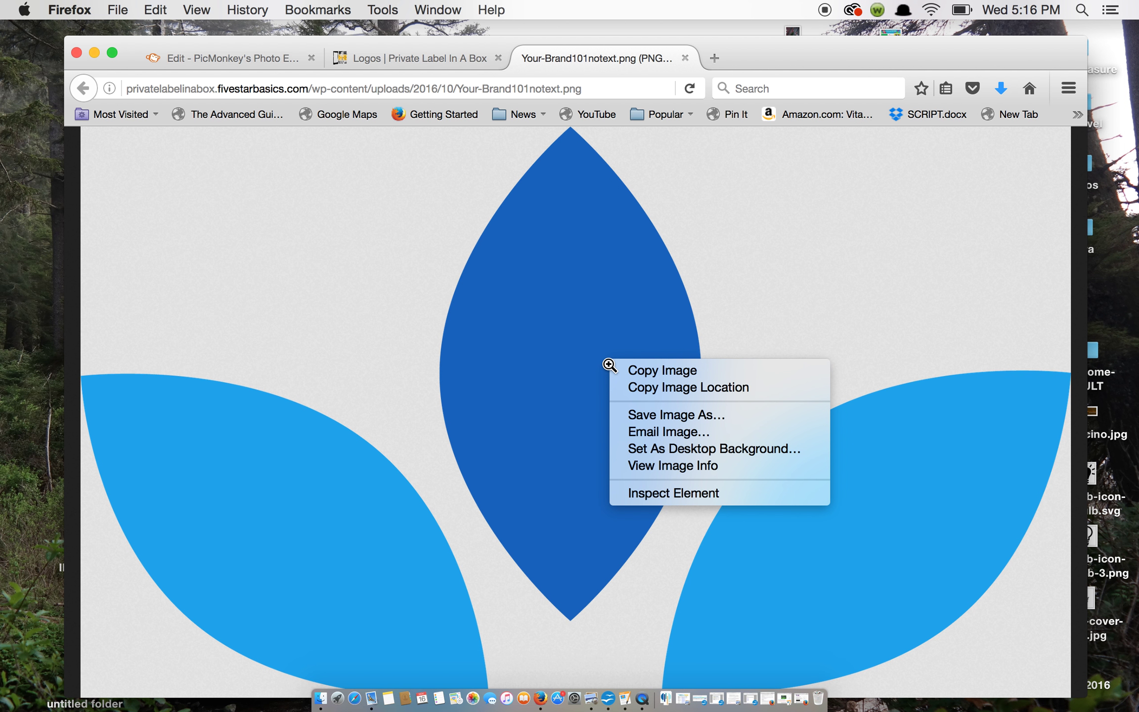
click(712, 418)
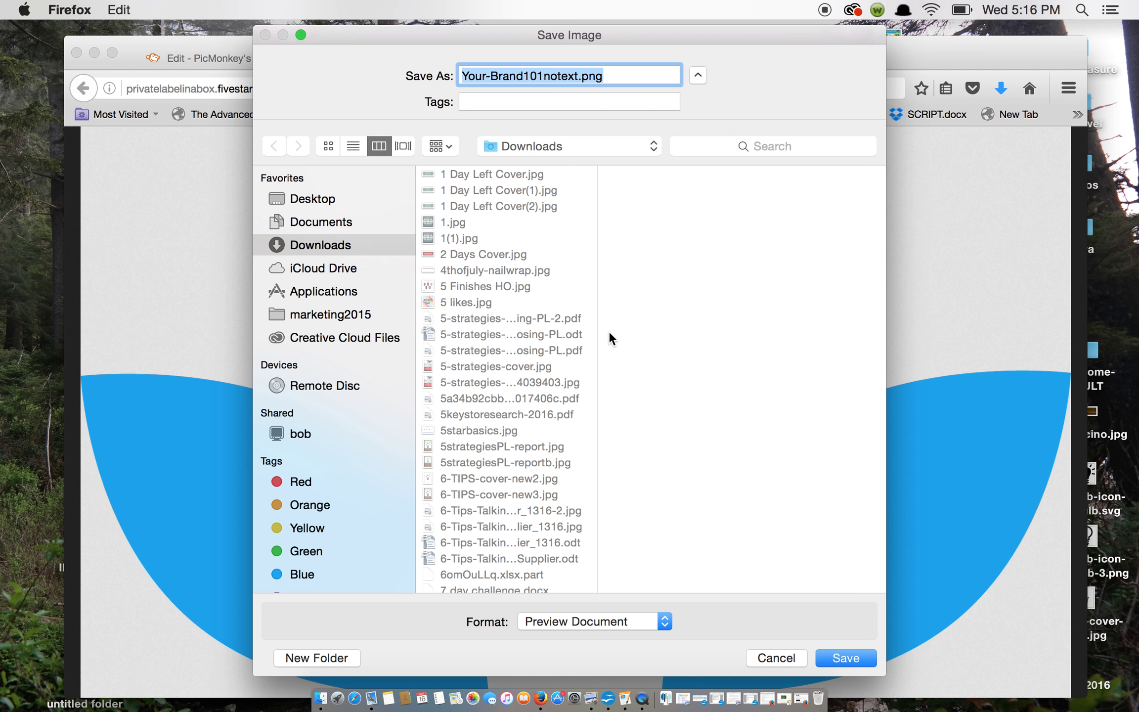
click(354, 147)
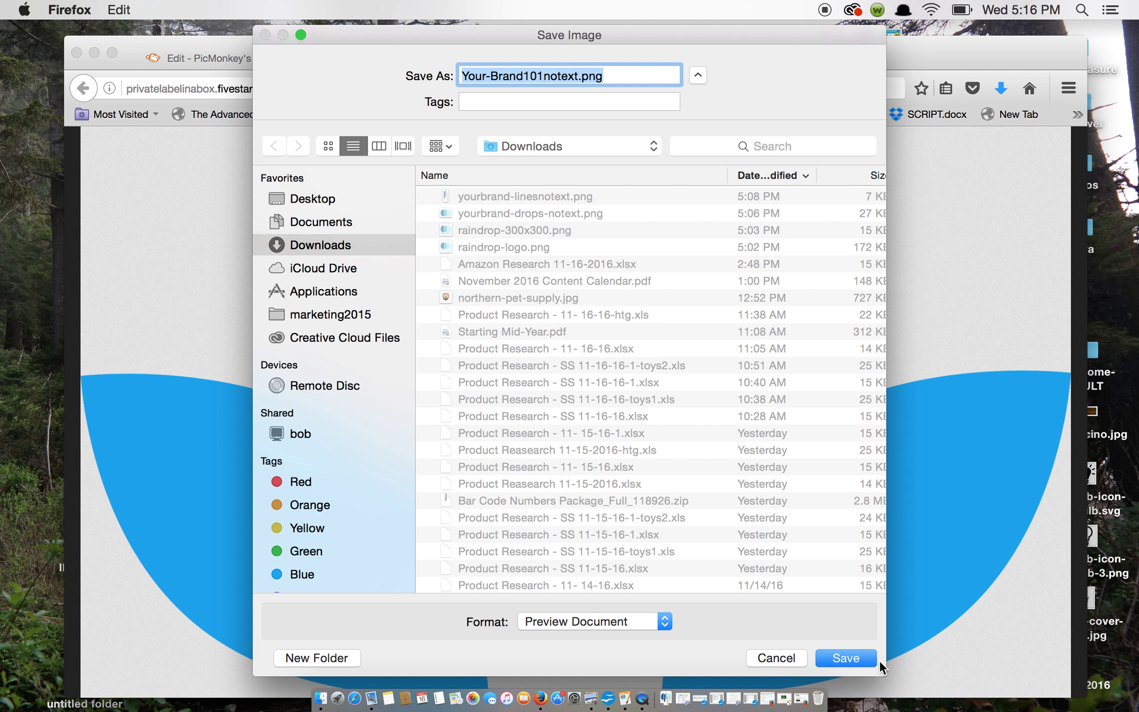
click(855, 657)
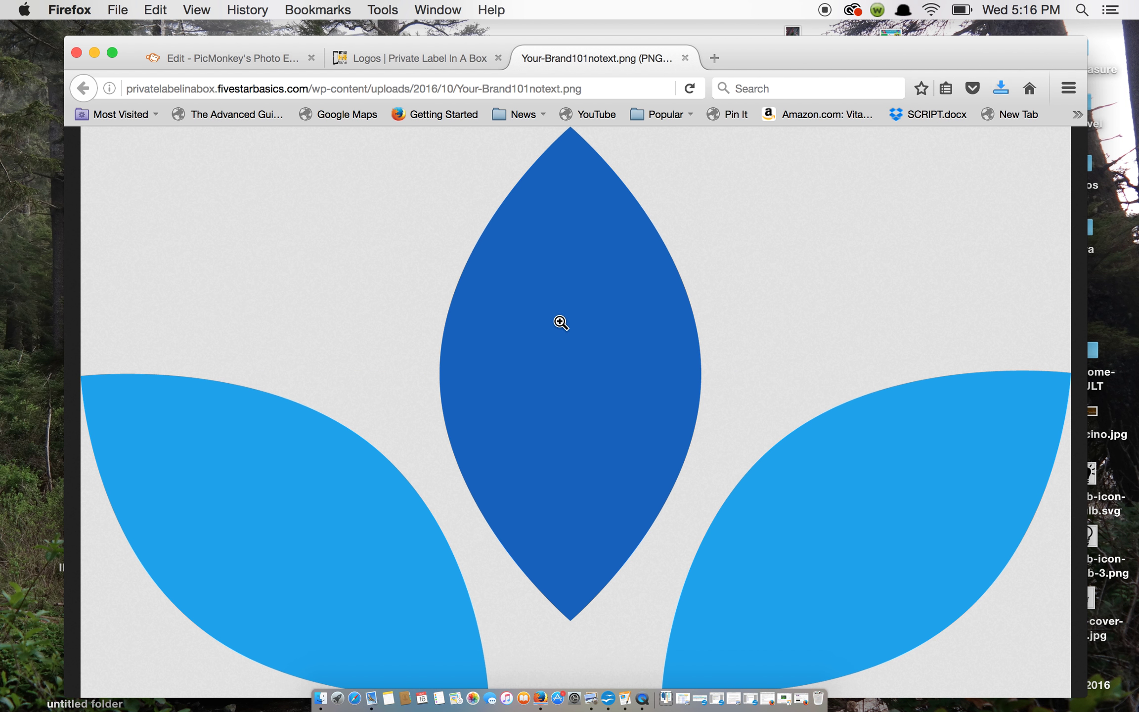
Close the current PicMonkey design, discarding its unsaved changes
click(237, 58)
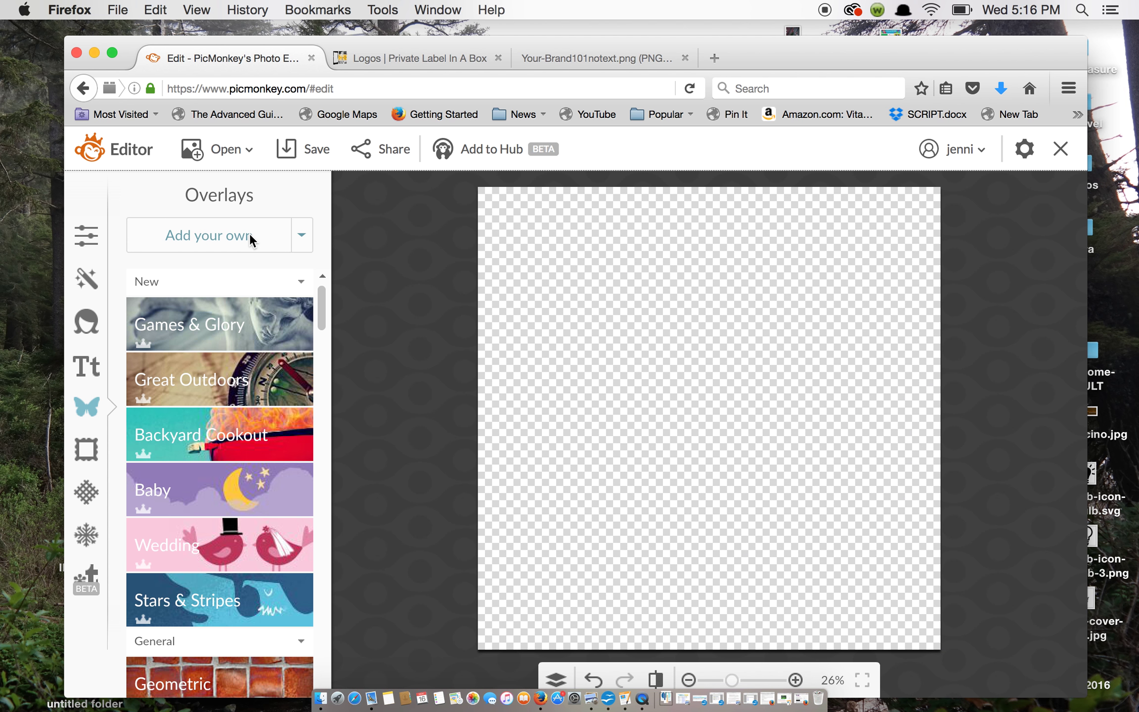
click(89, 247)
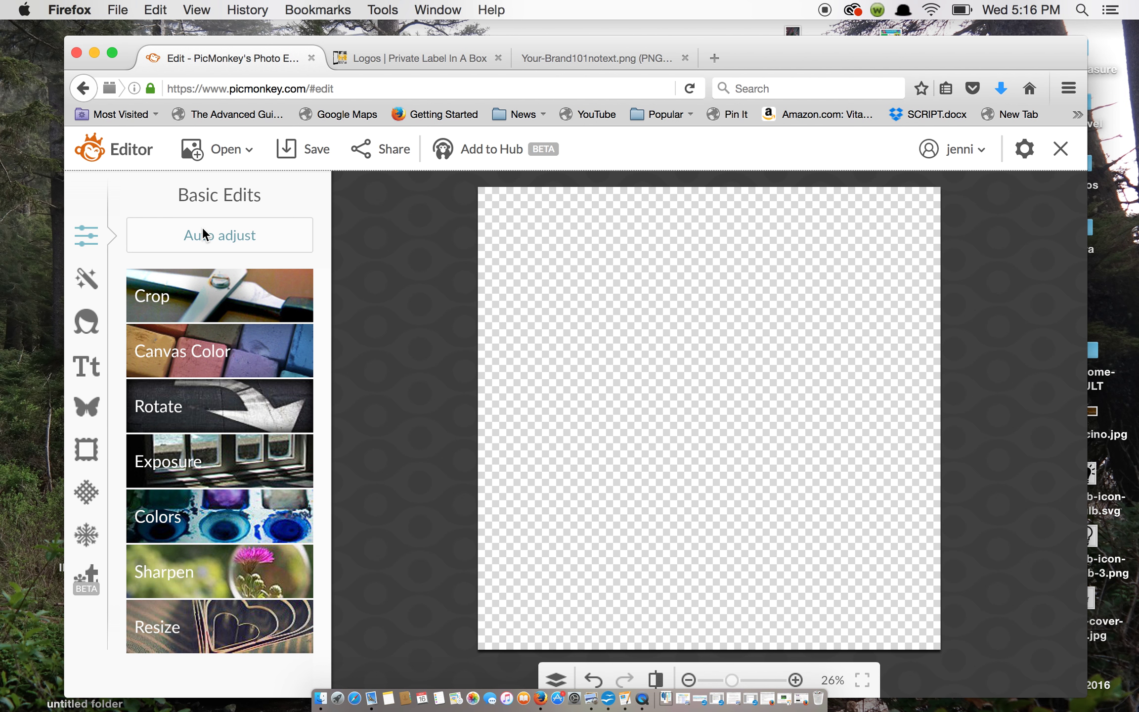
click(1060, 149)
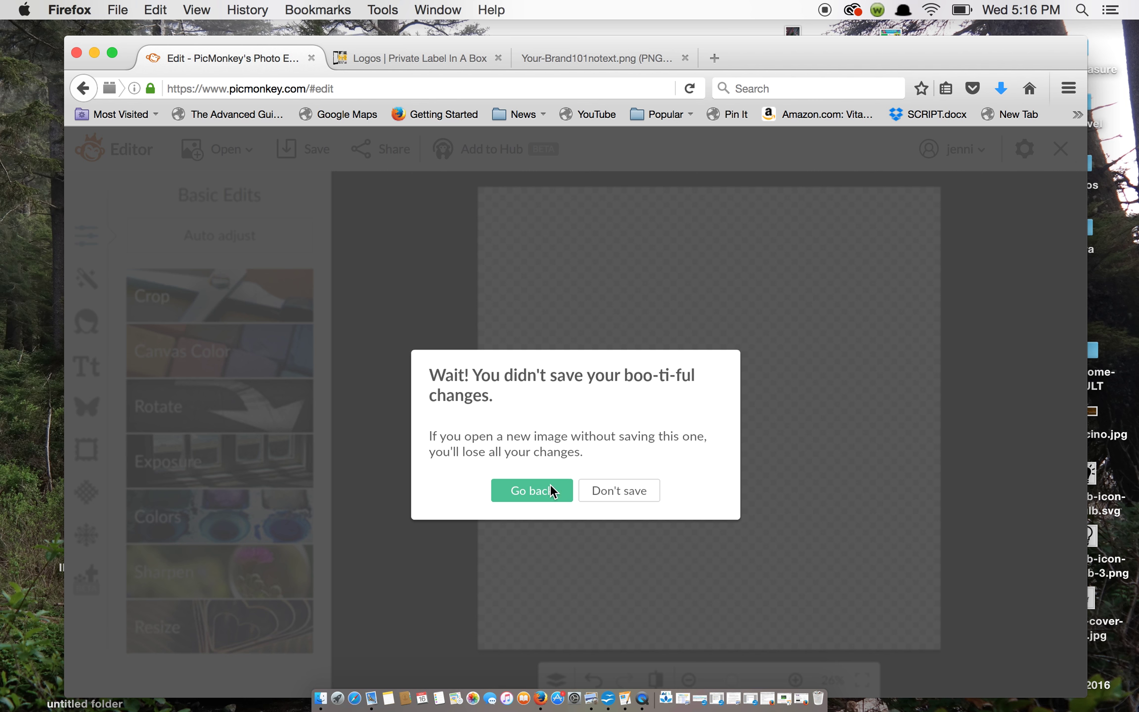
click(624, 493)
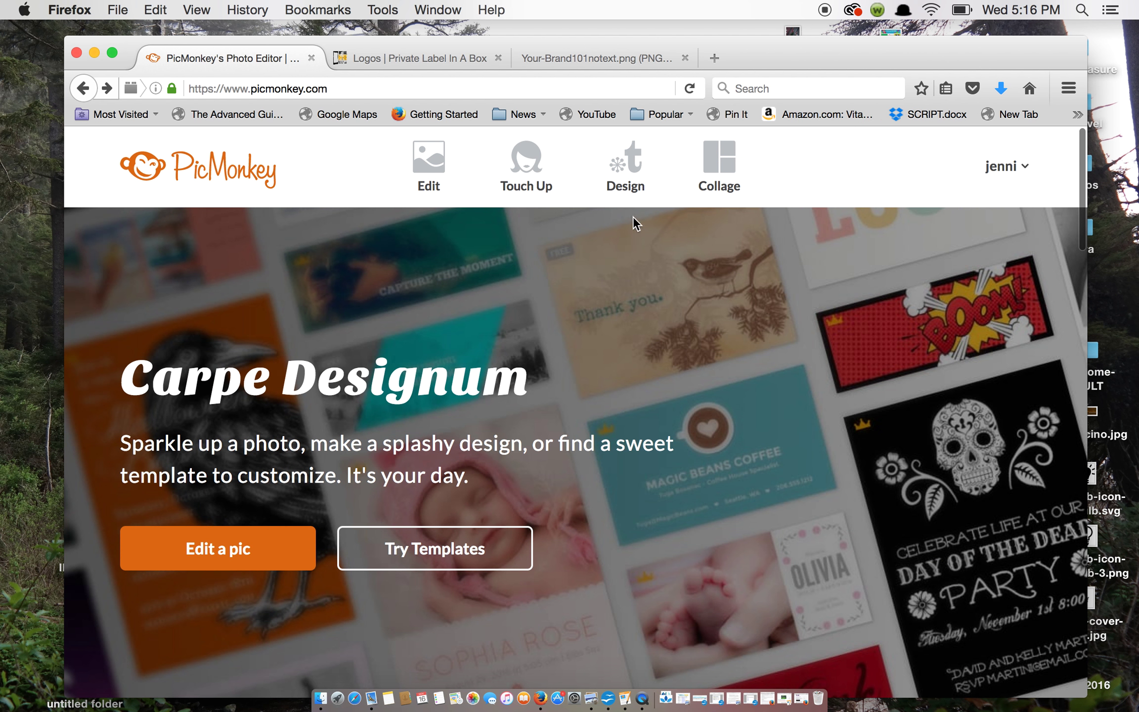
Create a new custom-size 2000 × 2000 pixel blank canvas
mouse_move(643, 177)
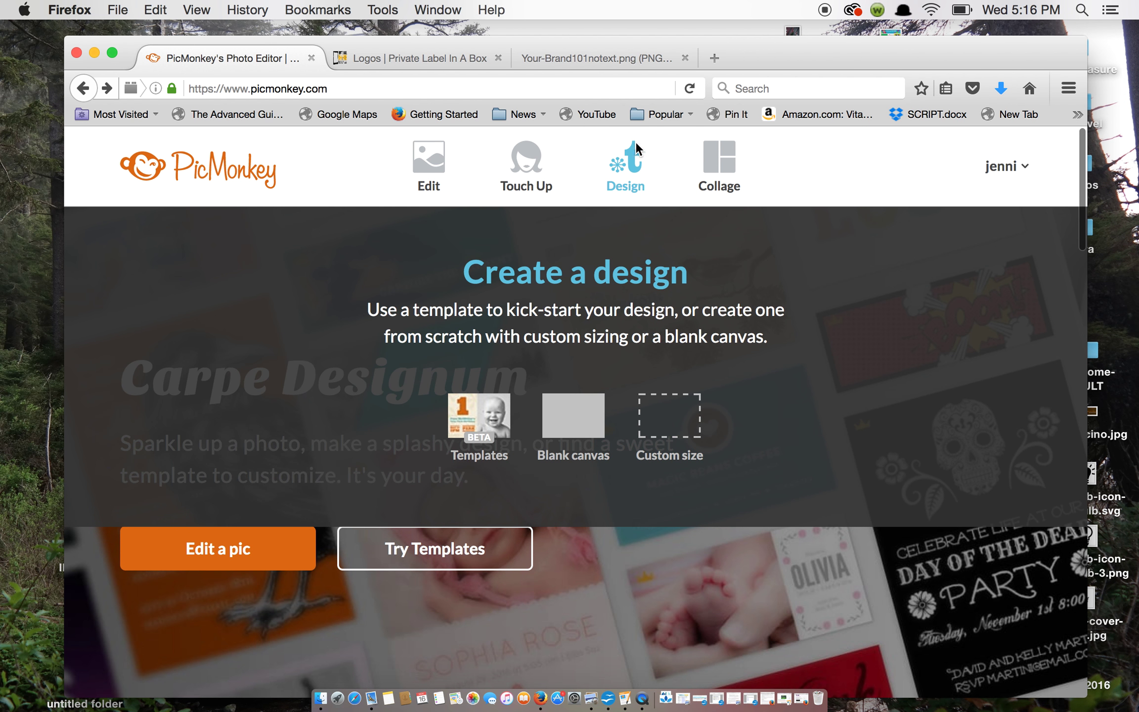
click(665, 430)
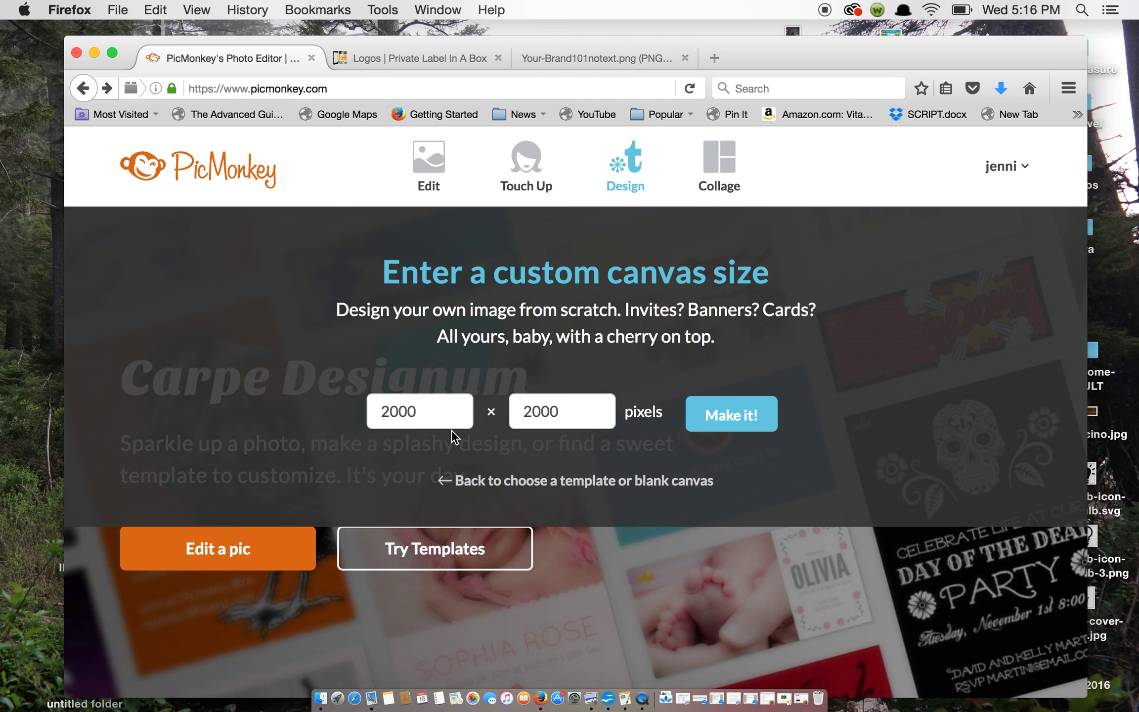
click(736, 427)
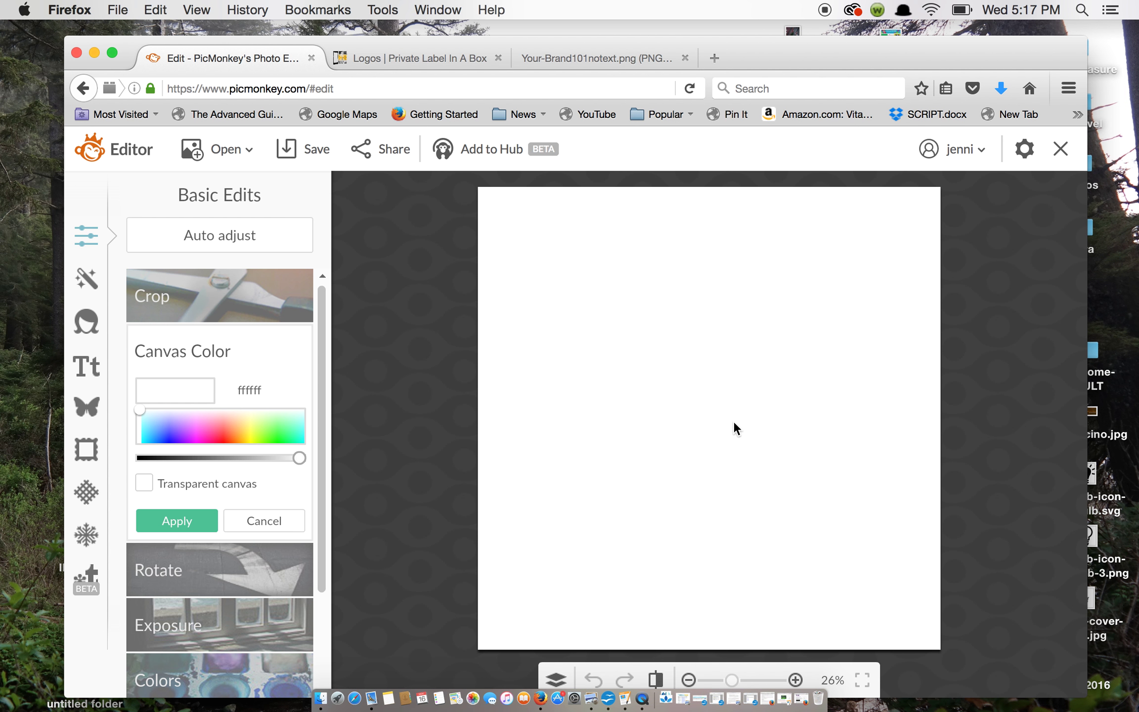
Apply a transparent background to the 2000 × 2000 canvas and bring up Overlays
click(141, 489)
click(194, 519)
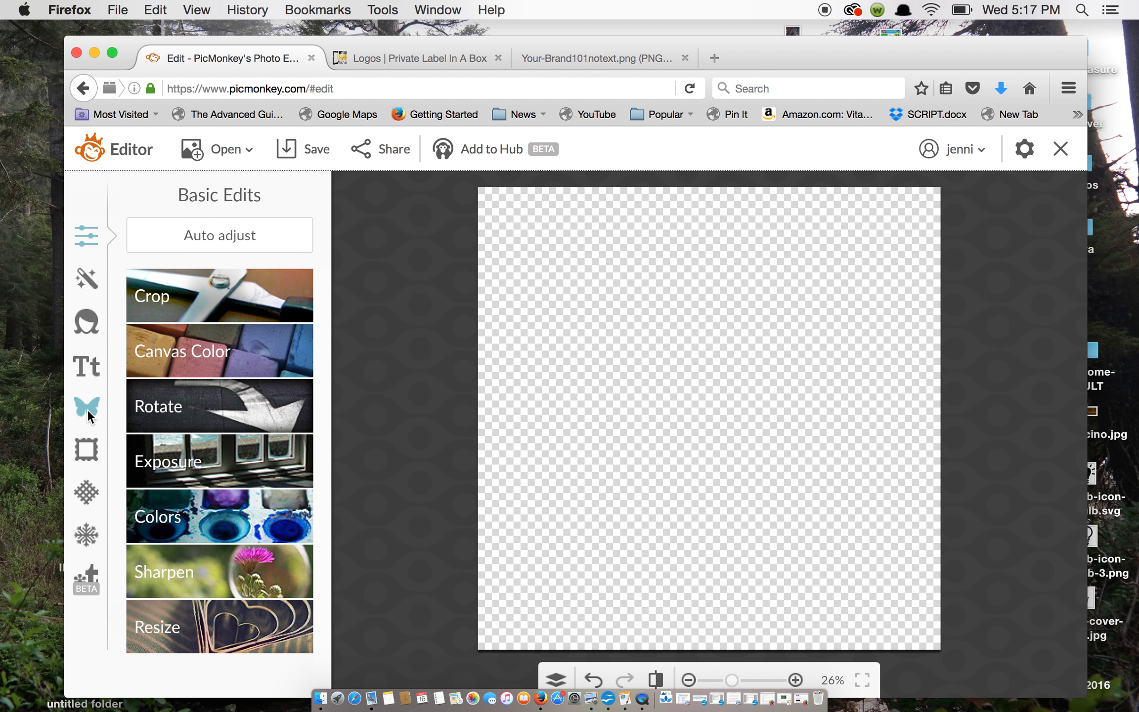
click(87, 409)
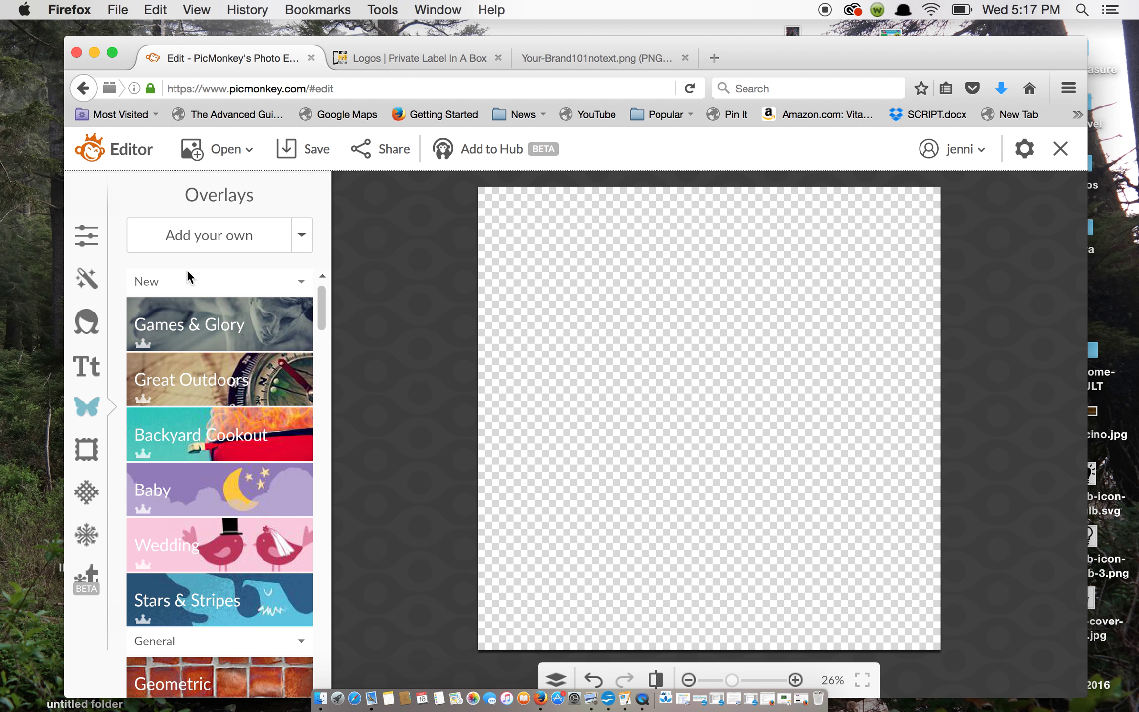
Upload Your-Brand101notext.png from Downloads as an overlay on the transparent canvas
click(203, 245)
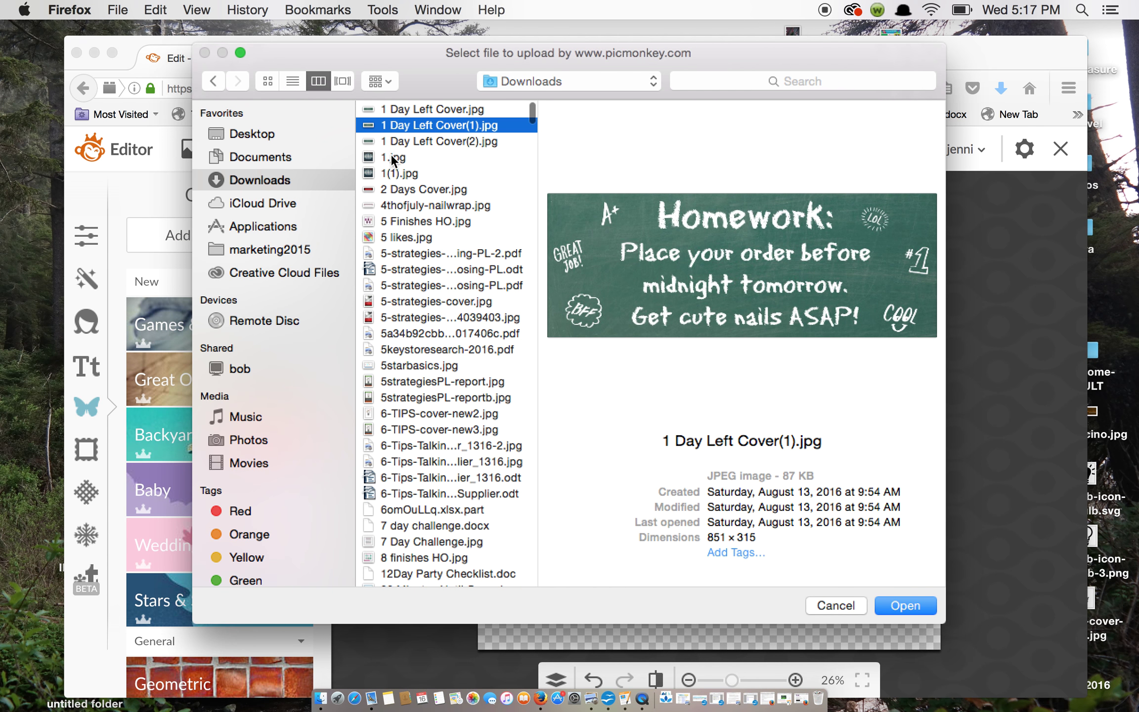
click(422, 110)
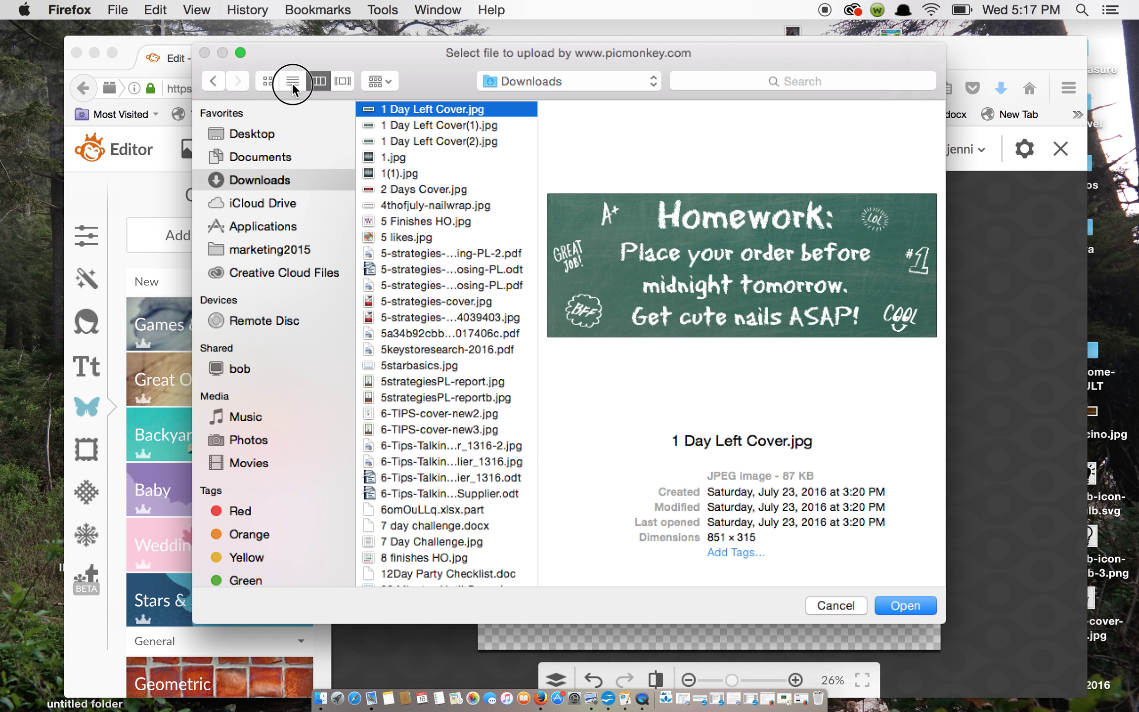
click(291, 82)
click(432, 127)
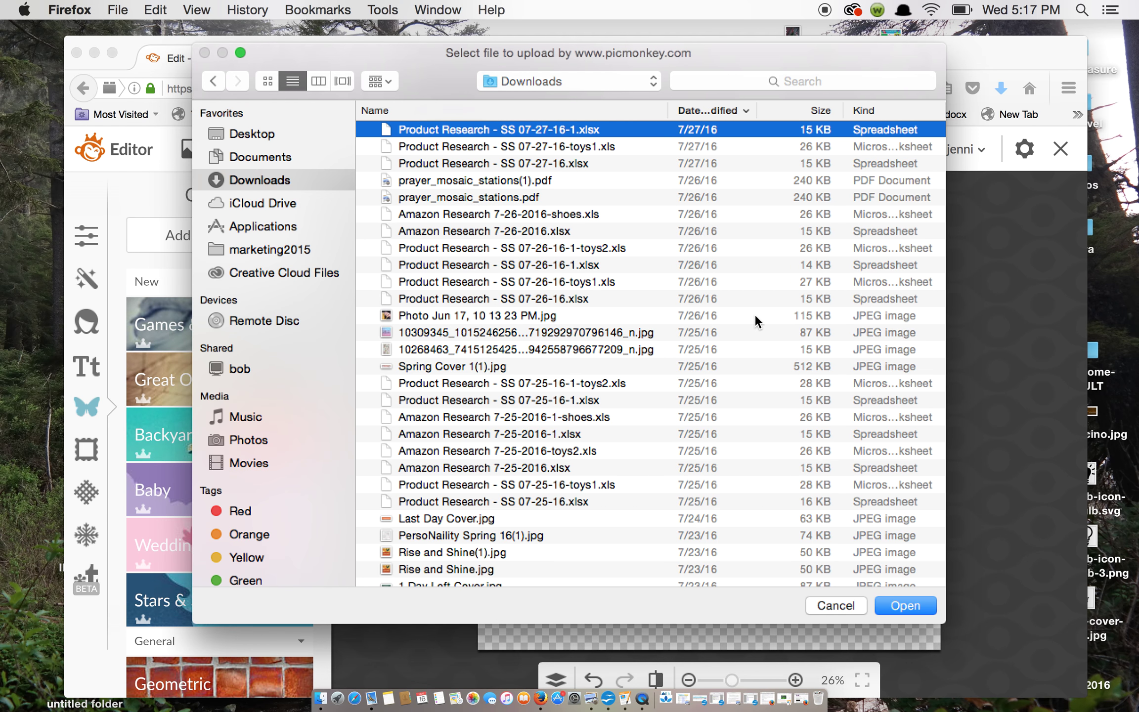
scroll(754, 316, up, 20)
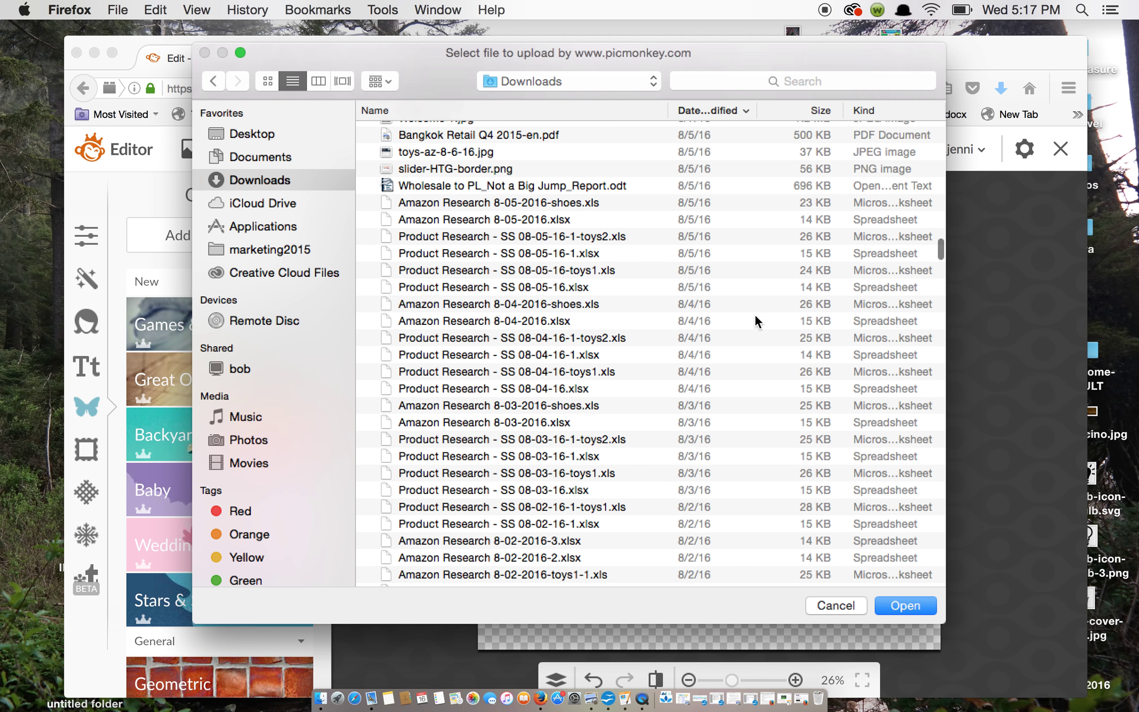
scroll(754, 313, up, 20)
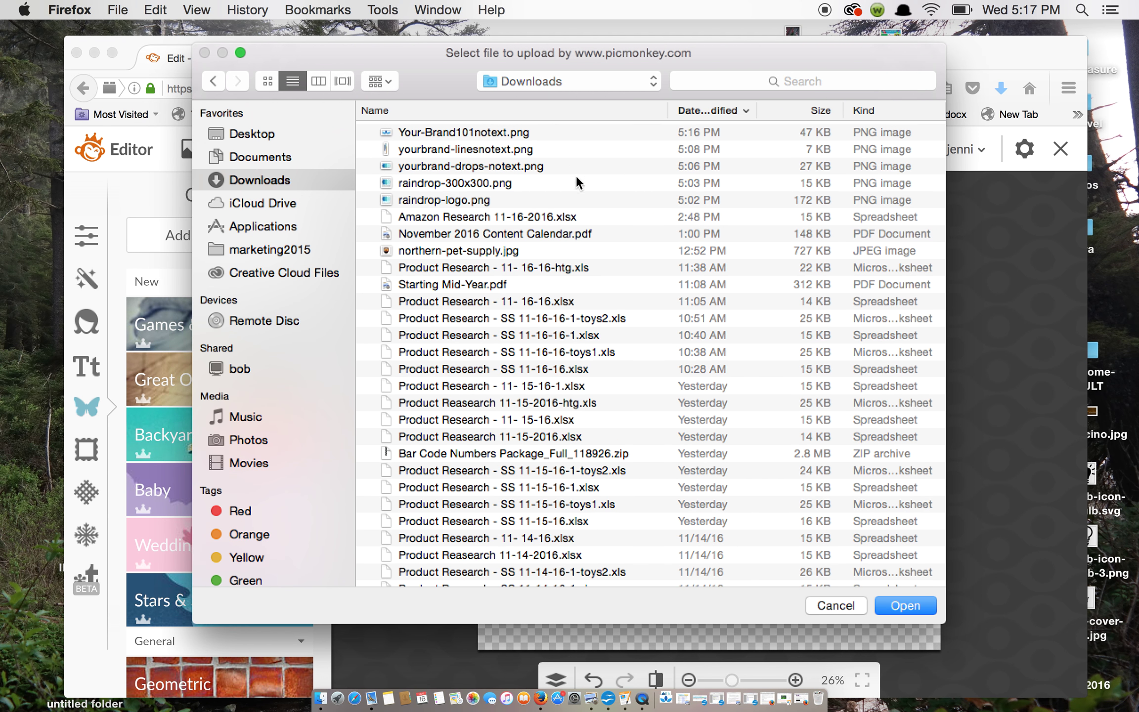
click(532, 132)
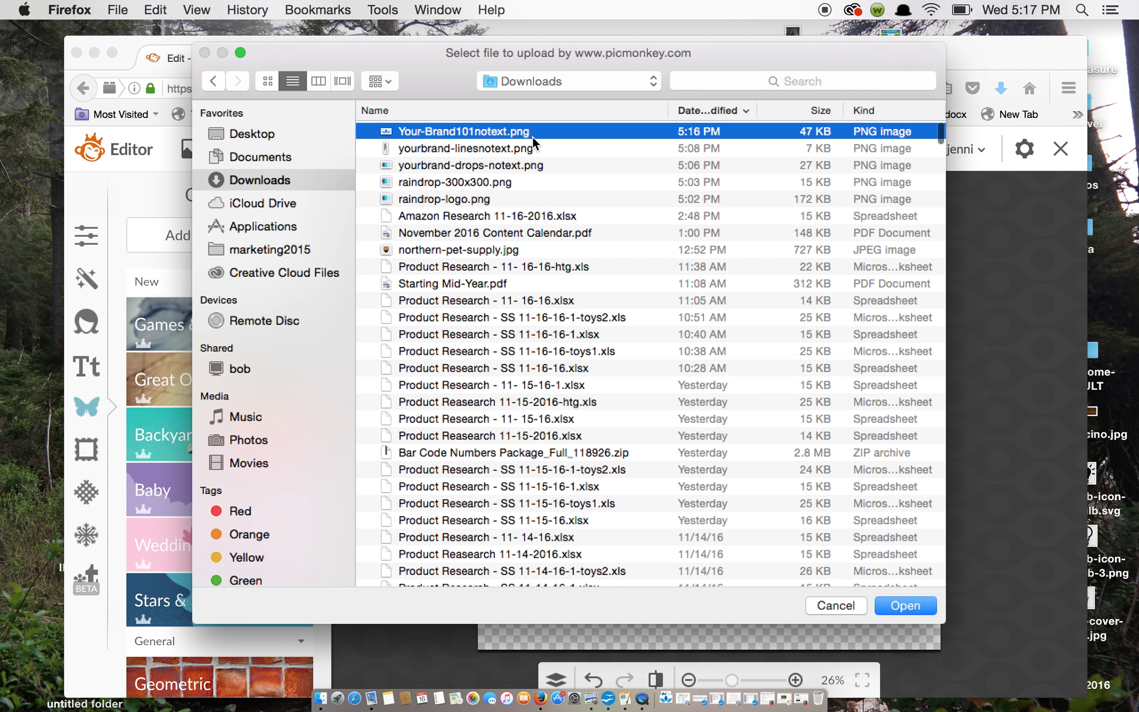
click(898, 605)
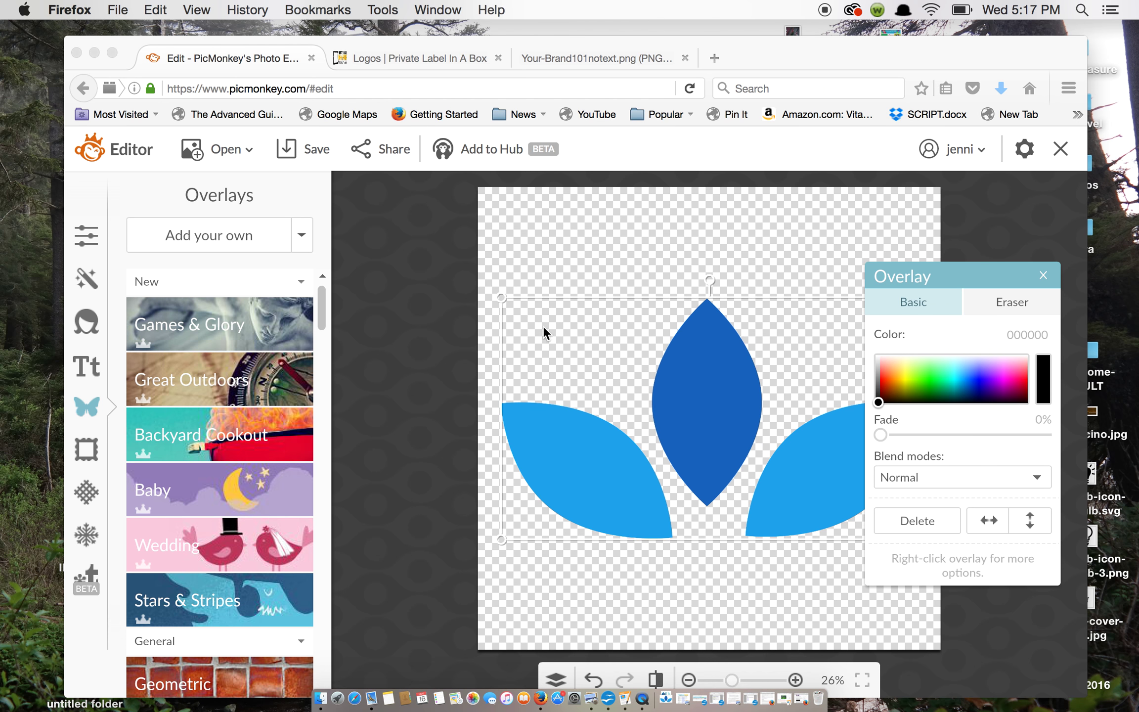
Enlarge the petal overlay to span the canvas width and move it up
click(502, 299)
drag(502, 299, 474, 282)
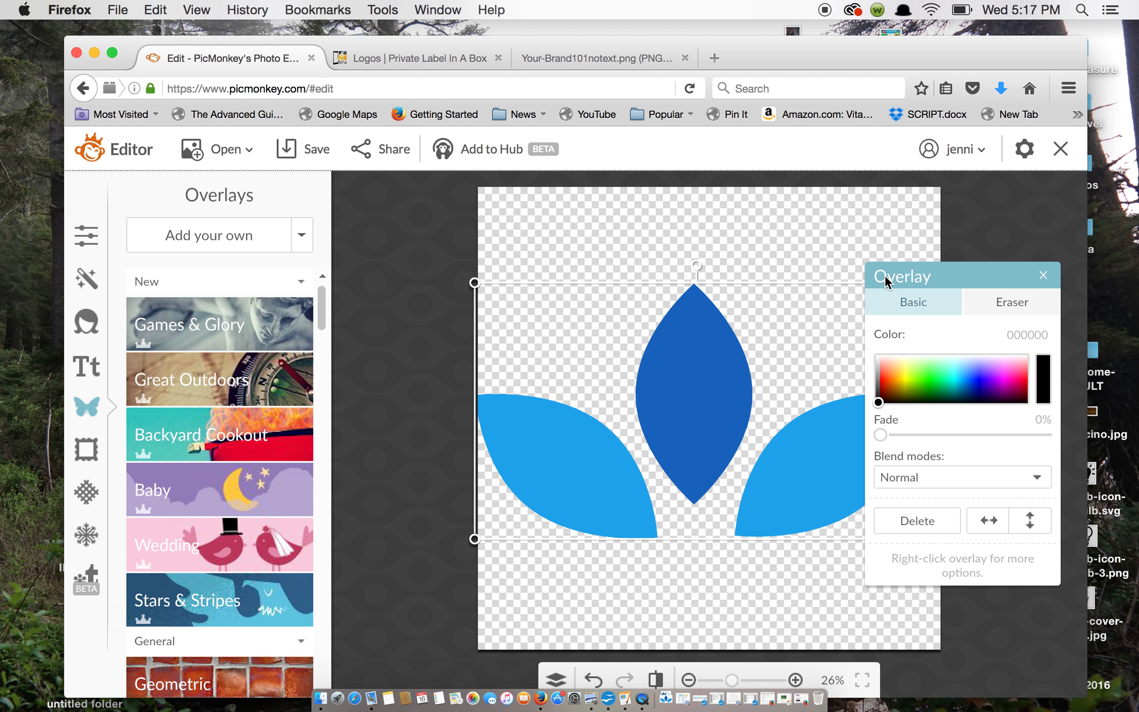
drag(885, 281, 1049, 369)
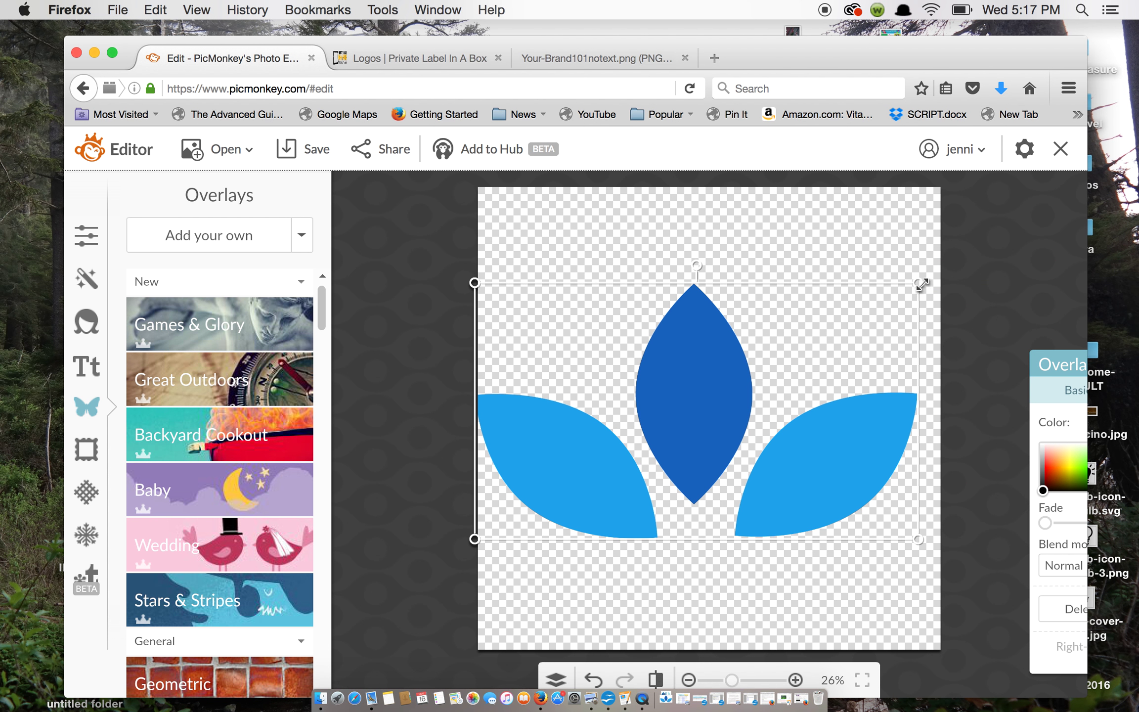
drag(915, 287, 937, 278)
drag(637, 420, 644, 371)
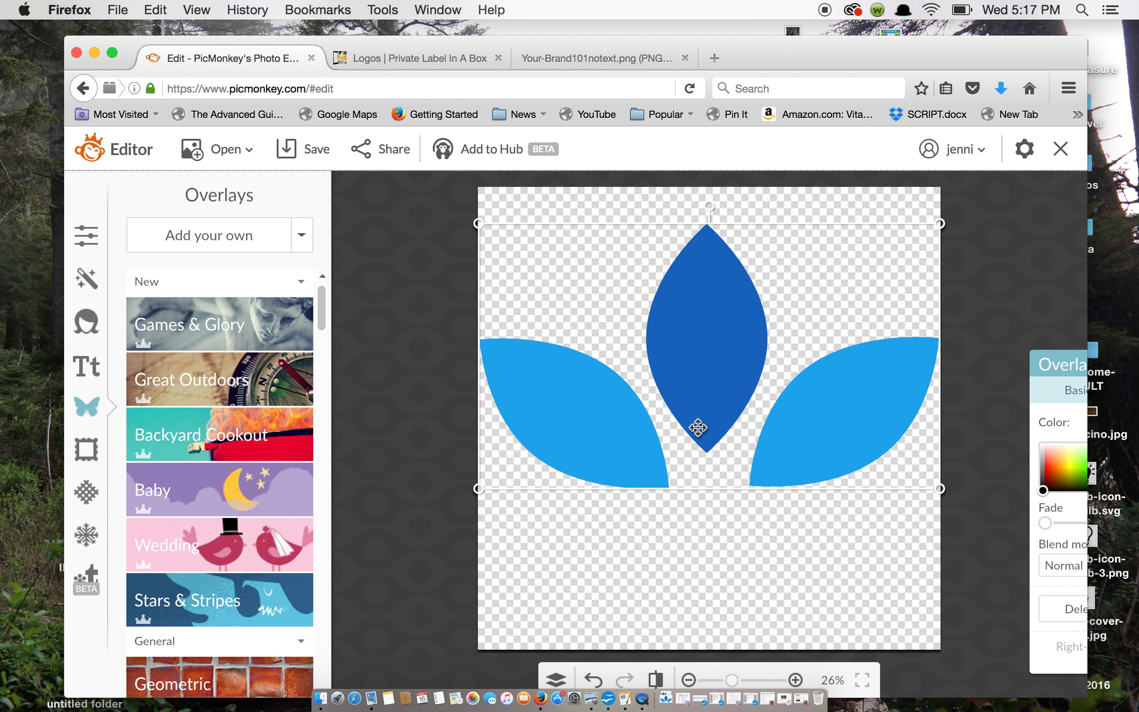
key(Up)
key(Up)
key(Up)
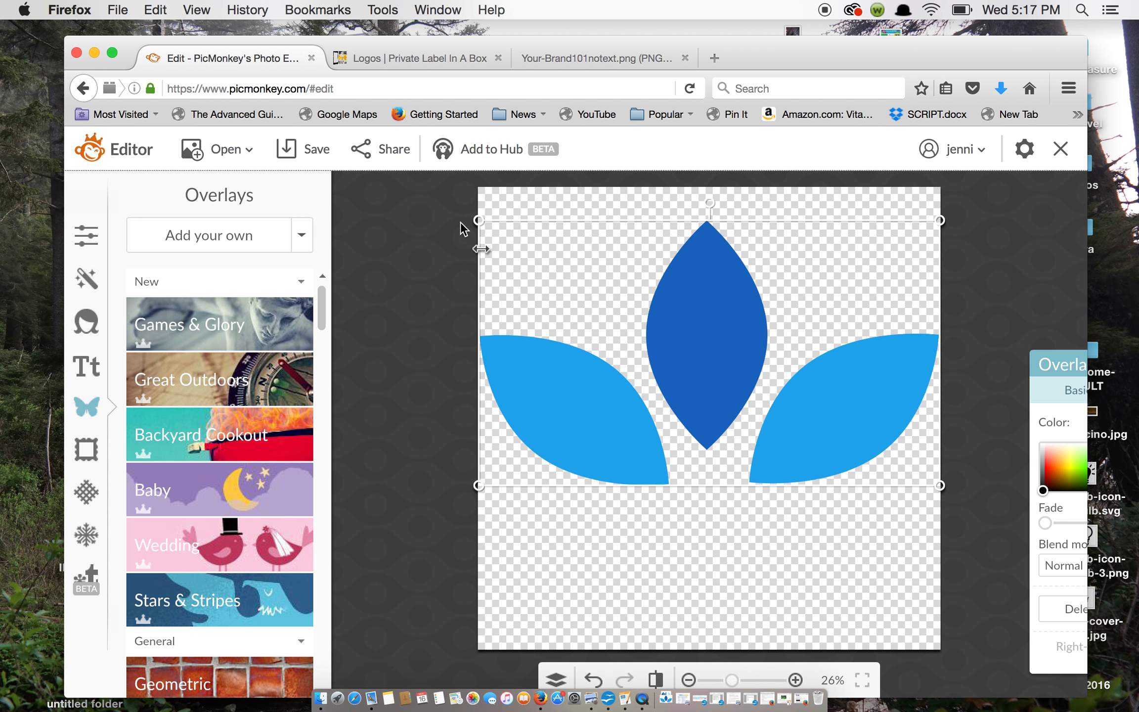
Shrink the leaf overlay slightly from its corner, shift it up-left, and deselect it
mouse_move(477, 219)
mouse_down()
mouse_move(512, 247)
mouse_move(460, 224)
mouse_move(483, 222)
mouse_up()
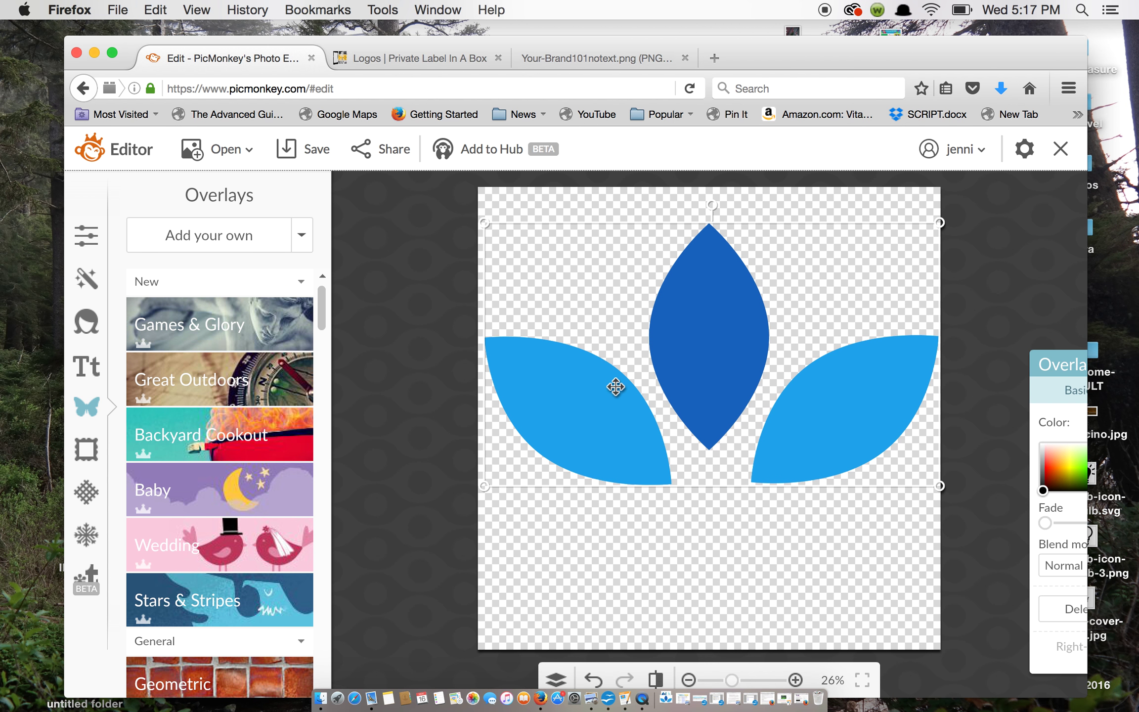
drag(609, 393, 603, 386)
click(636, 542)
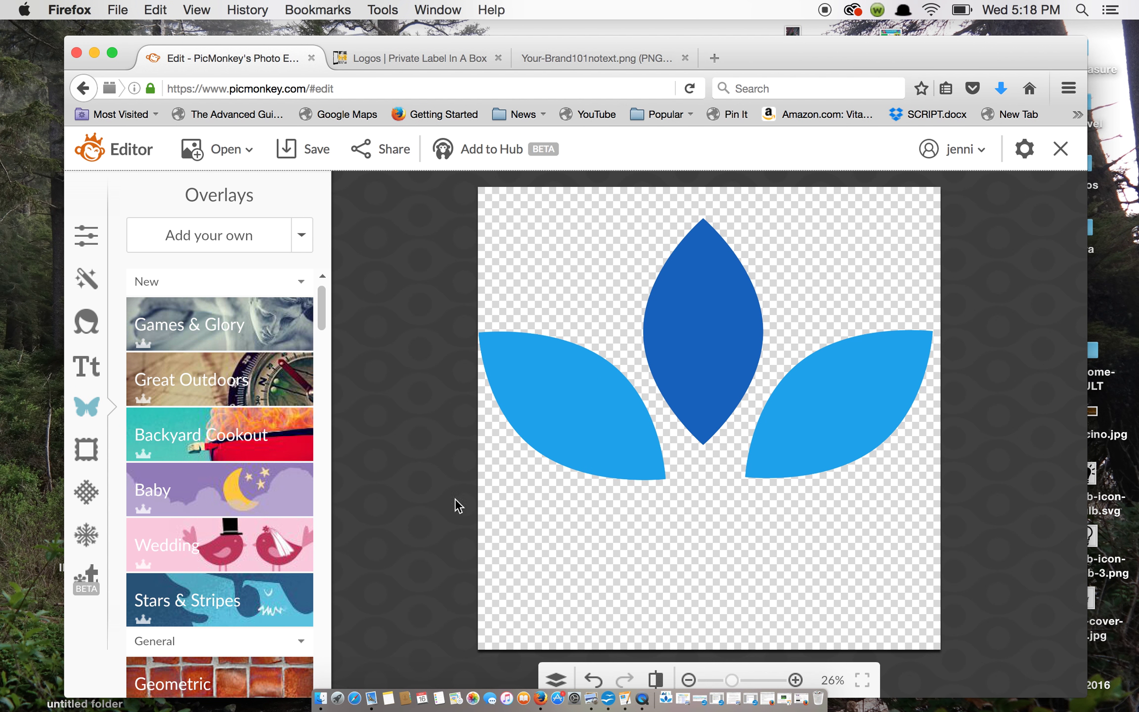
Add a 'Rain Drops' text layer and place it just below the petals
click(87, 369)
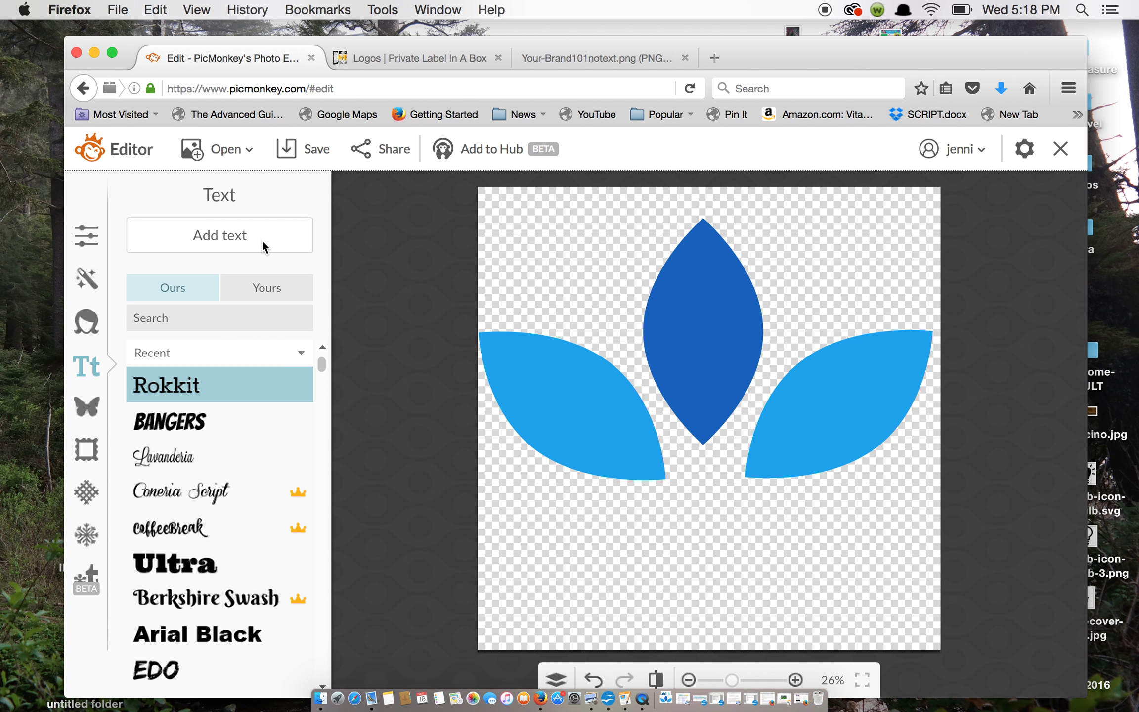
click(250, 247)
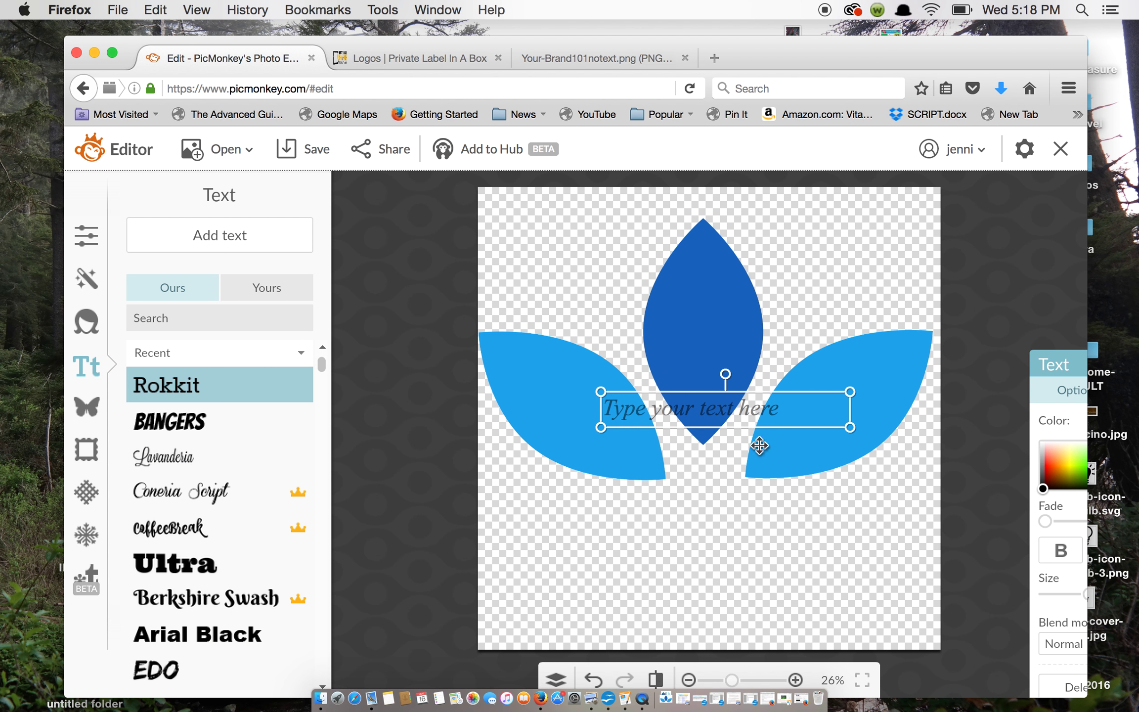
double_click(767, 415)
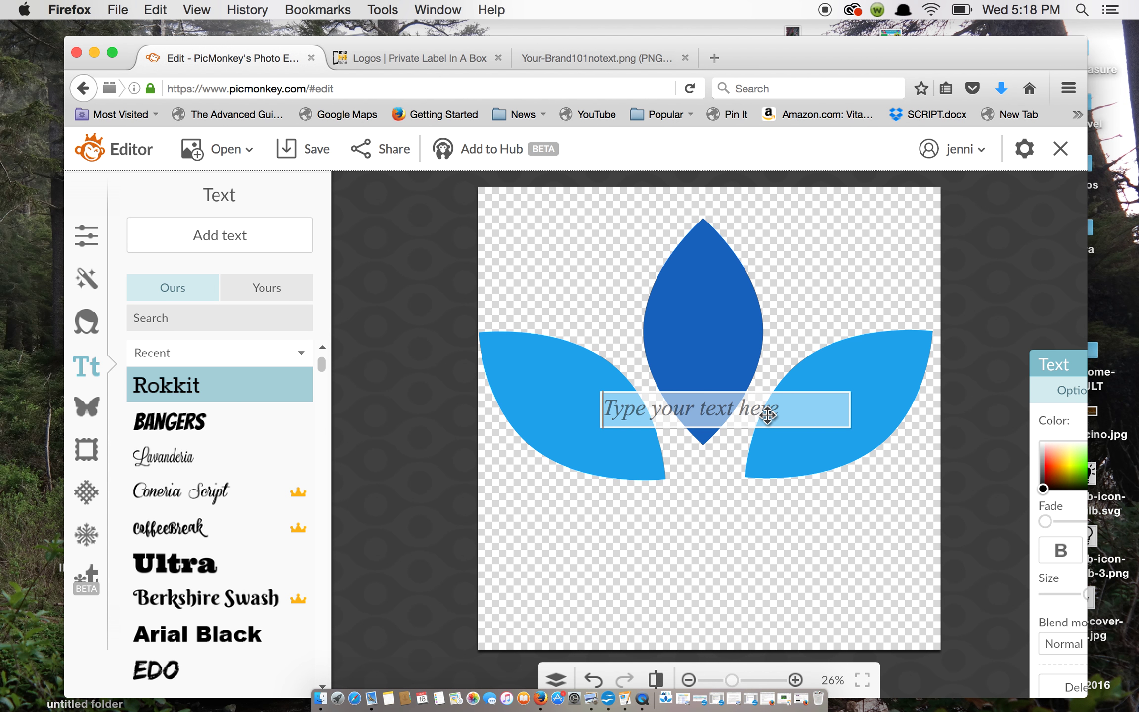
text(Rain )
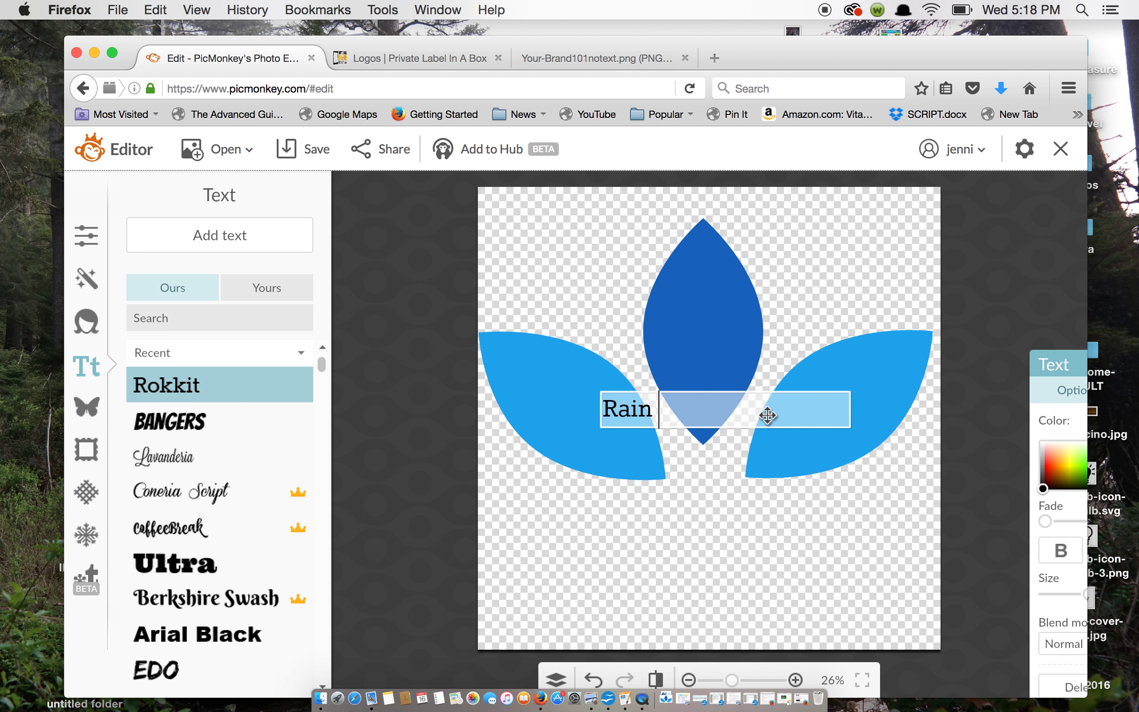
text(Drops)
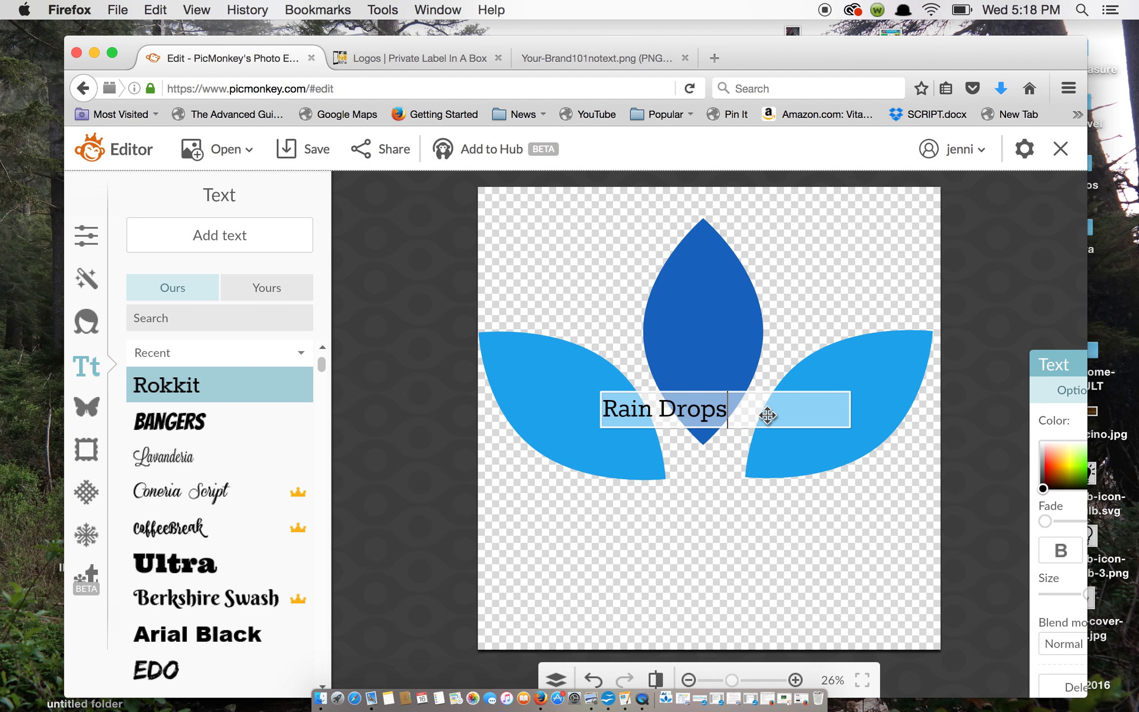
click(702, 527)
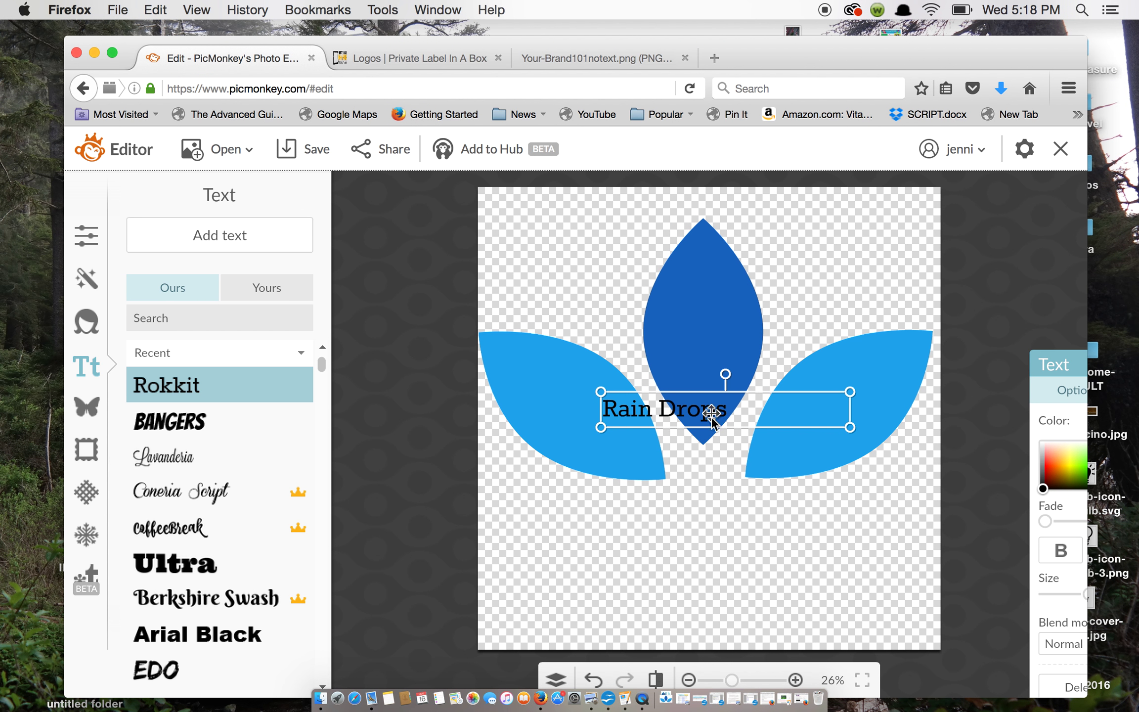
drag(712, 415, 731, 507)
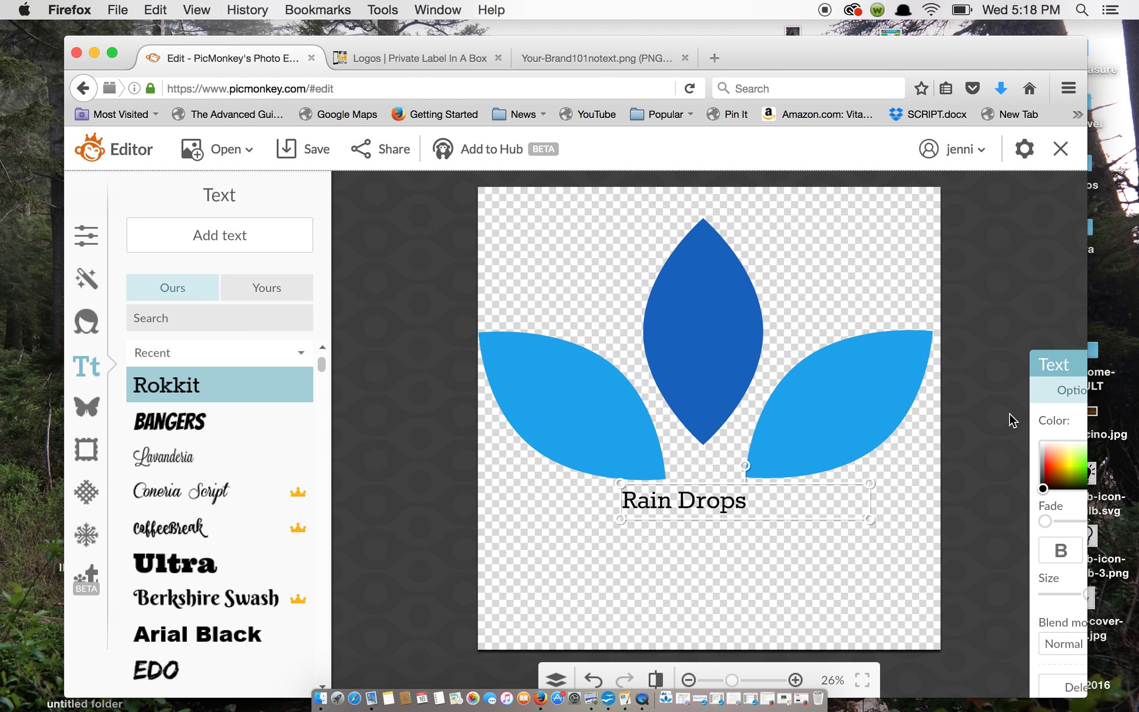
drag(1053, 367, 888, 295)
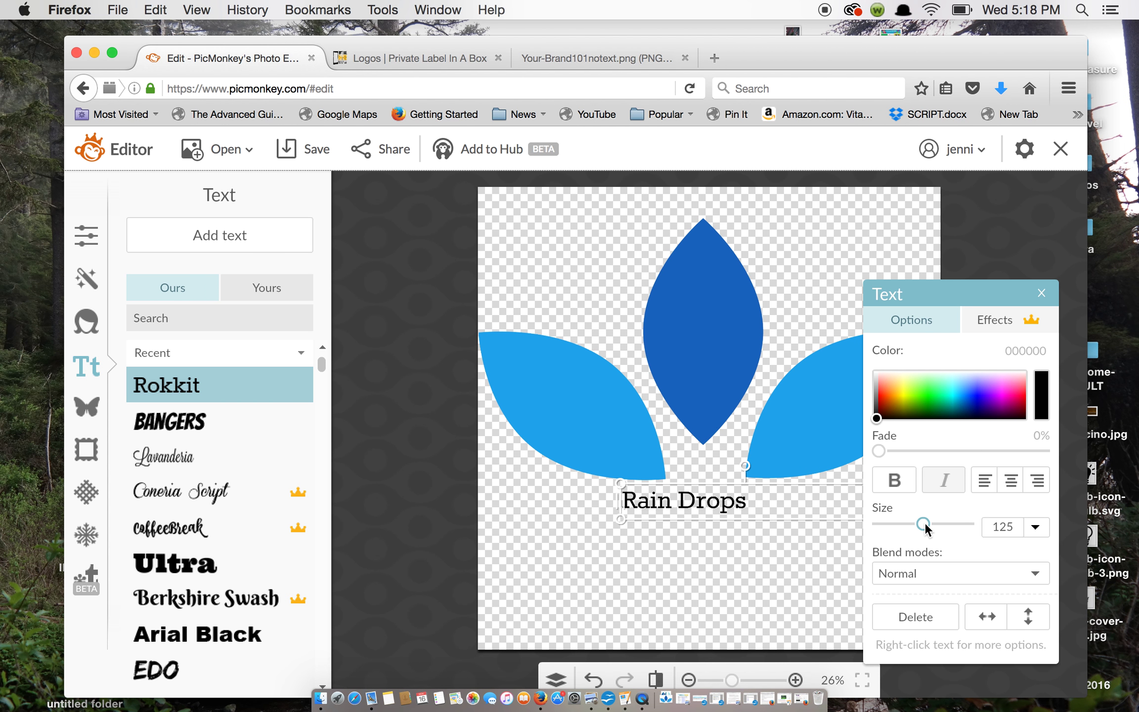
Enlarge the Rain Drops text to size 249 and widen its box to the canvas edges
drag(923, 523, 948, 524)
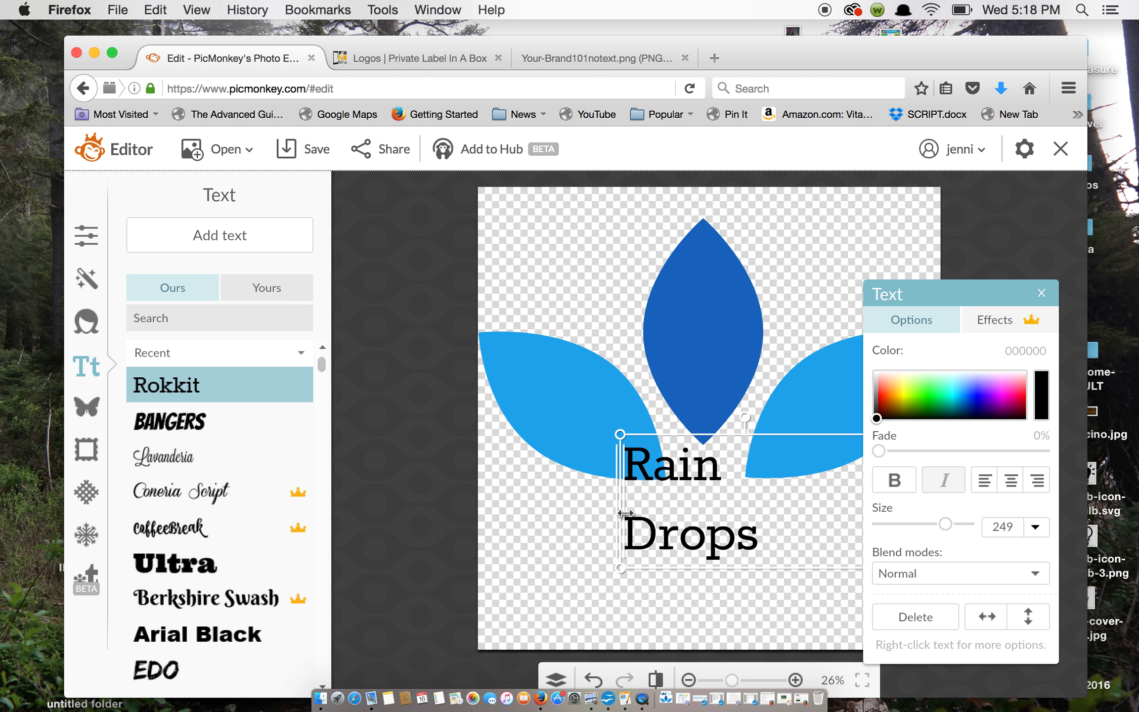
drag(615, 512, 481, 502)
click(877, 304)
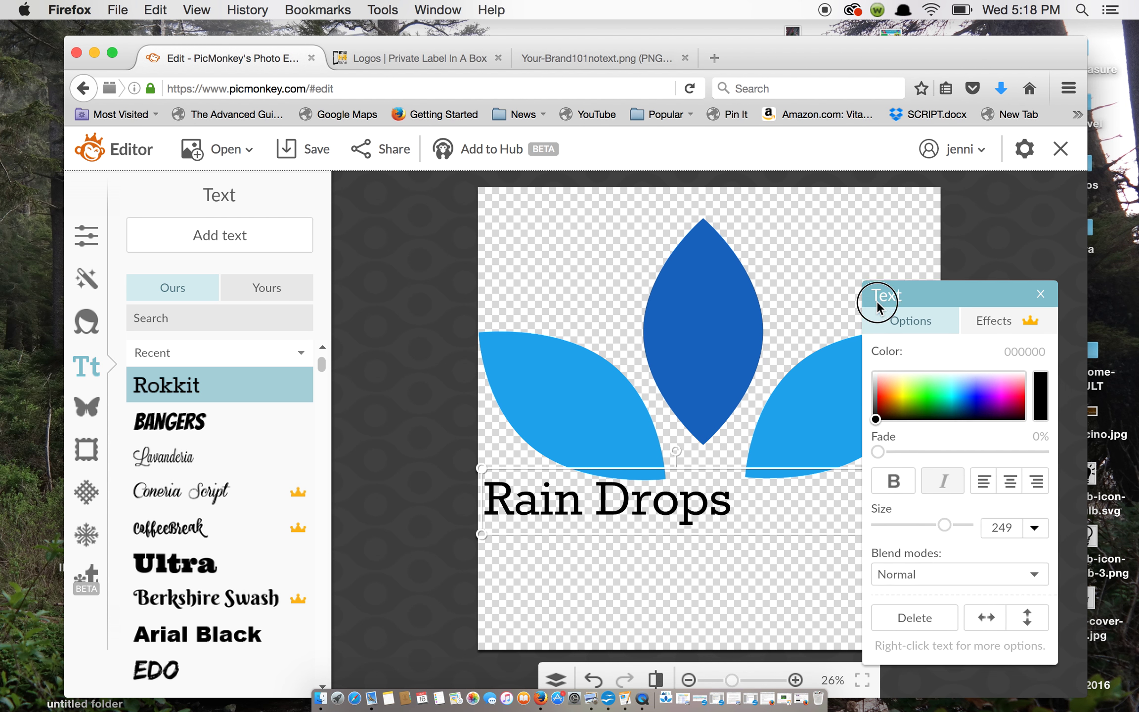
drag(878, 304, 946, 566)
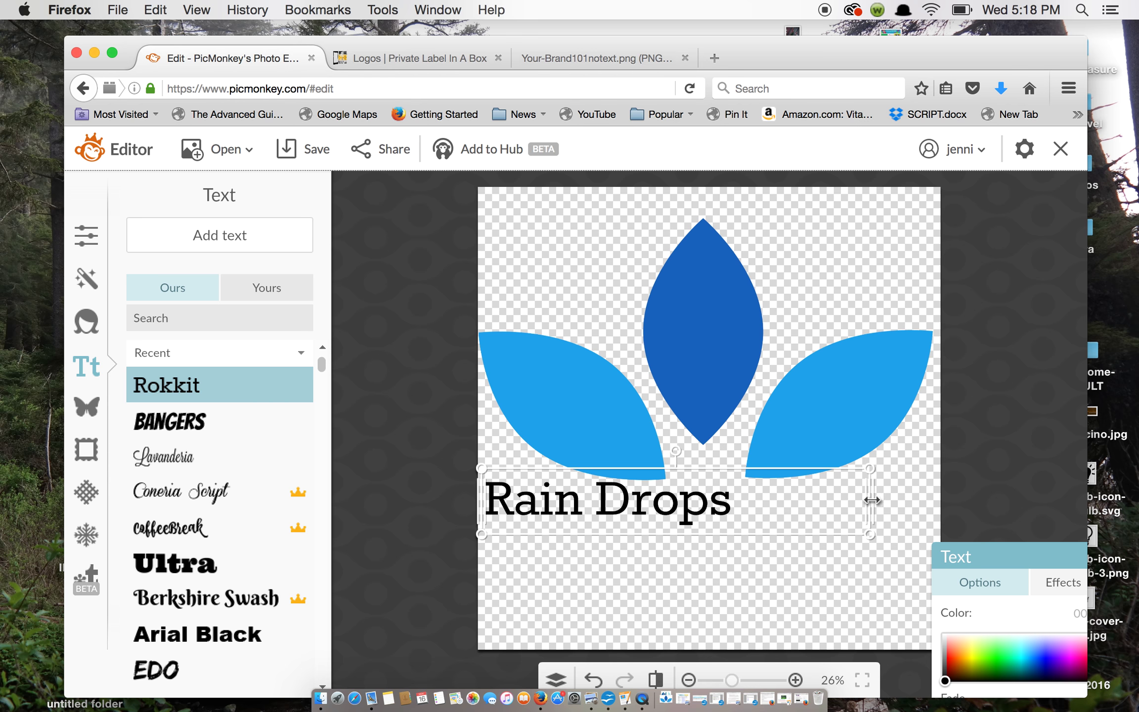
drag(866, 498, 937, 502)
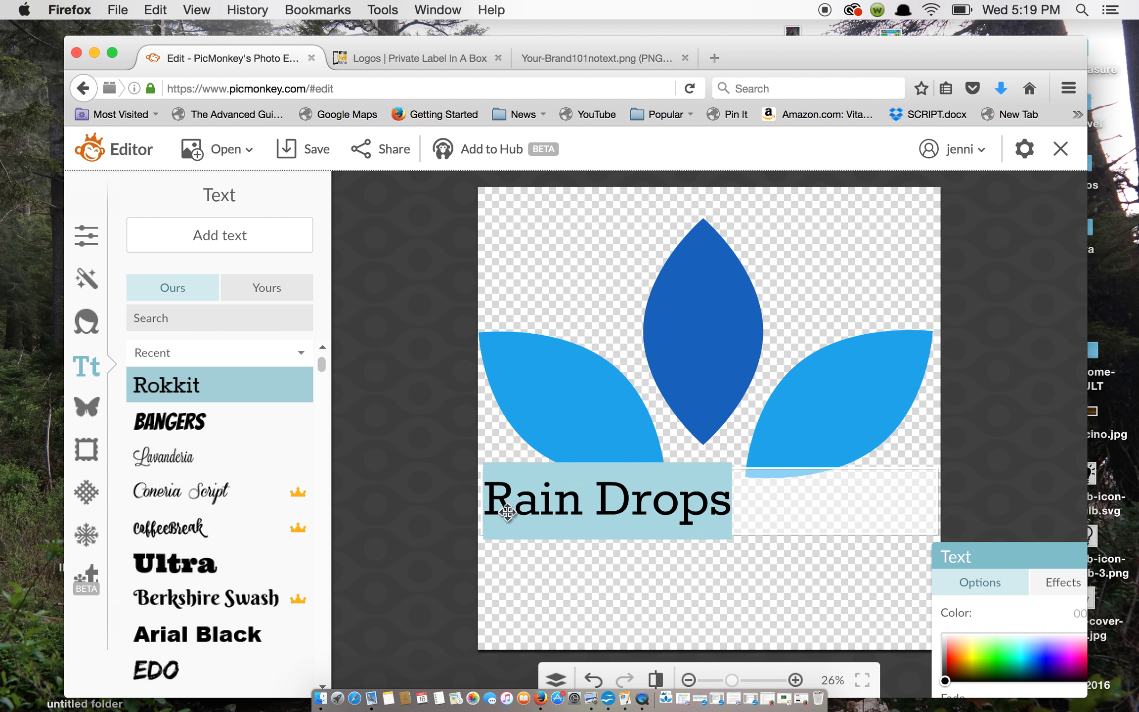
click(1023, 565)
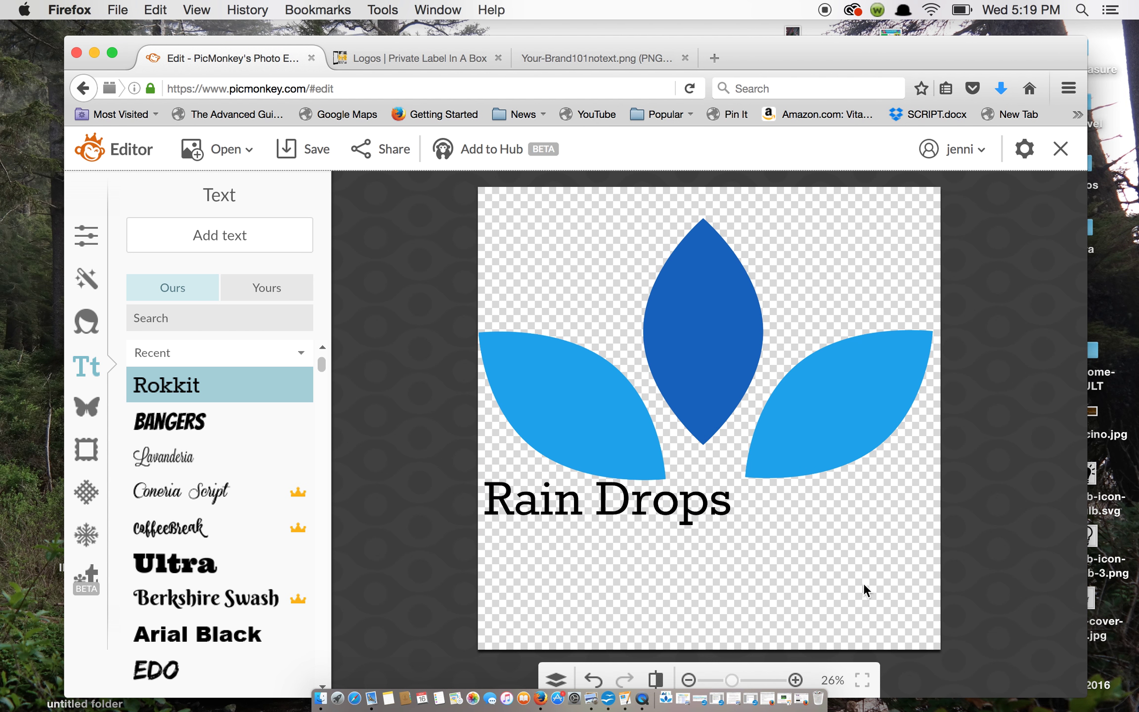
click(681, 504)
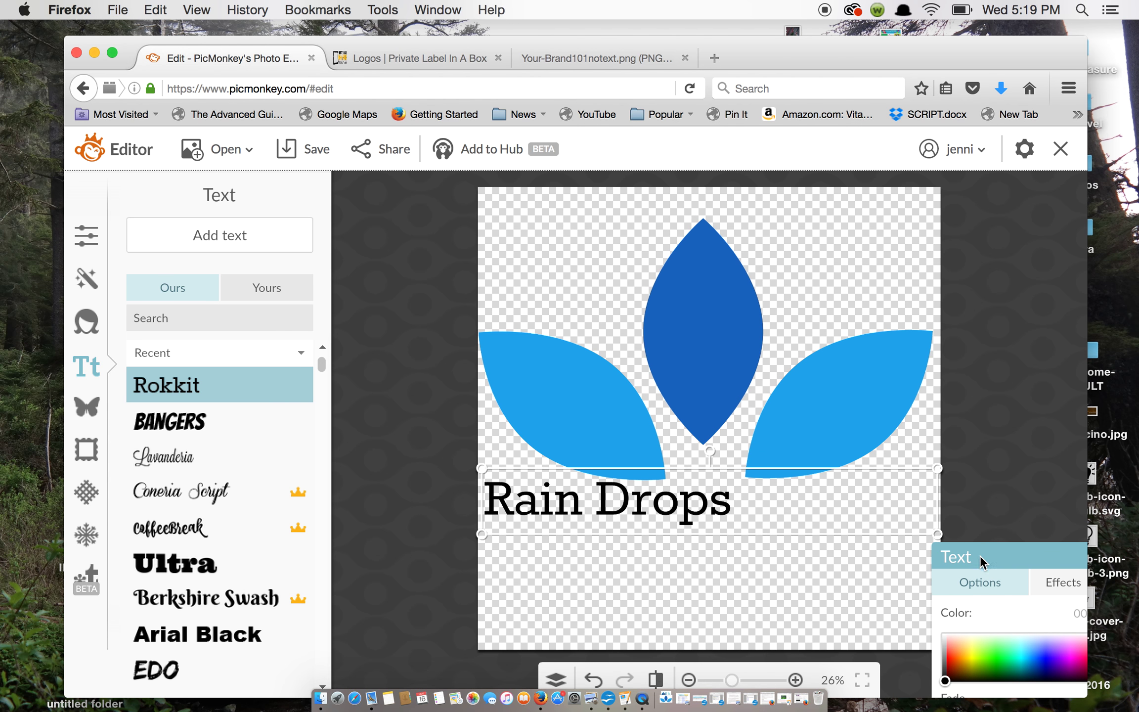
drag(983, 561, 871, 311)
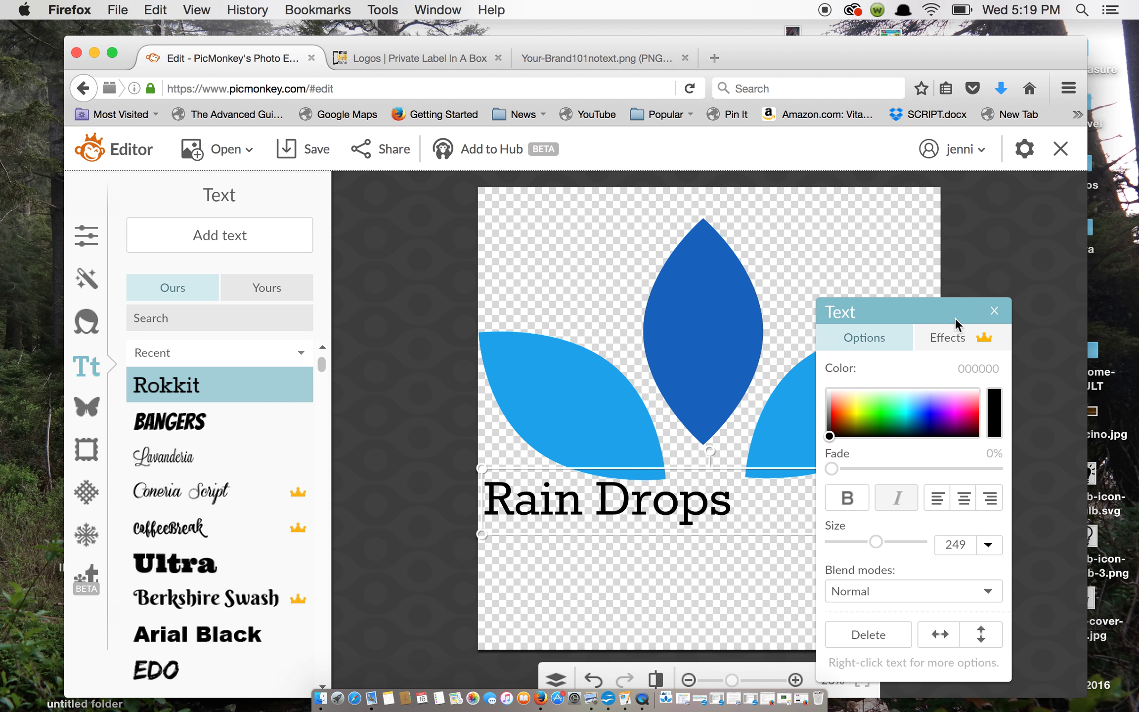
Center-align the Rain Drops text and enlarge it to size 395
click(962, 500)
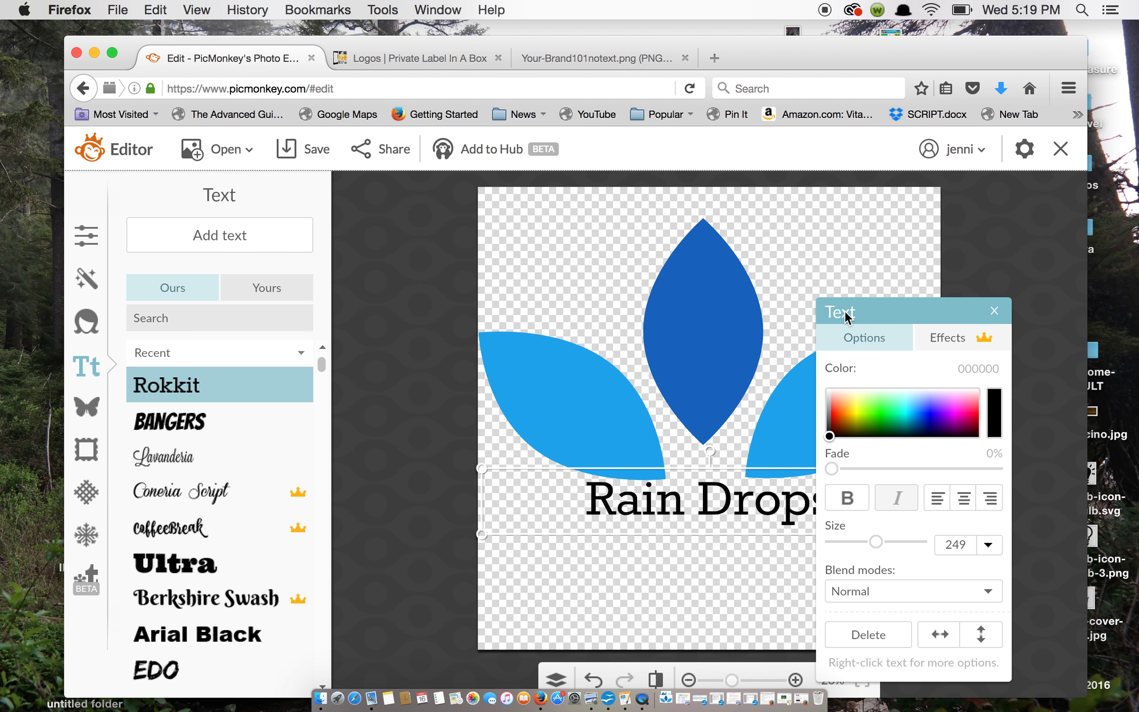
drag(846, 315, 899, 312)
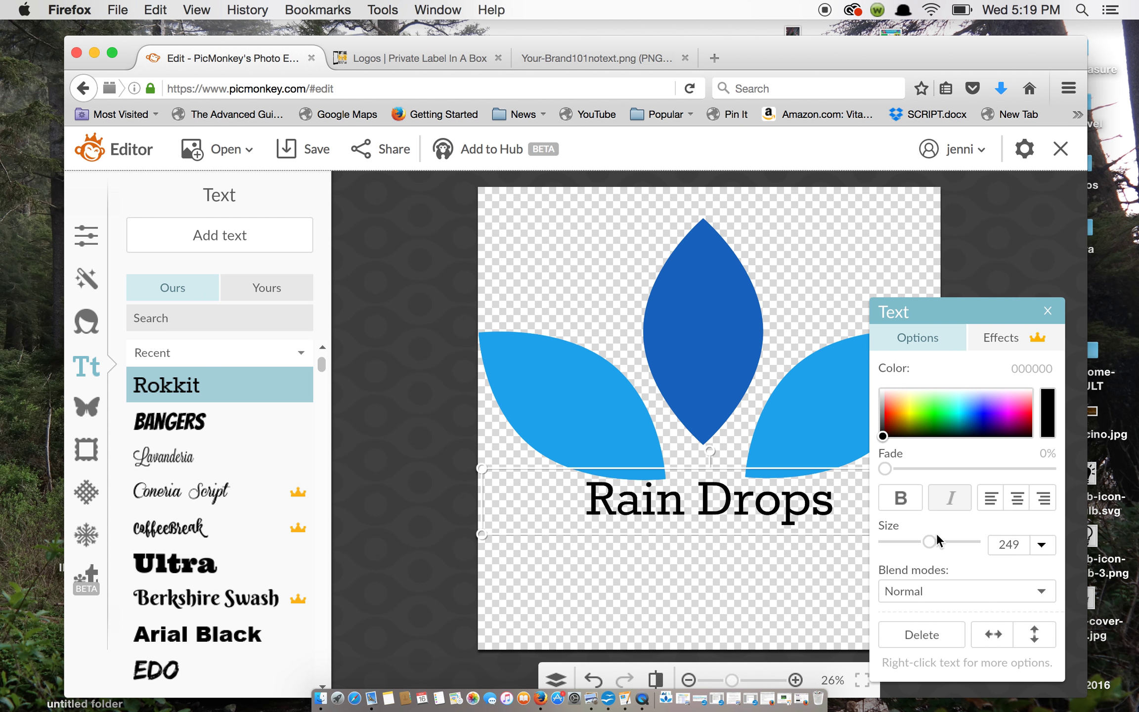
drag(935, 541, 936, 546)
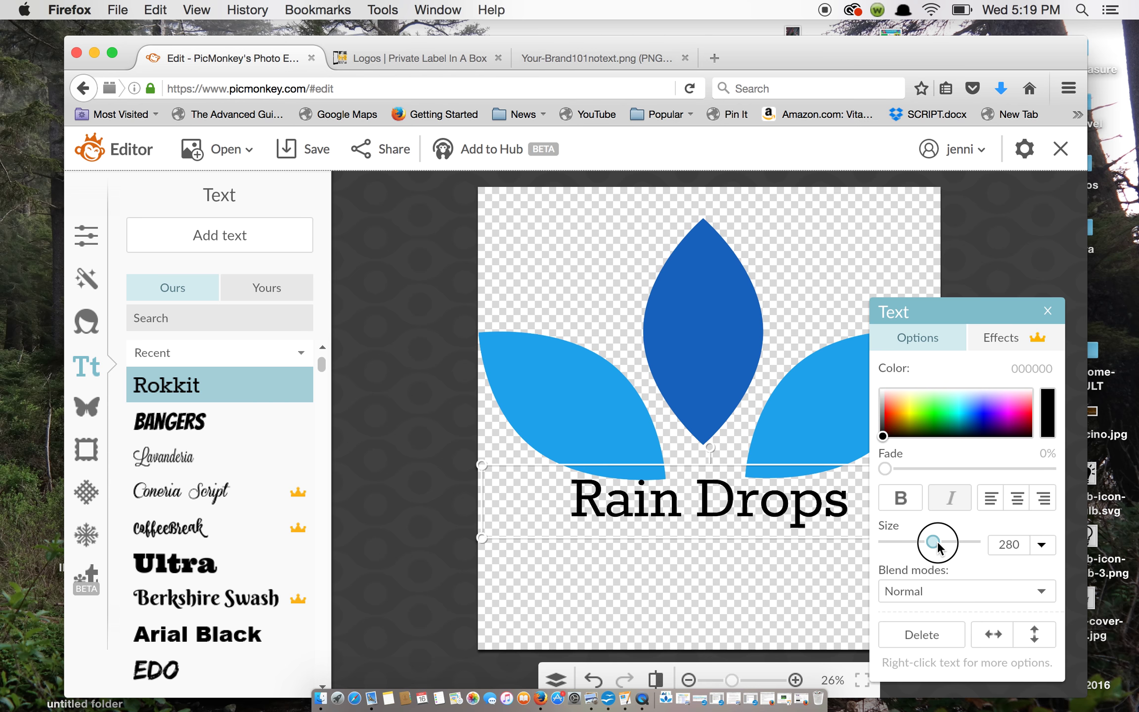
drag(938, 544, 940, 542)
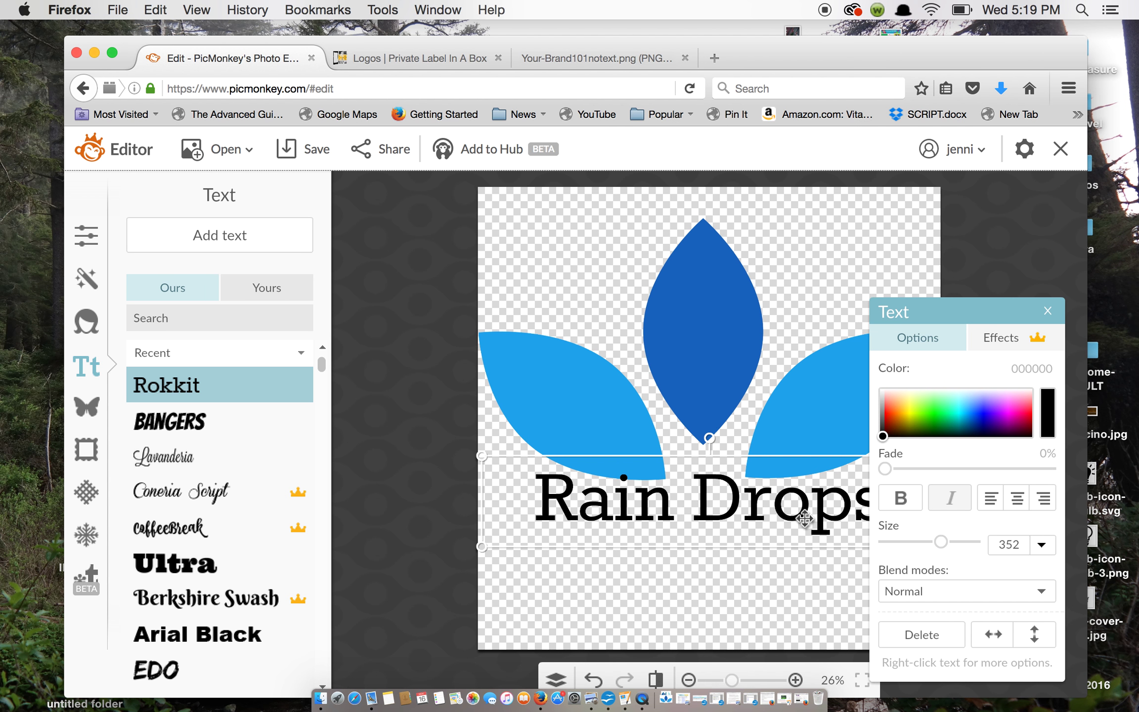
key(super+z)
key(super+z)
key(super+z)
key(super+shift+z)
key(super+shift+z)
key(super+shift+z)
key(super+shift+z)
Lower the Rain Drops text slightly beneath the petals, checking its placement between nudges
click(947, 257)
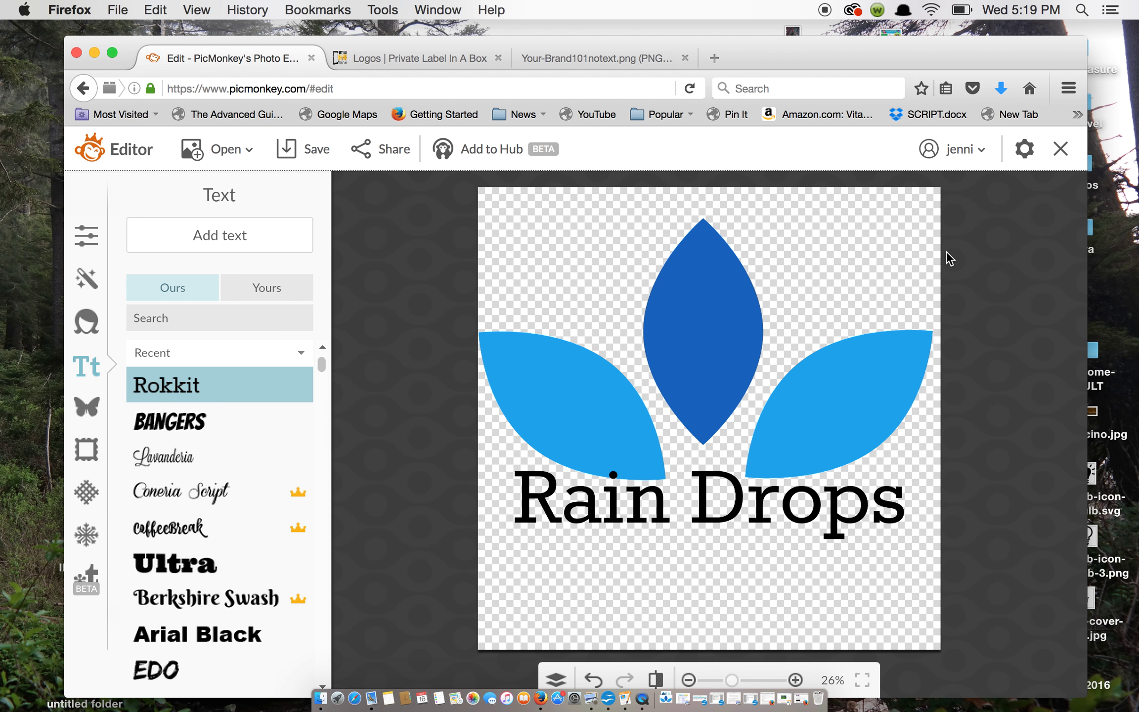
click(784, 509)
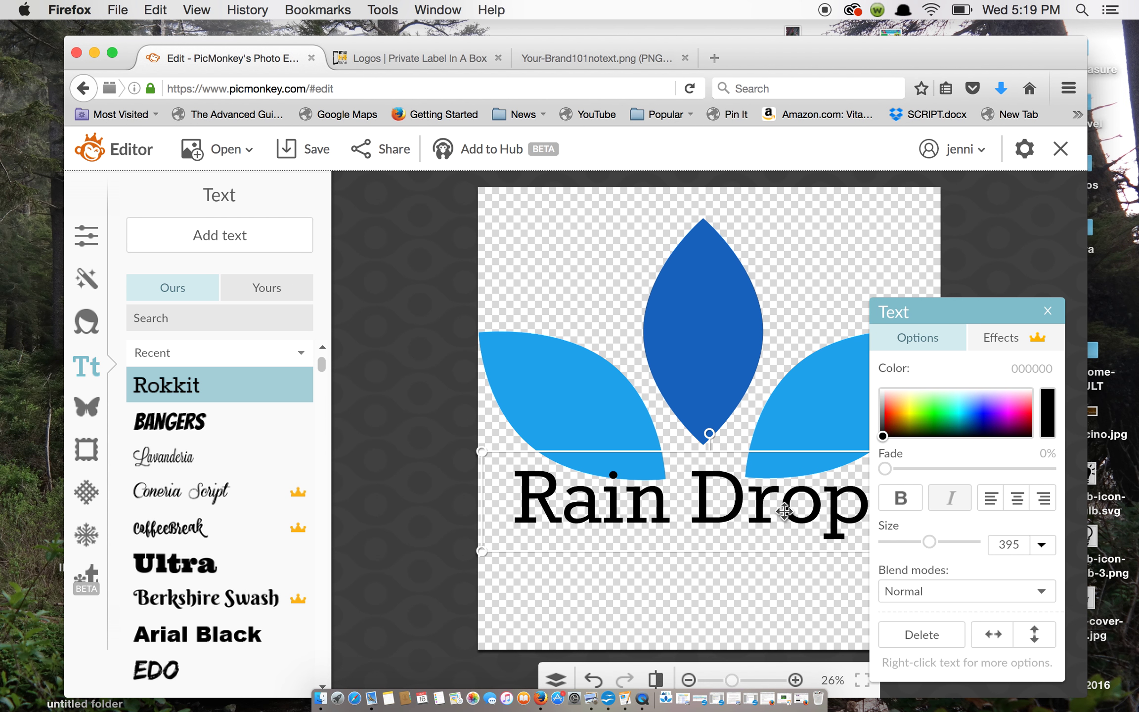
drag(785, 511, 781, 532)
click(735, 593)
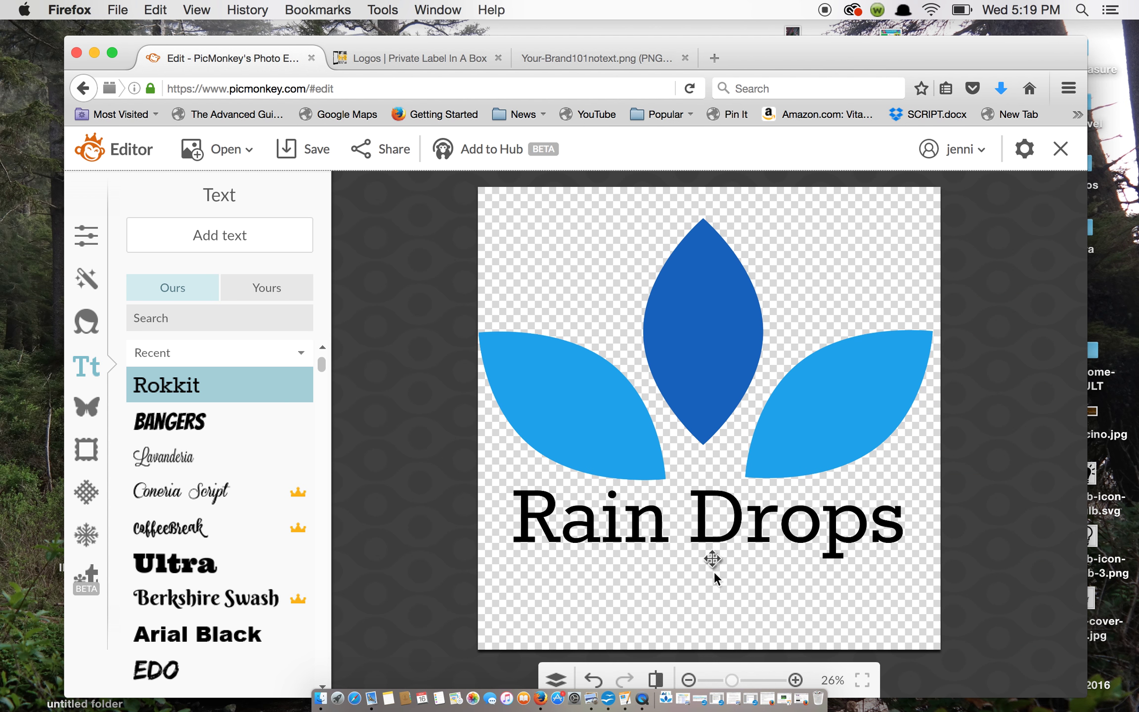
click(700, 533)
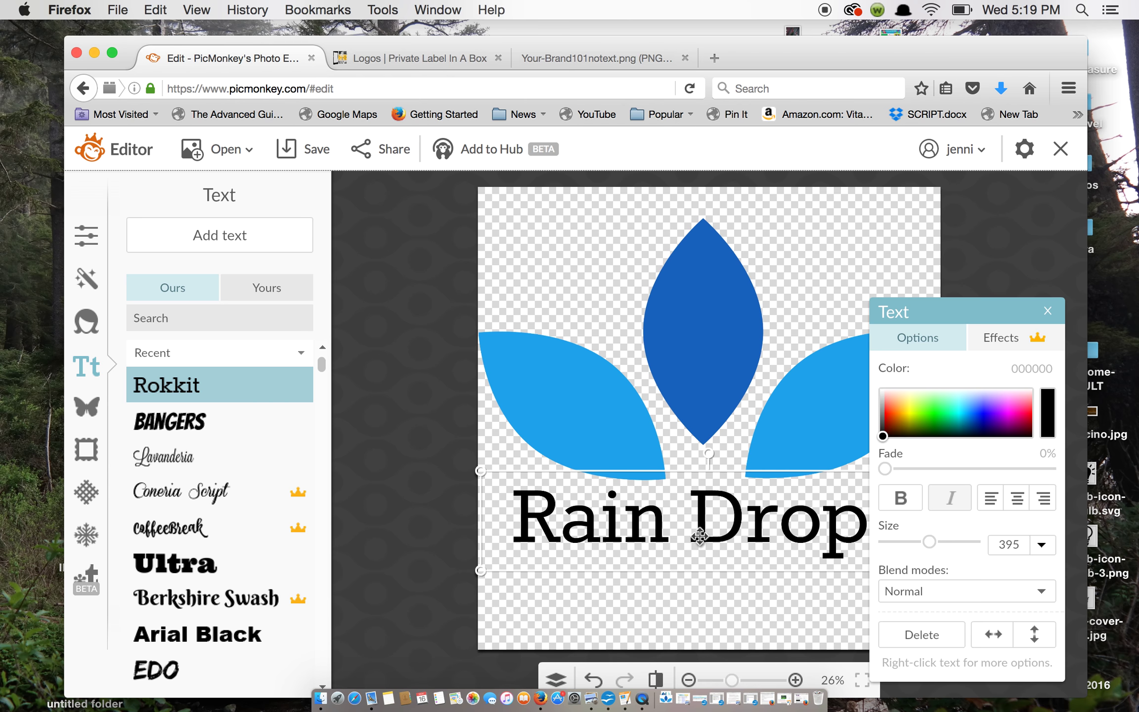
drag(698, 535, 698, 545)
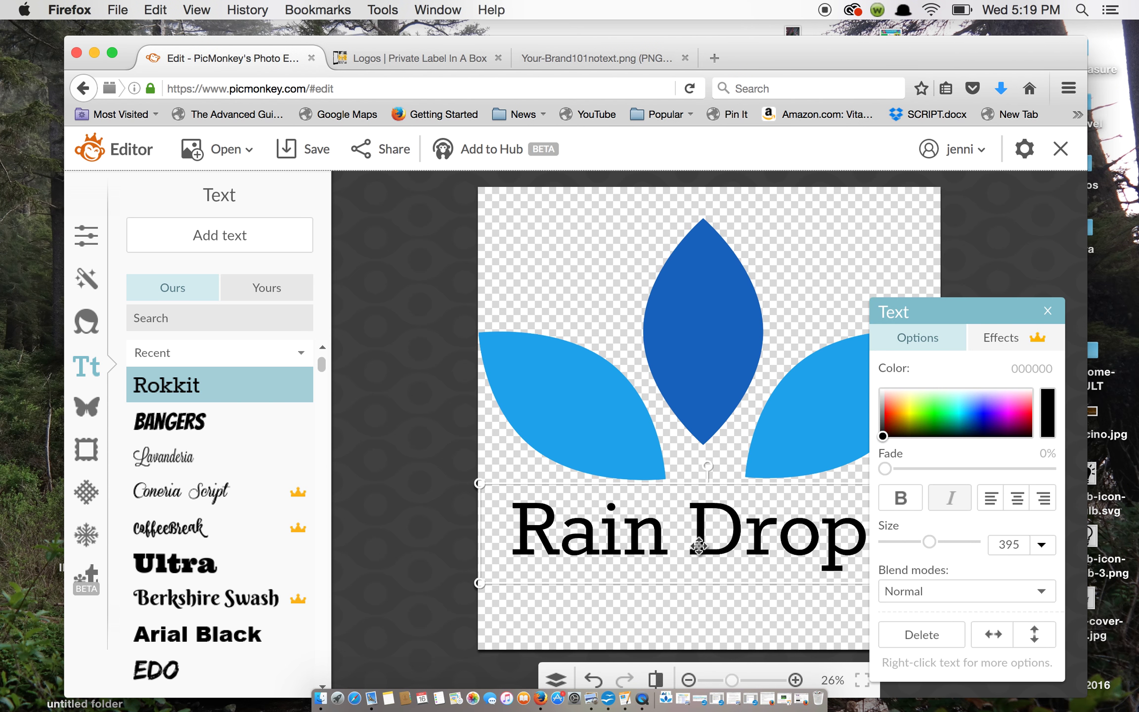
click(685, 621)
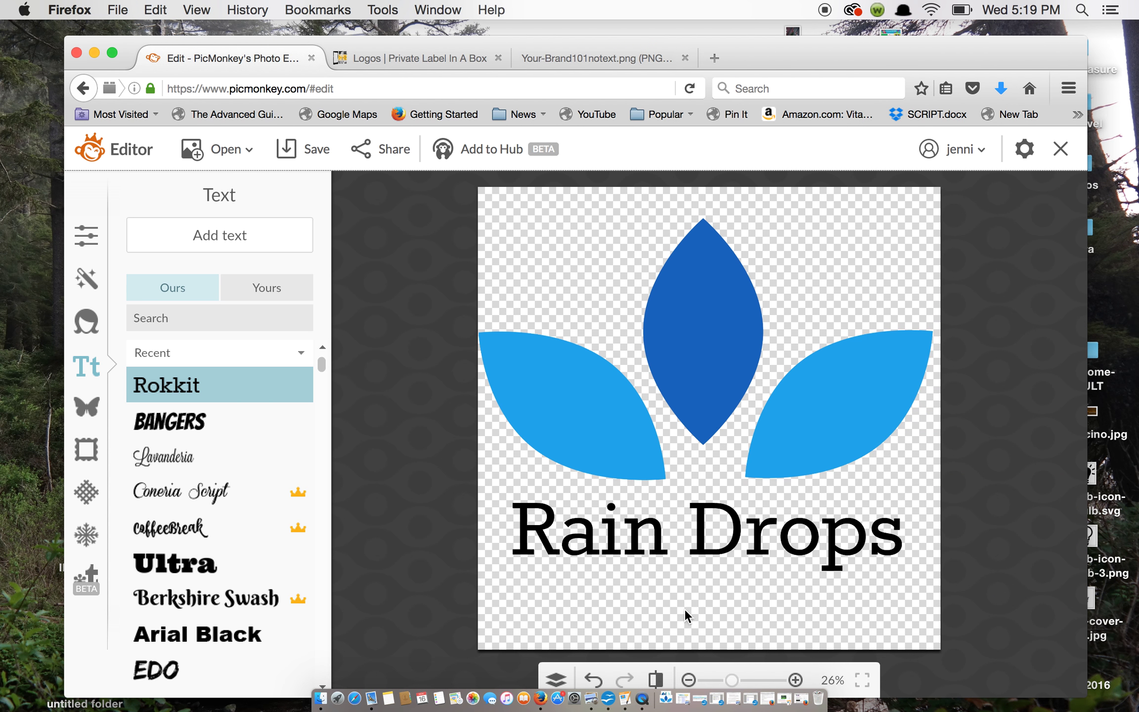
click(532, 538)
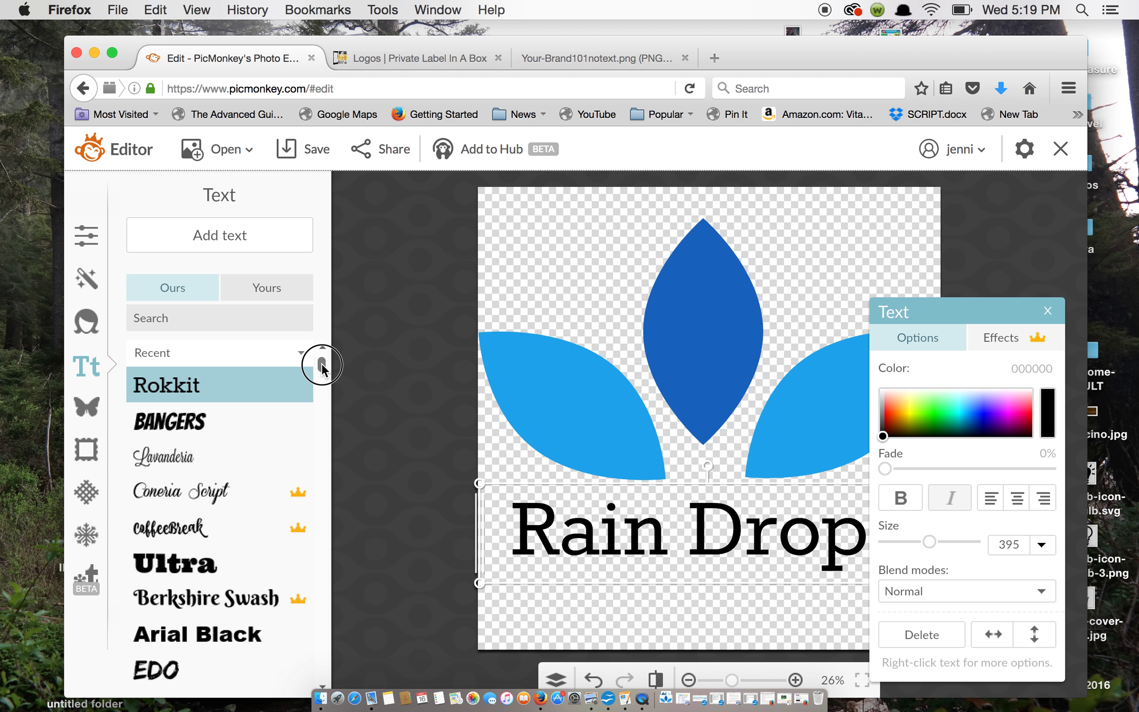
Try Bangers, Lavanderia, Coneria Script, CoffeeBreak, Egyptienne Light and Special Elite fonts on the text
click(261, 429)
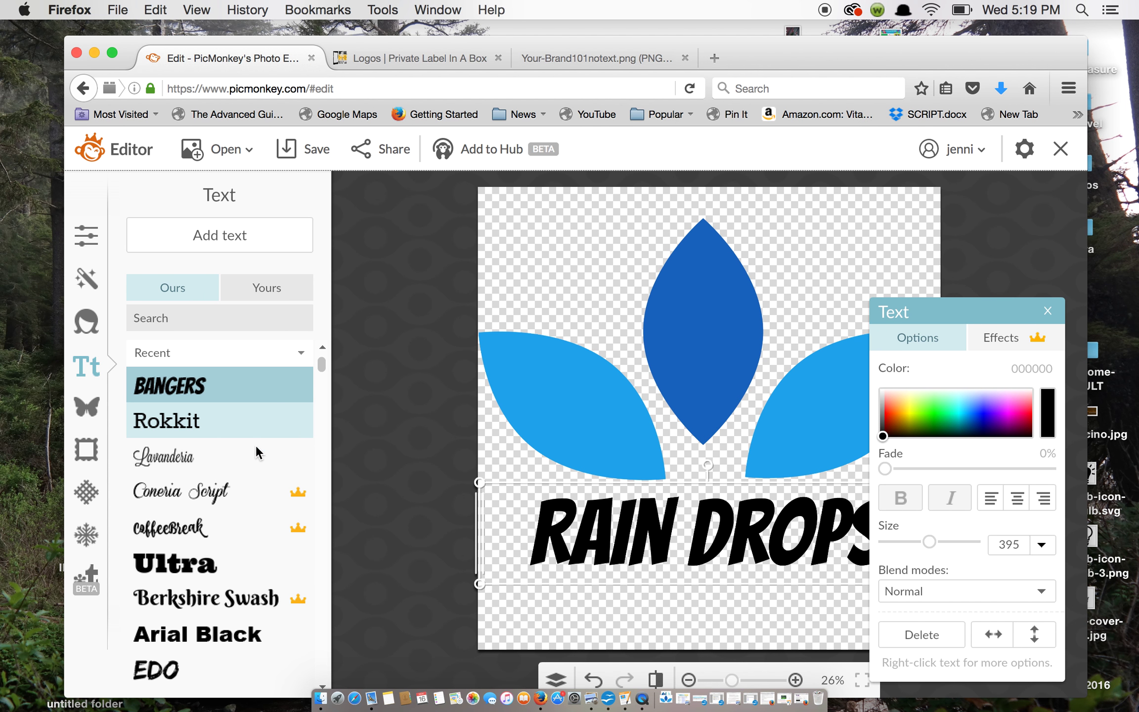
click(247, 455)
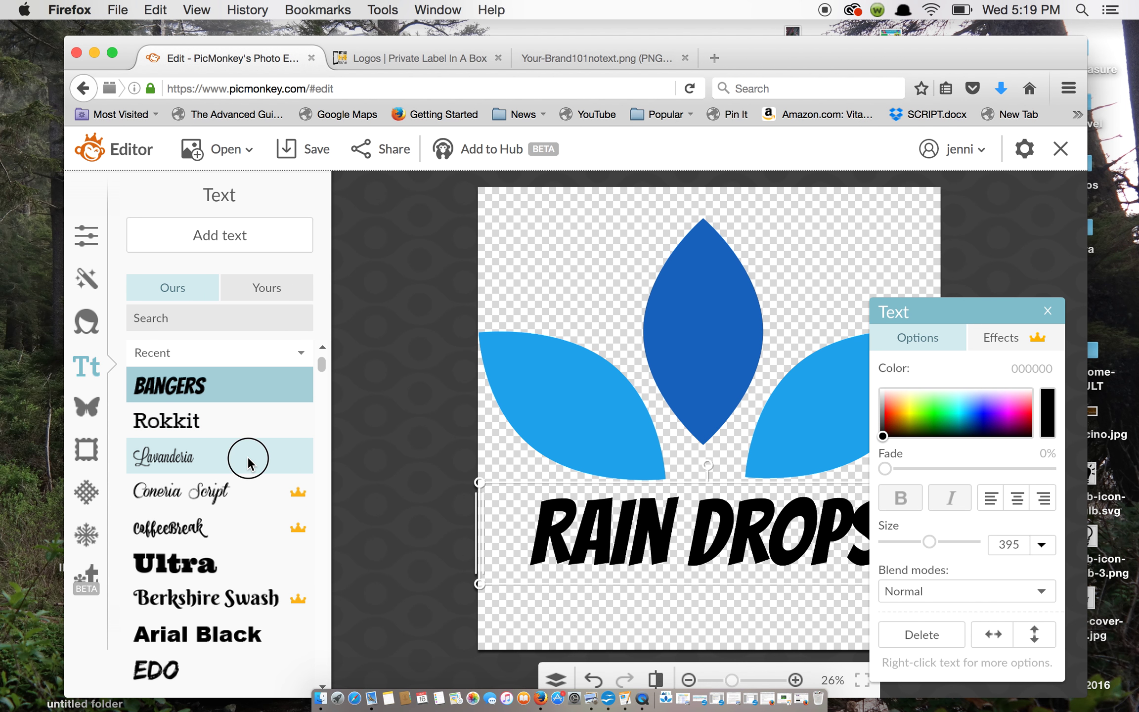
click(237, 492)
click(235, 528)
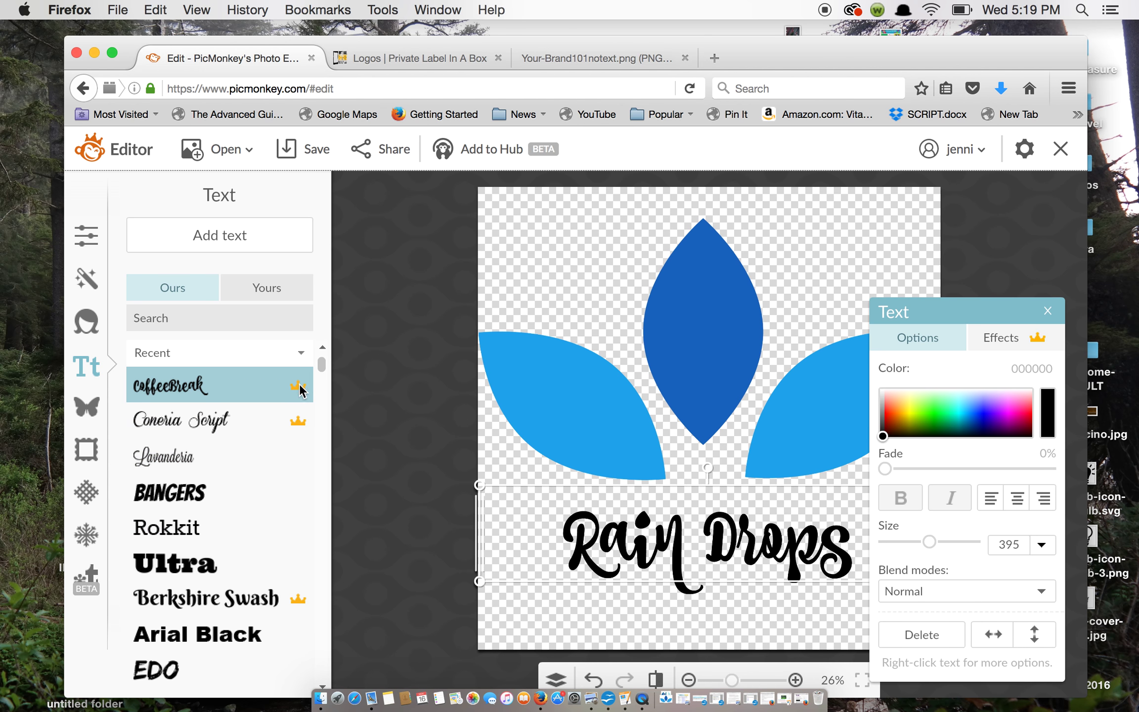
drag(319, 366, 318, 403)
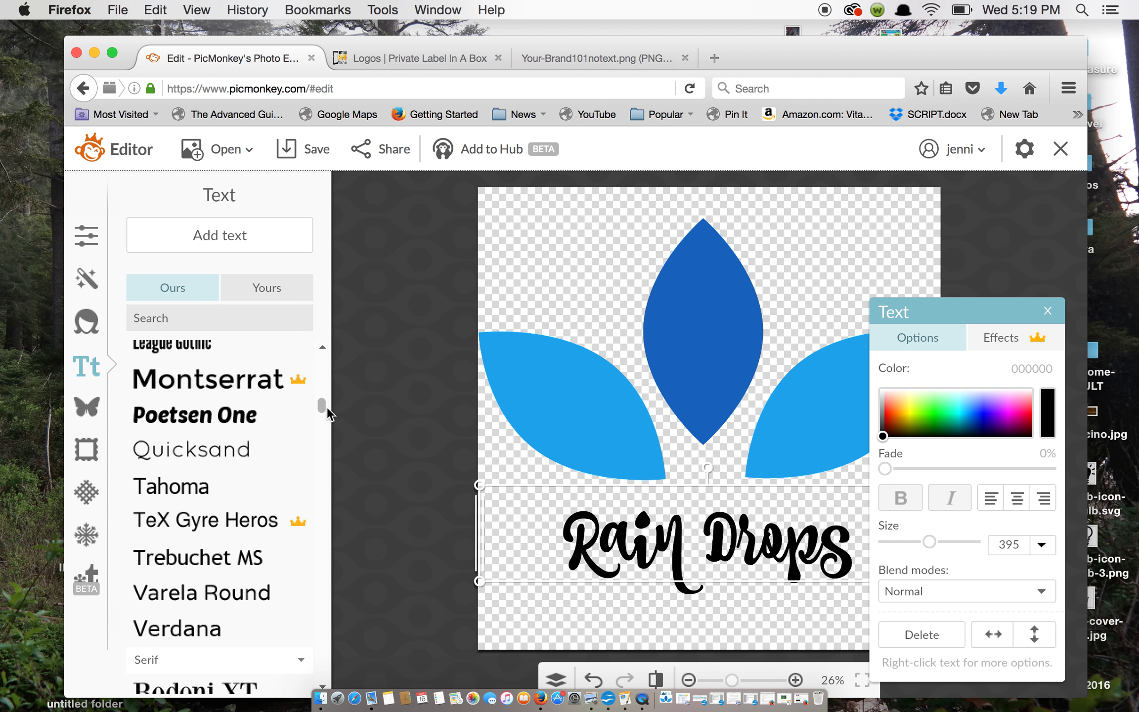
drag(319, 410, 320, 434)
click(281, 457)
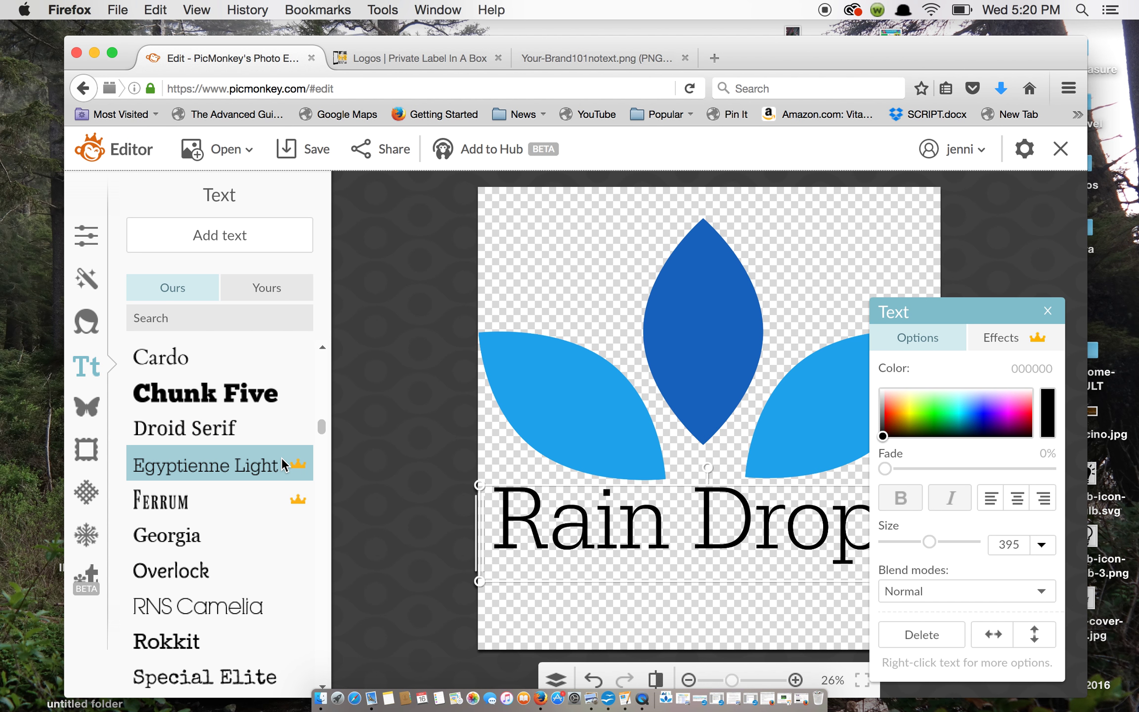
click(236, 676)
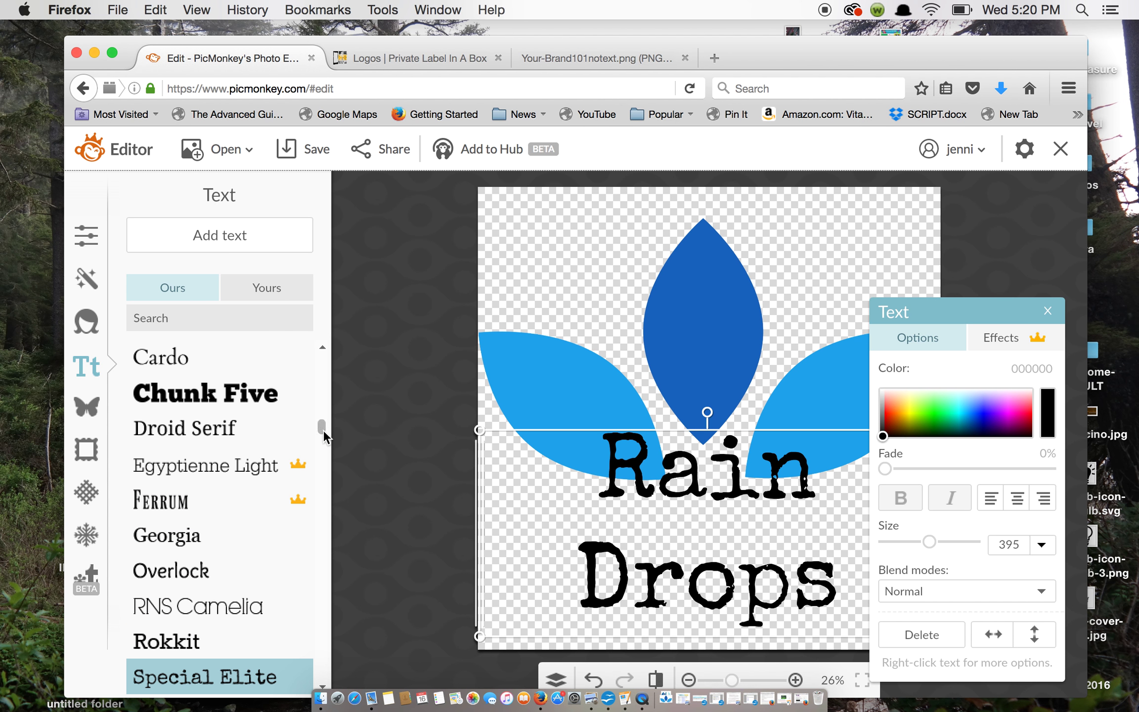
drag(323, 431, 320, 456)
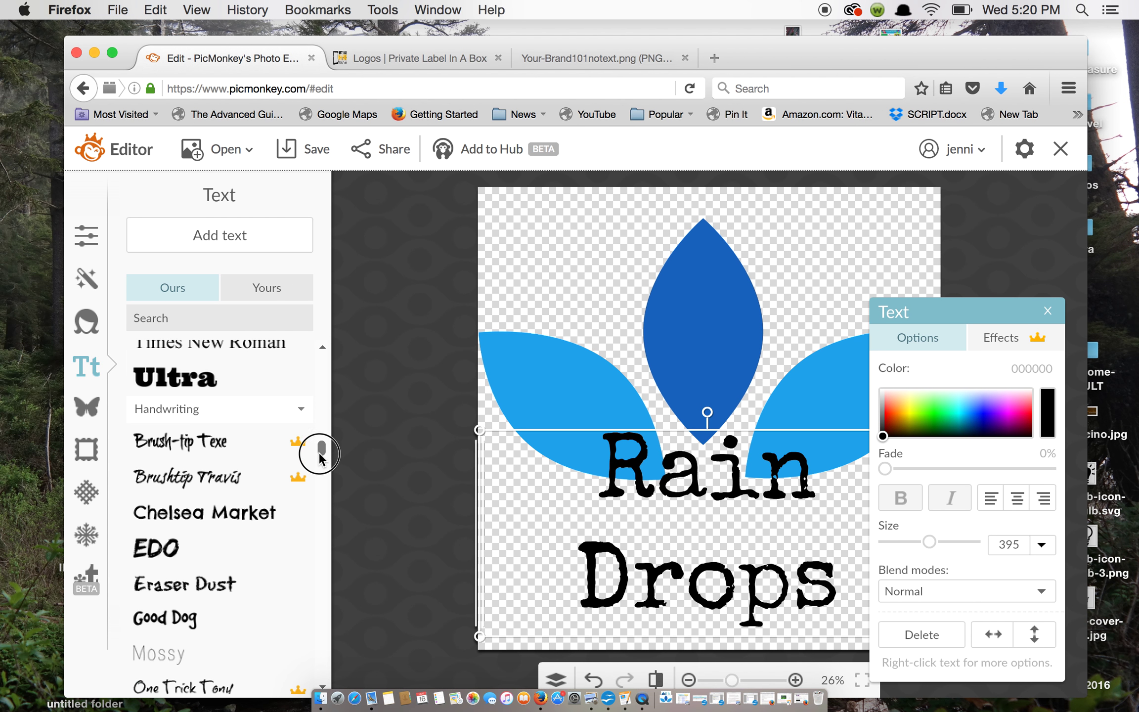
Try Chelsea Market, EDO, Mossy, Marcelle Script and Backspacer, then apply Budmo Jiggler
click(271, 514)
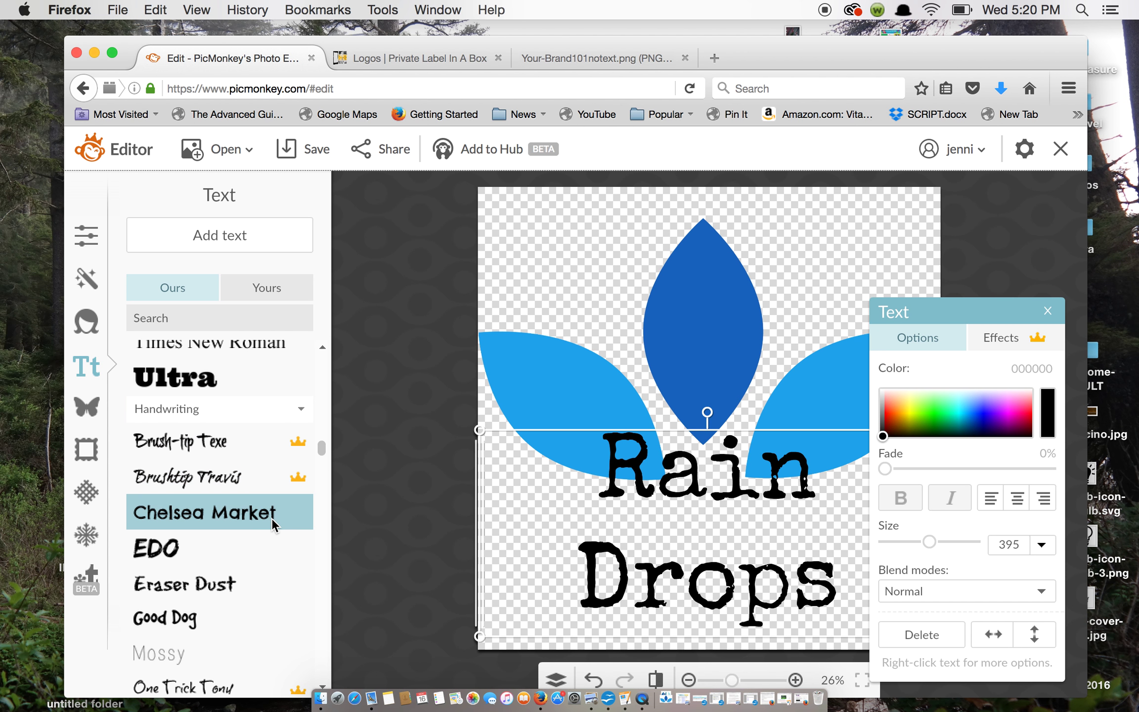
click(242, 545)
click(242, 516)
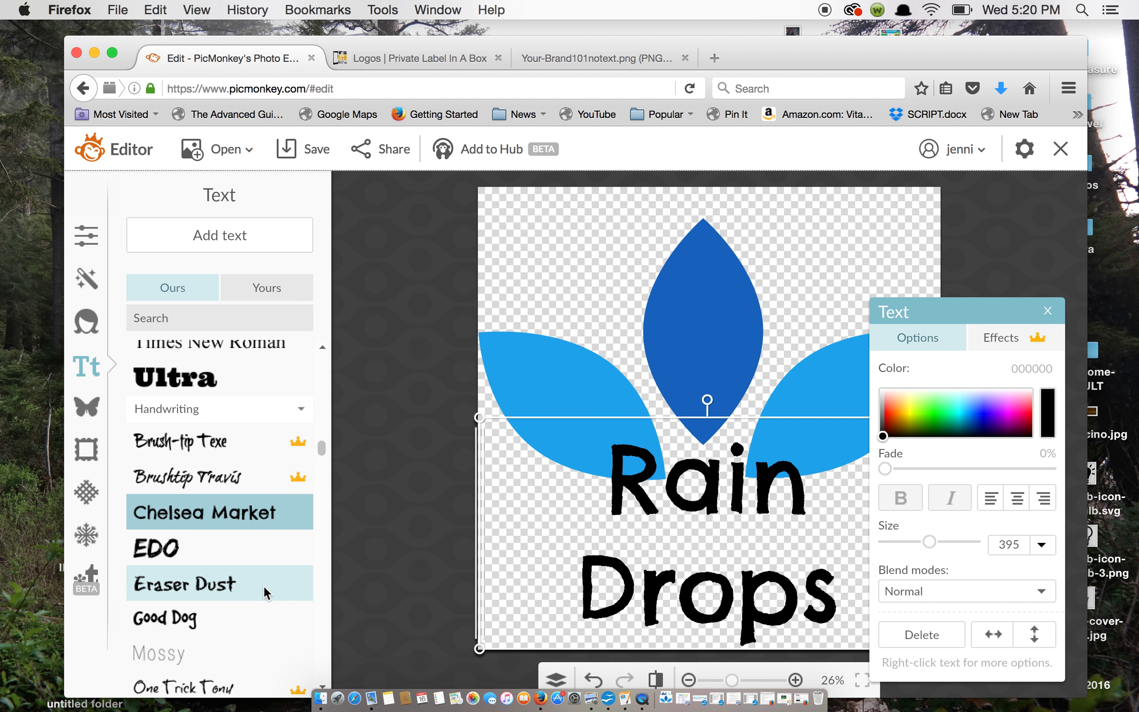
click(246, 652)
drag(322, 451, 320, 490)
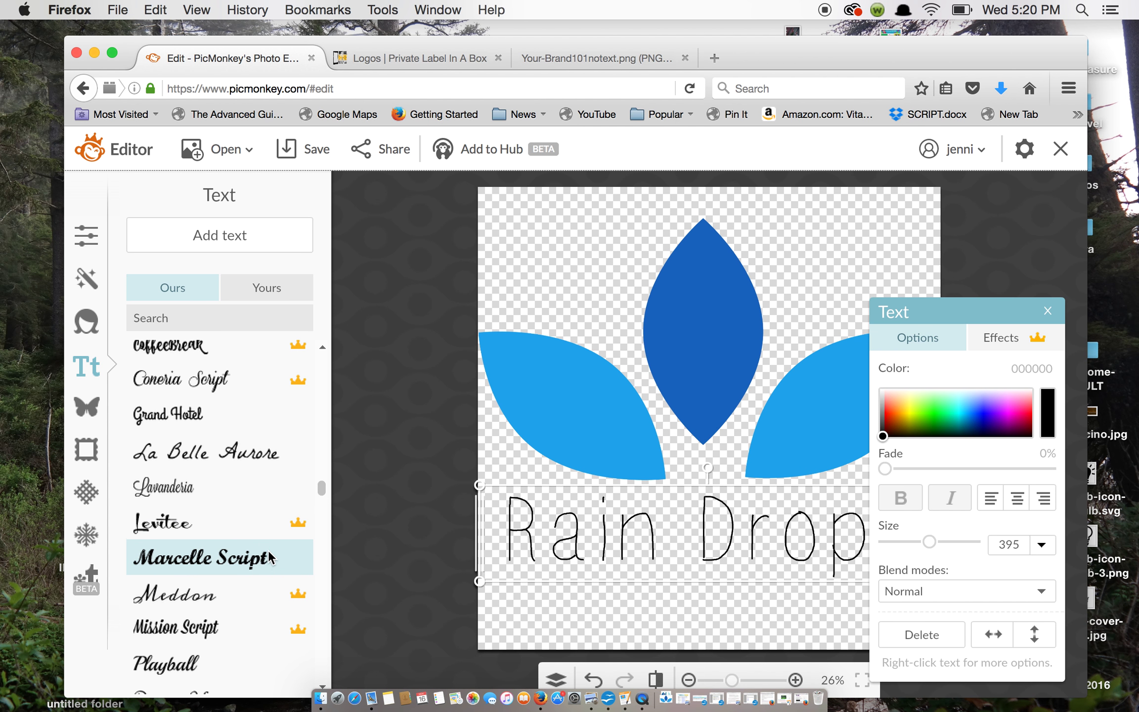
click(264, 557)
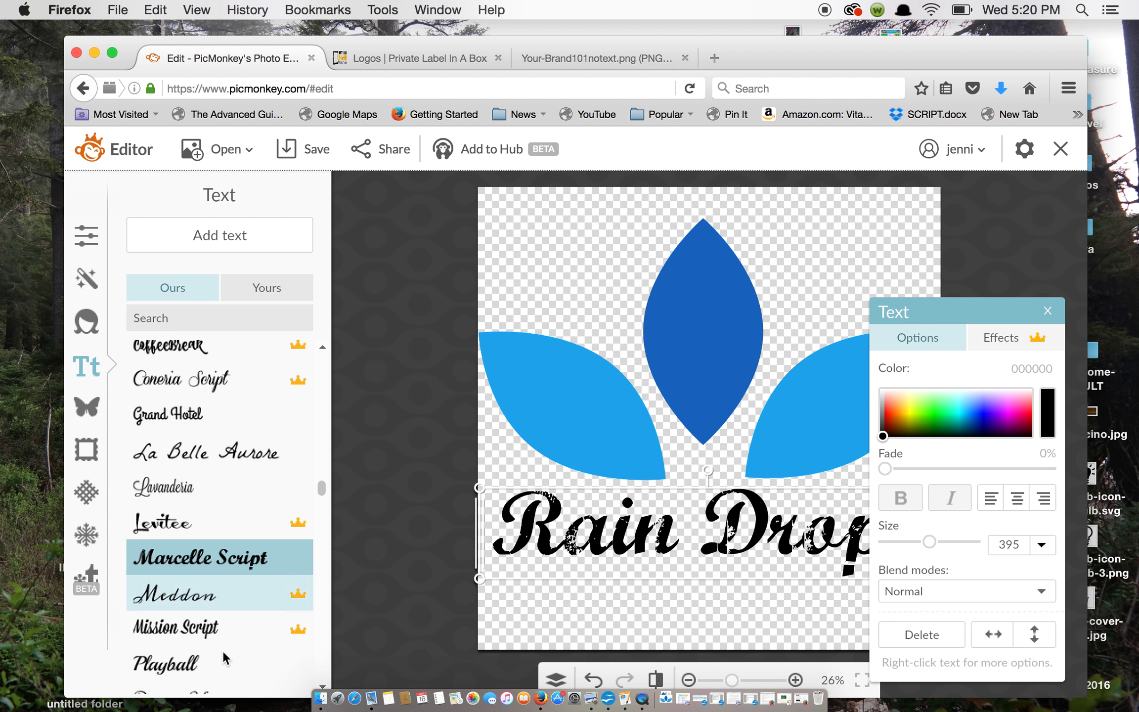
mouse_move(323, 490)
mouse_down()
mouse_move(324, 517)
mouse_move(312, 510)
mouse_up()
click(258, 438)
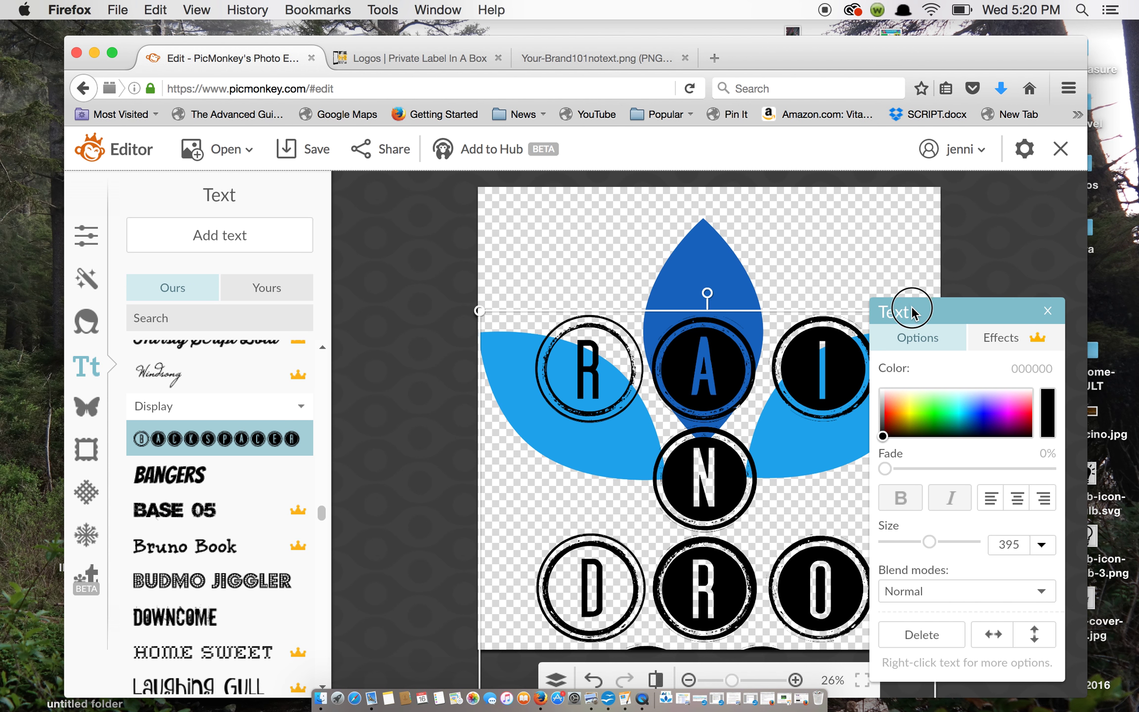
drag(911, 306, 972, 371)
click(215, 477)
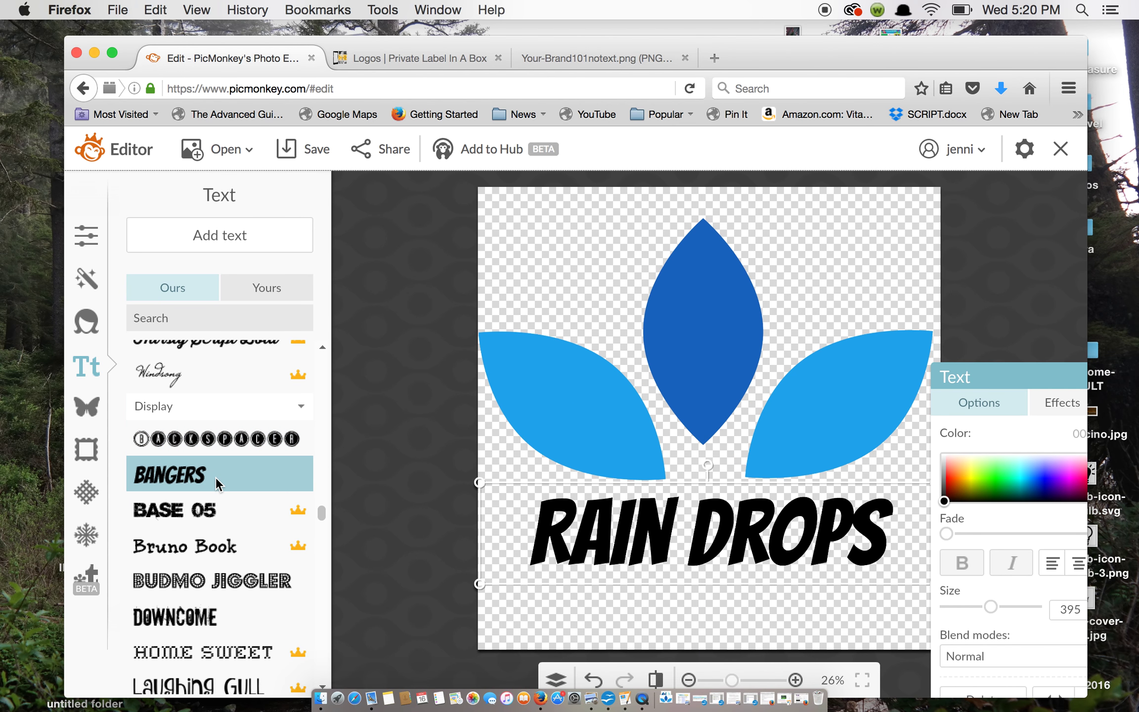
click(221, 581)
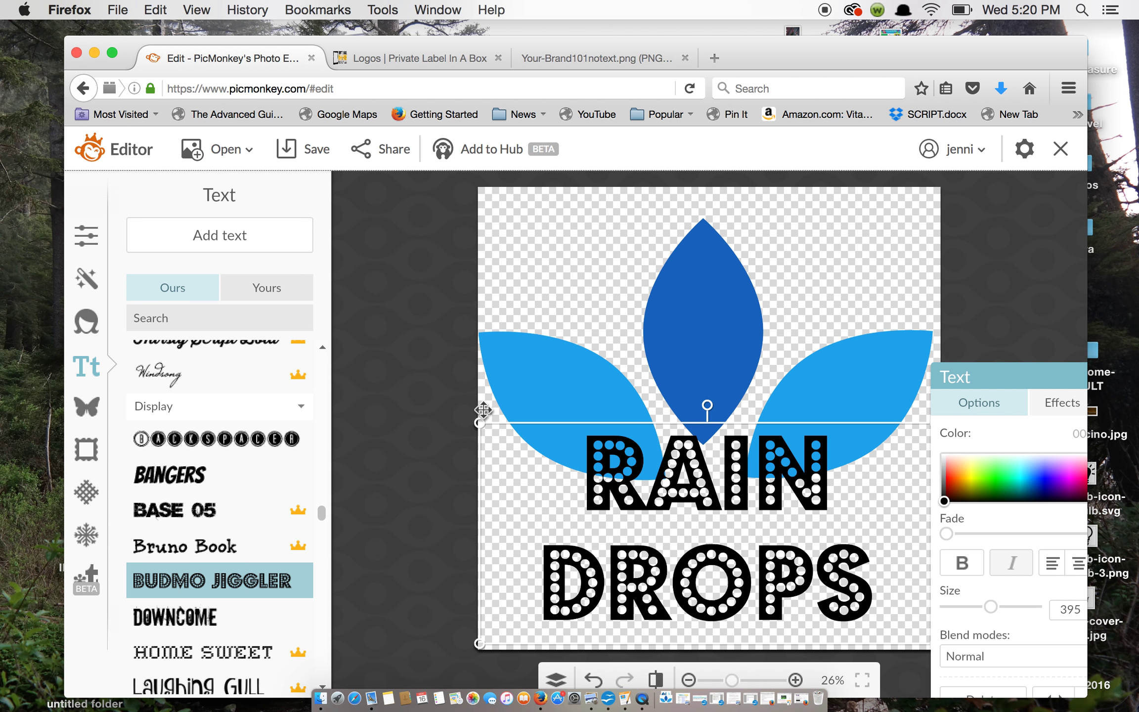
drag(478, 424, 473, 488)
Shrink the RAIN DROPS text to size 270 so it fits on one line, then reselect it
drag(992, 608, 990, 607)
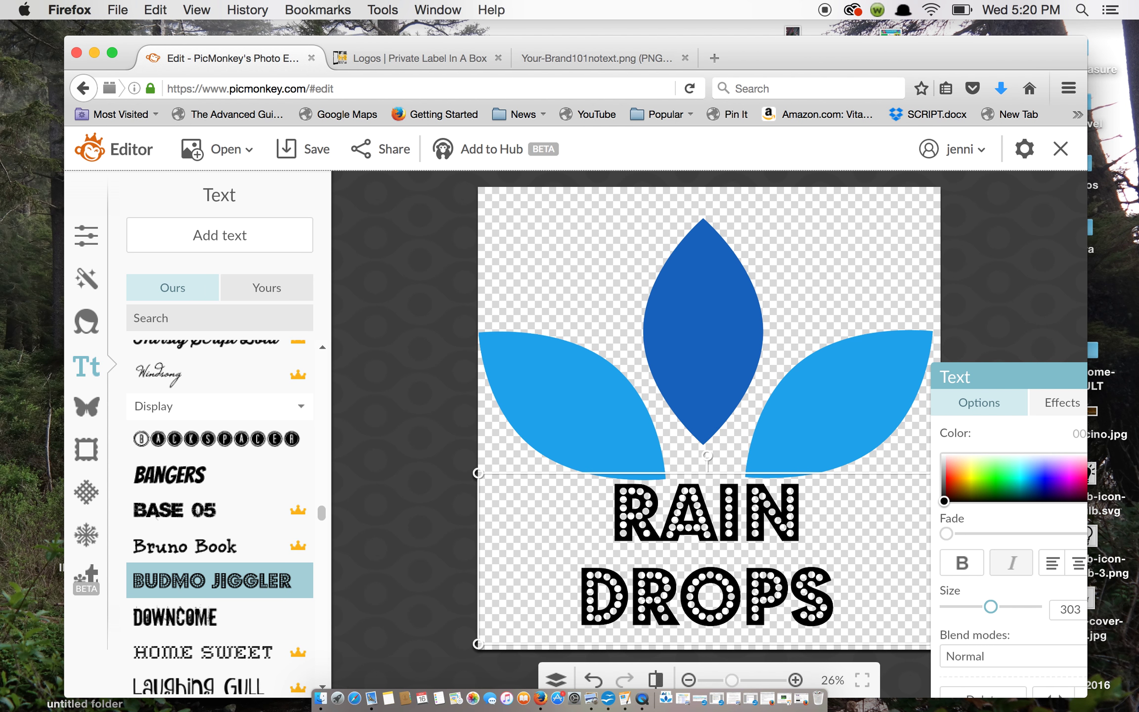
drag(990, 606, 986, 607)
click(888, 613)
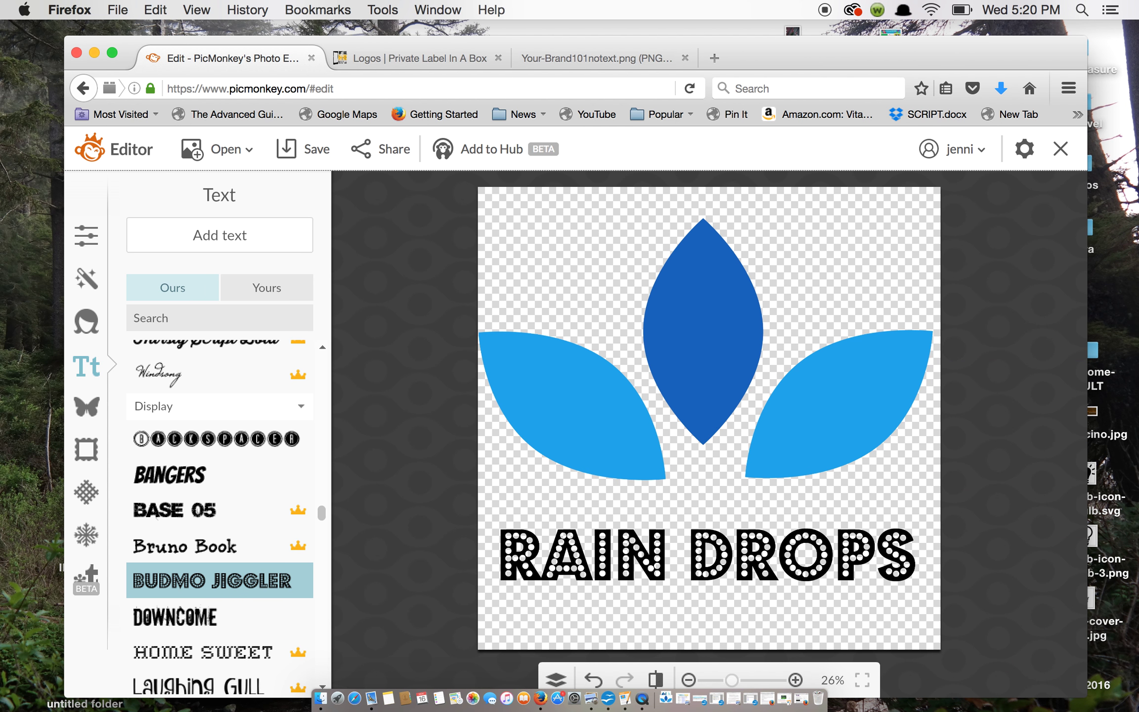
click(841, 551)
Move the RAIN DROPS text up toward the petals while trying brown, black, green and blue colours
click(951, 494)
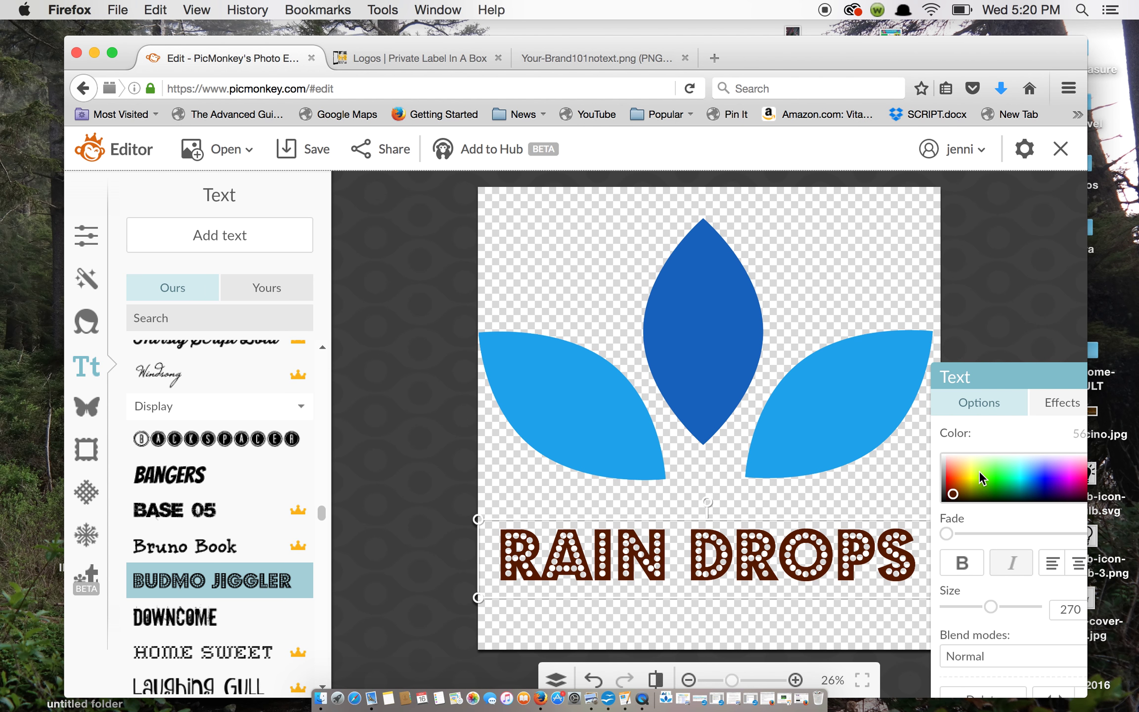
drag(950, 498, 930, 508)
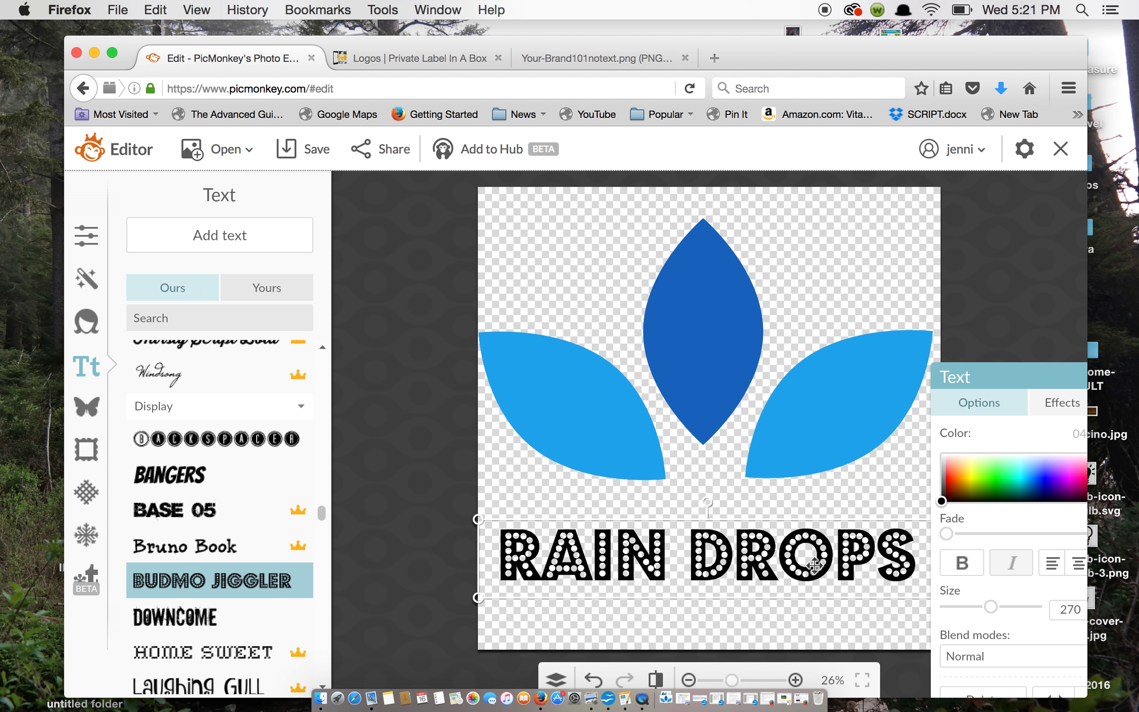
drag(813, 562, 813, 547)
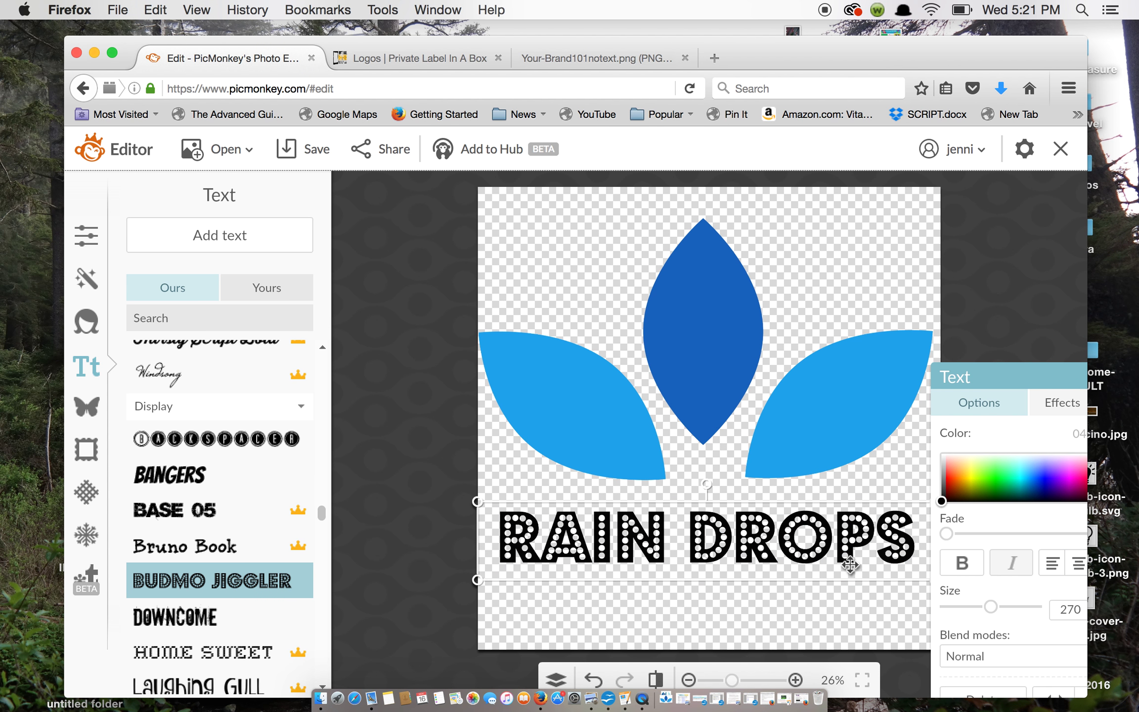
drag(1002, 376, 974, 346)
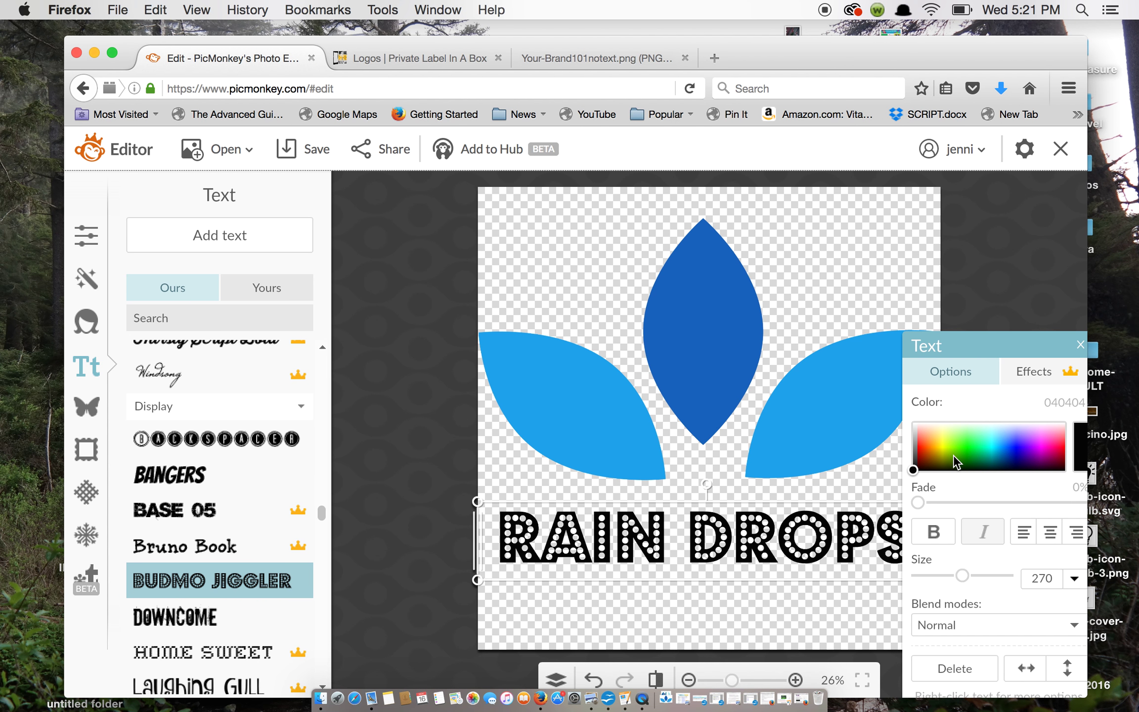
drag(953, 455, 976, 447)
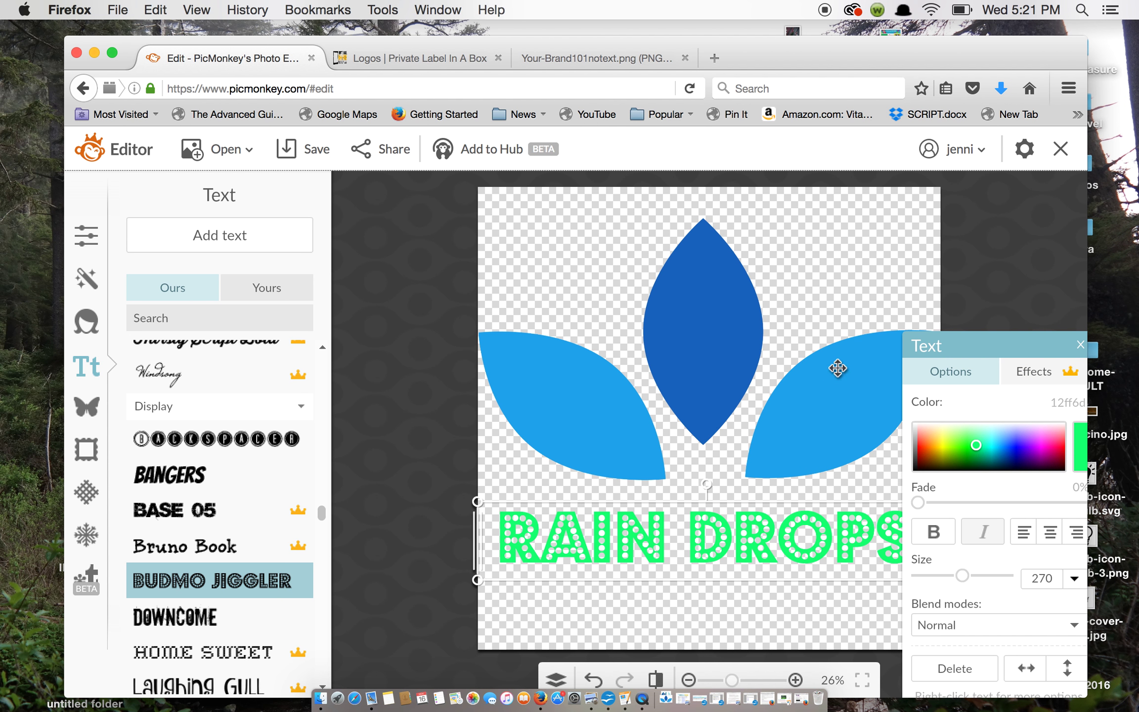
drag(986, 352, 929, 304)
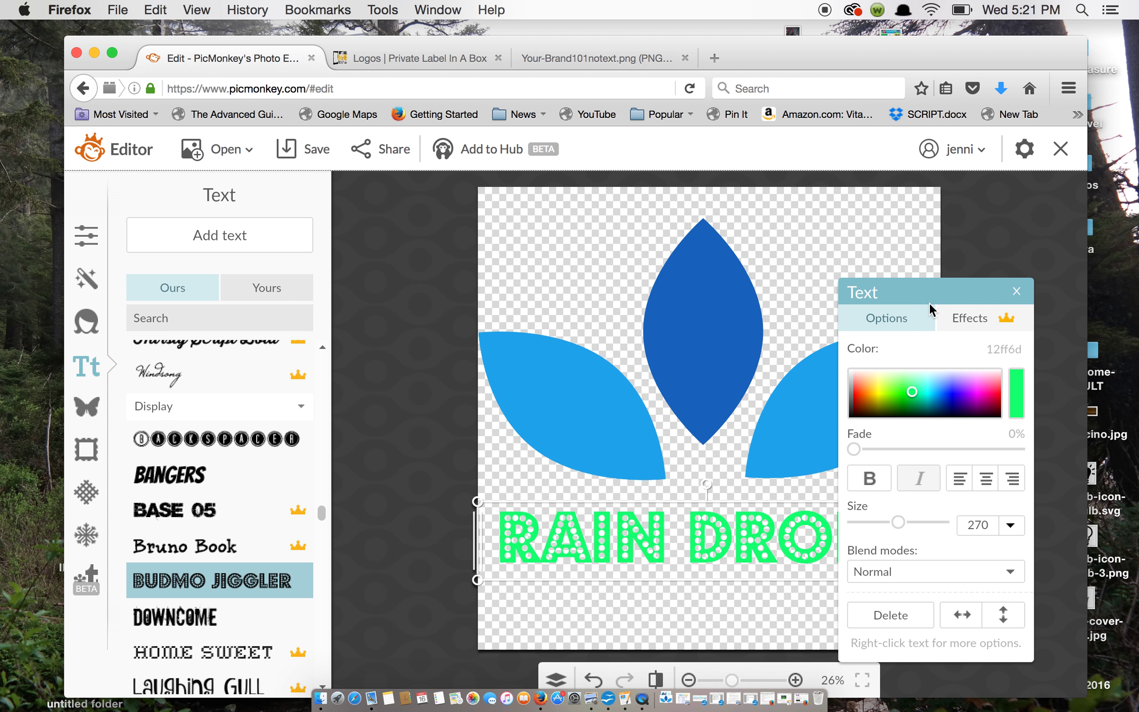
Colour the text dark blue 1560ba, sampled with the eyedropper from the centre petal
click(1021, 394)
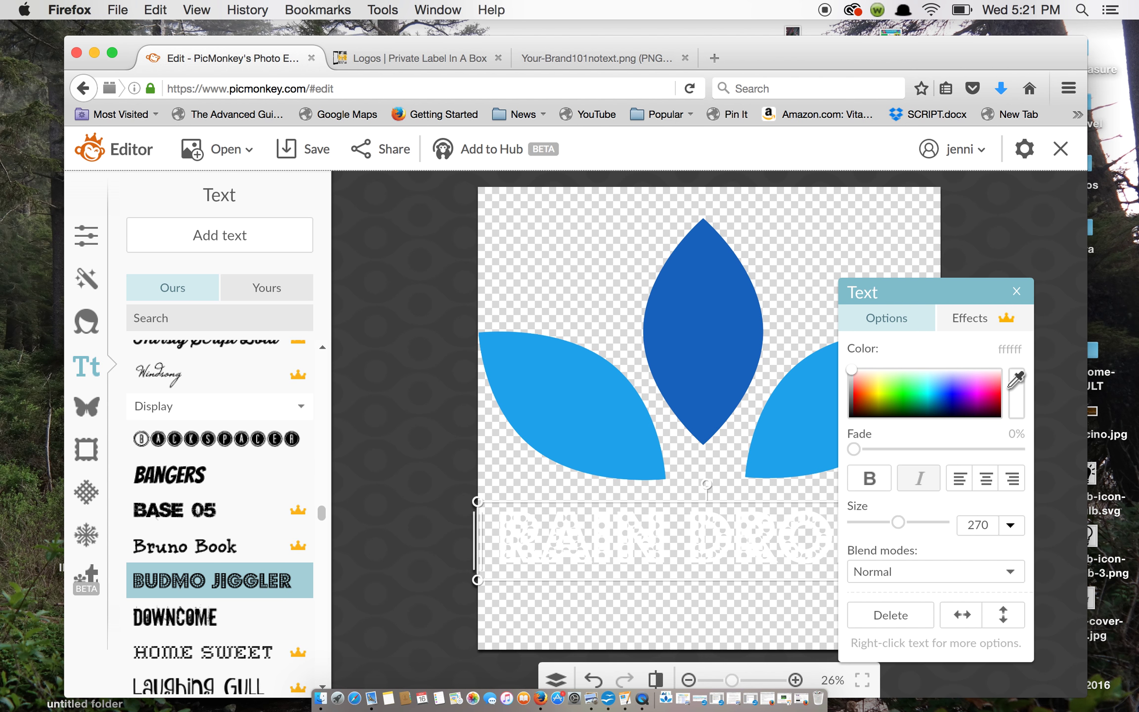
click(816, 407)
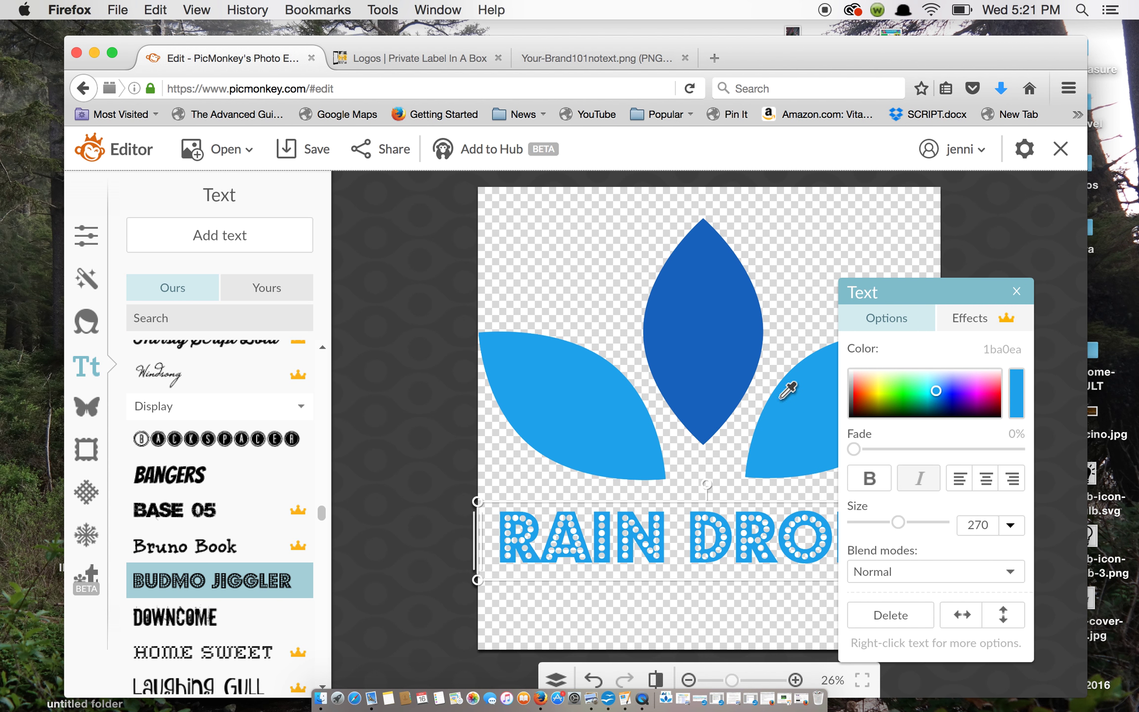
click(727, 336)
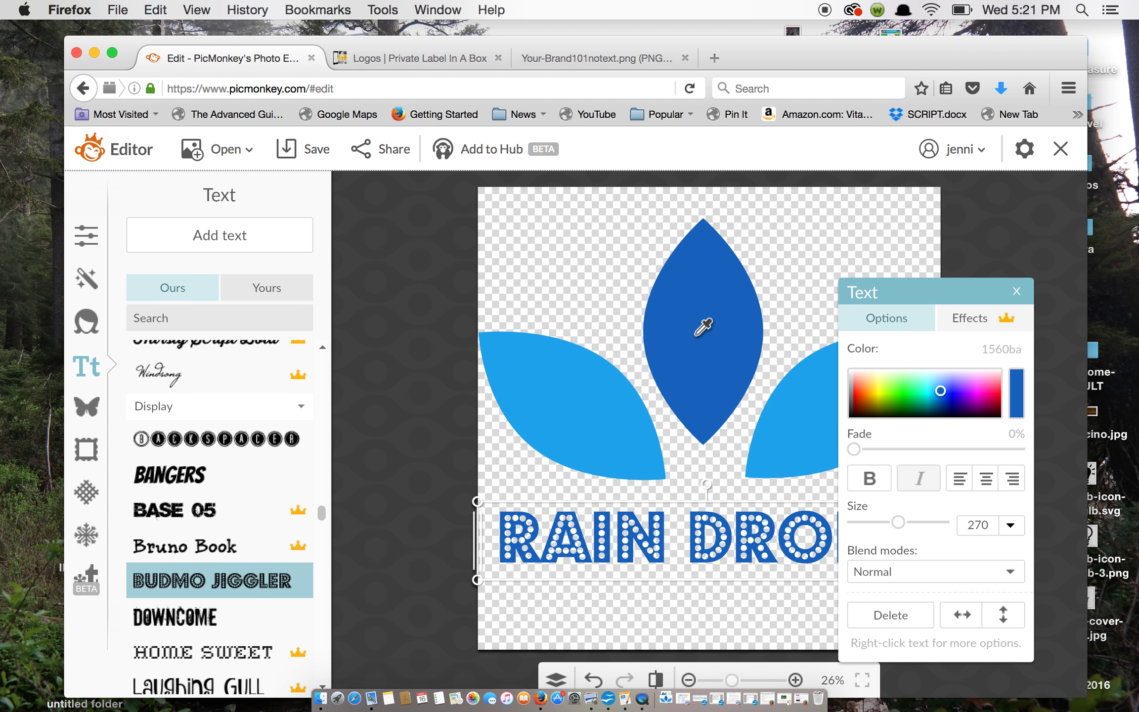
click(696, 335)
drag(892, 294, 991, 425)
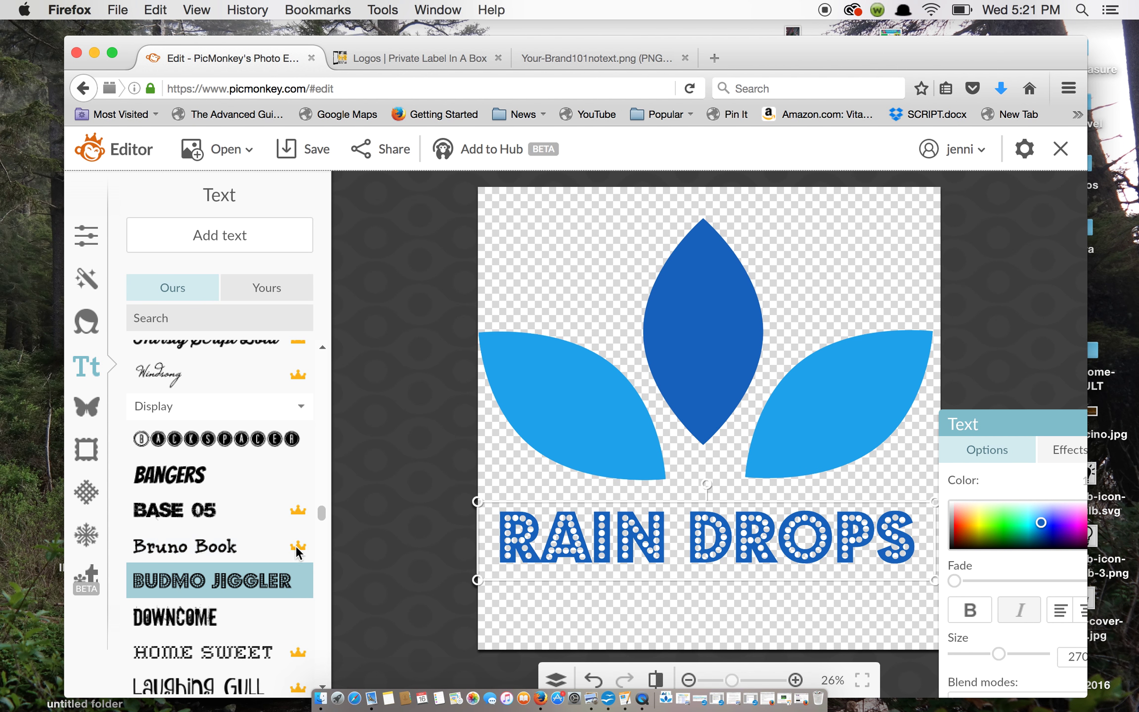
Try Bruno Book, Chelsea Market, Special Elite, Egyptienne Light and Didact Gothic, then apply Francois One
click(273, 548)
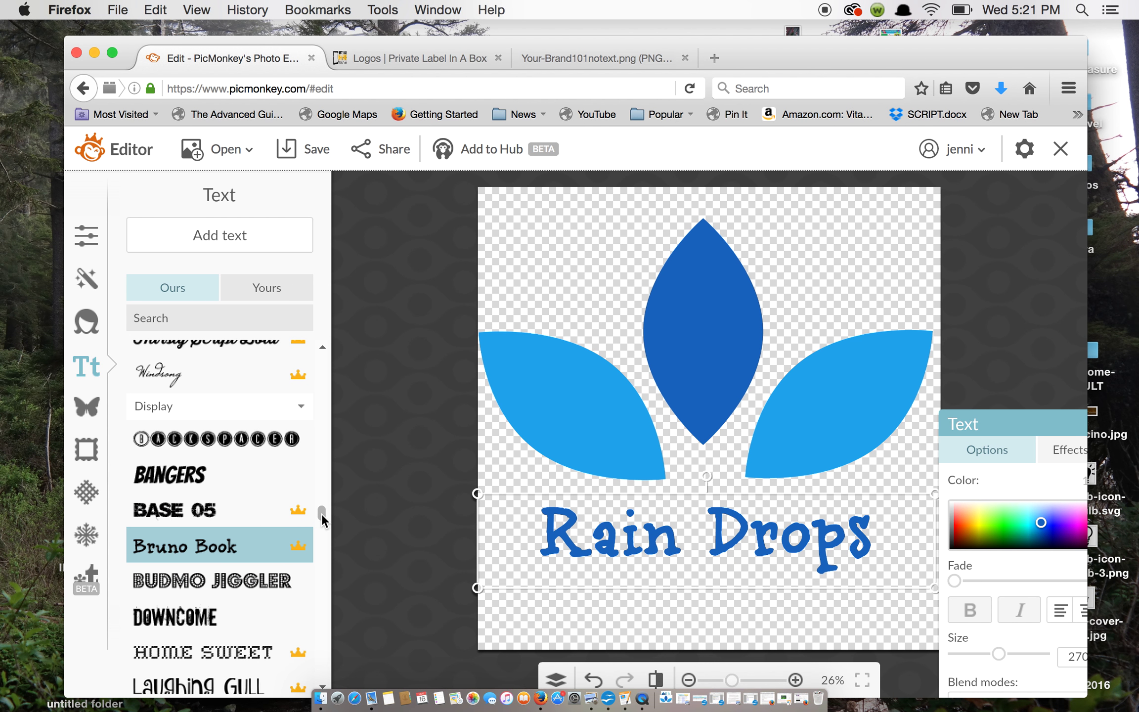
drag(322, 516, 322, 377)
click(277, 398)
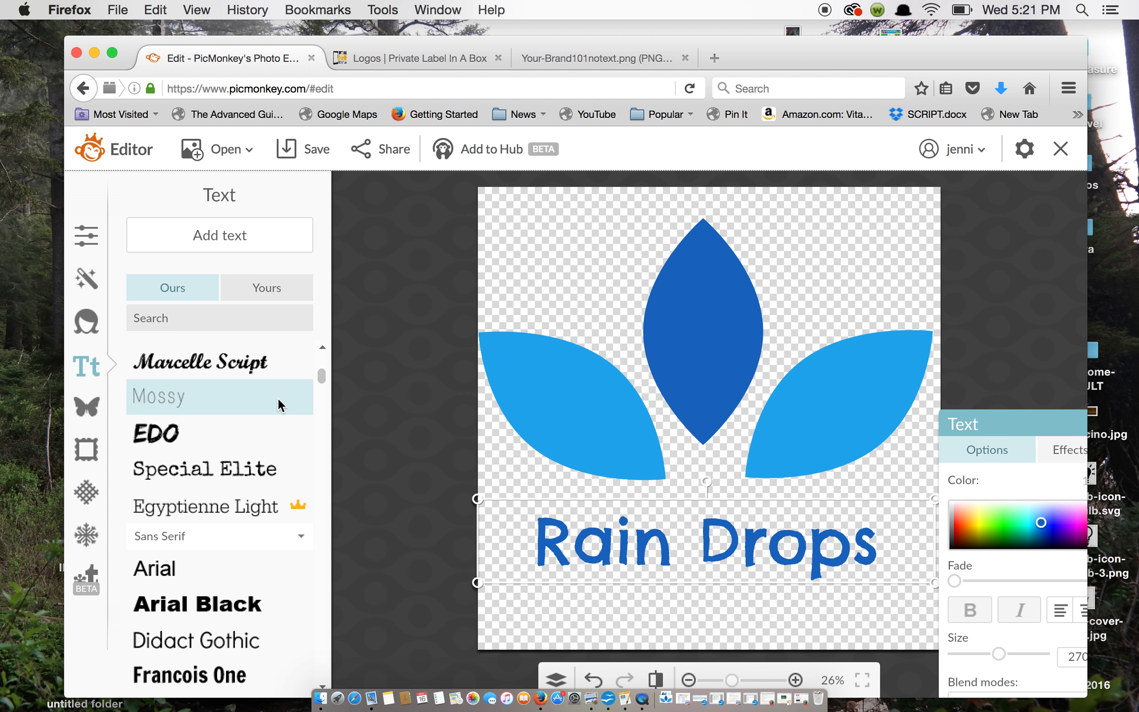
click(264, 474)
click(262, 513)
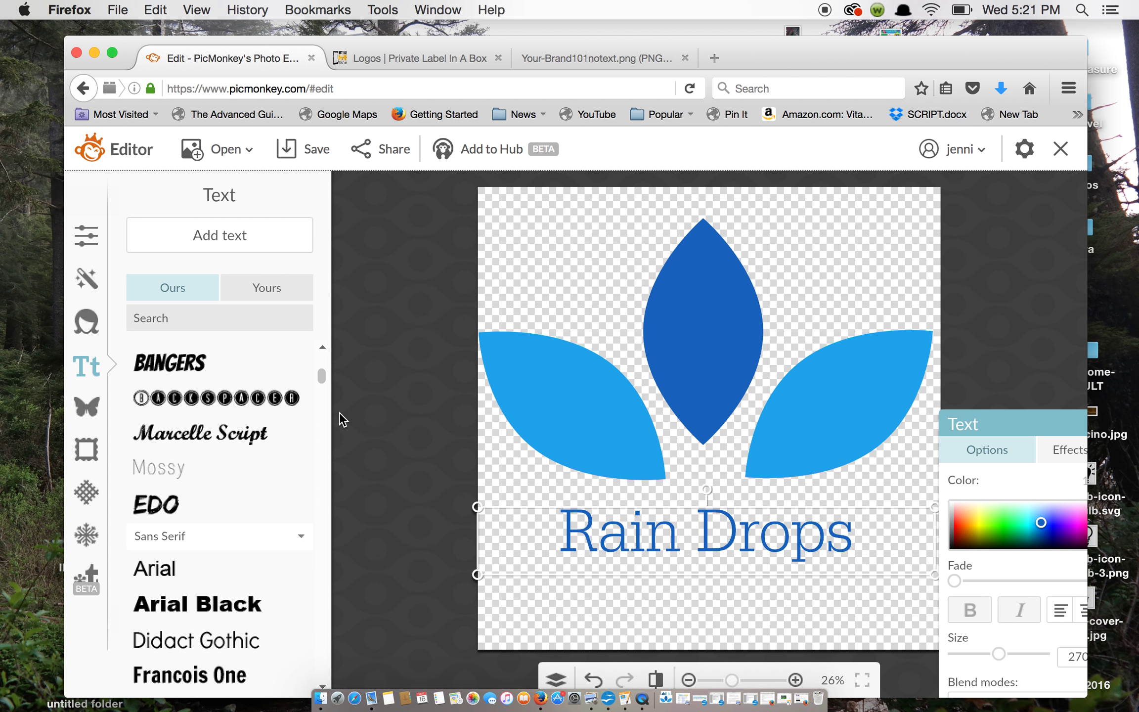
drag(325, 371, 325, 375)
click(264, 593)
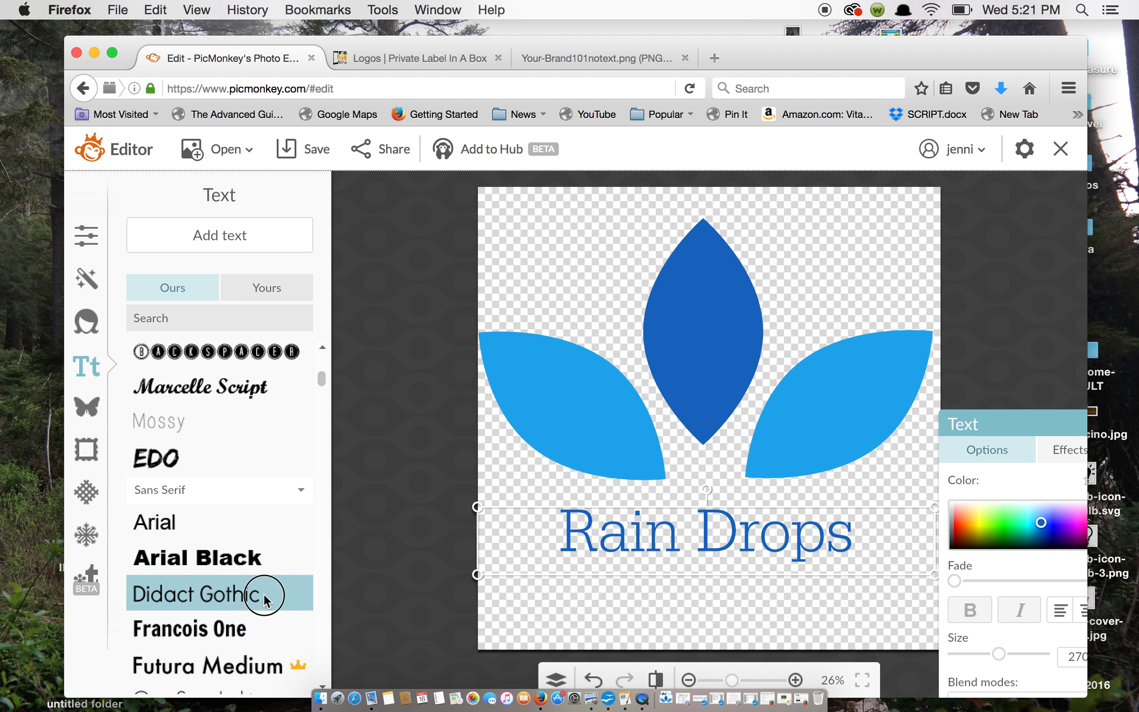
click(245, 621)
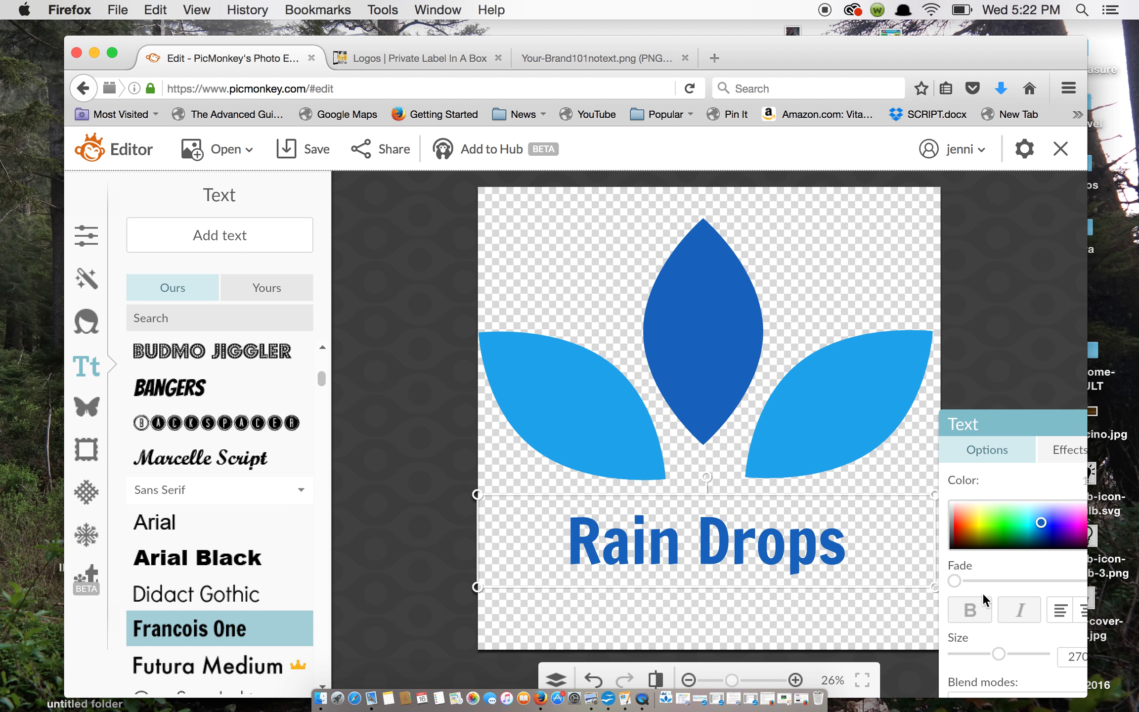
Enlarge the Rain Drops text and nudge it slightly right, centred beneath the petals
drag(1001, 660, 1010, 661)
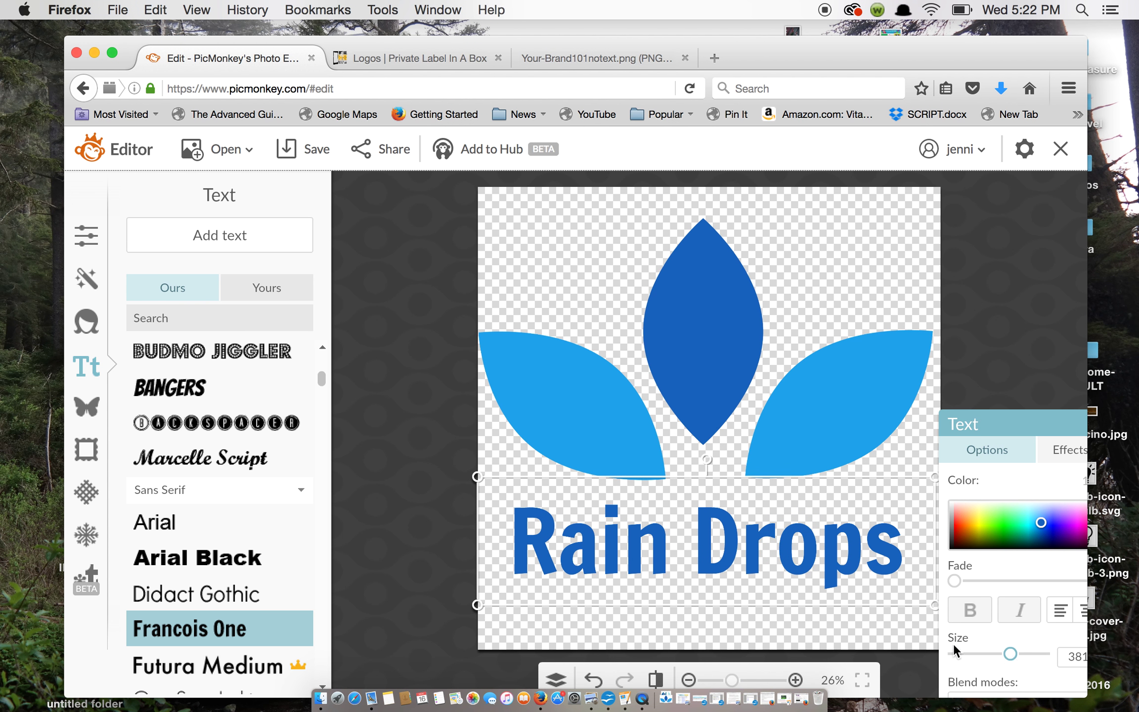
click(862, 633)
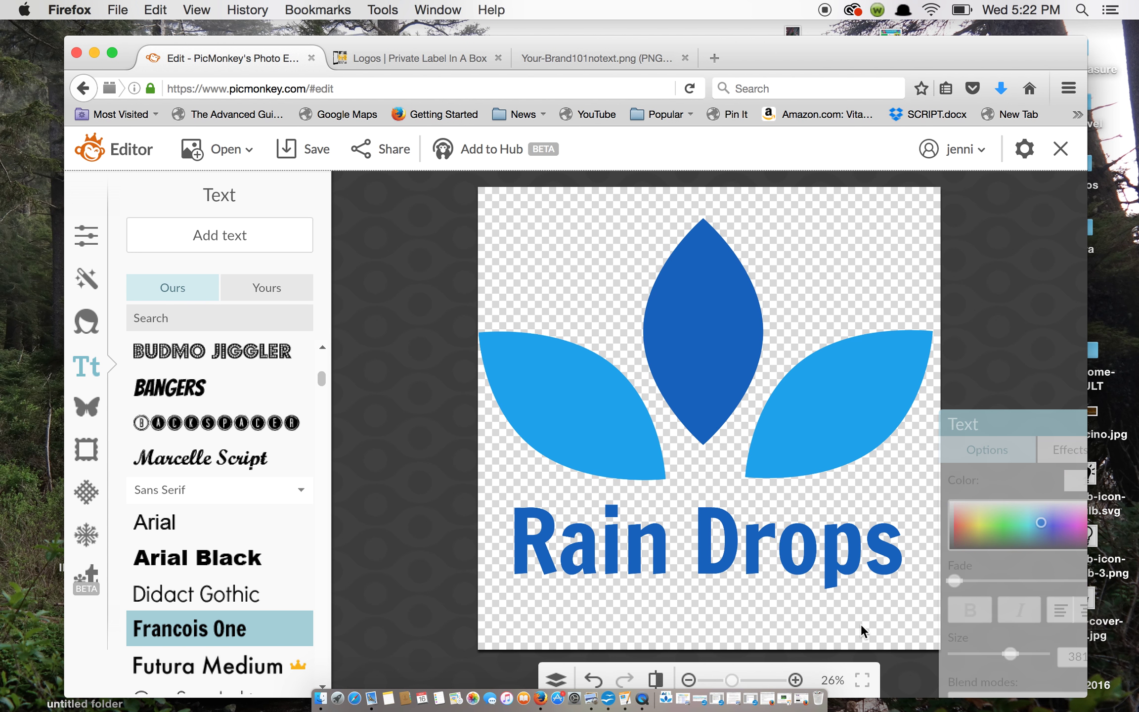
click(835, 563)
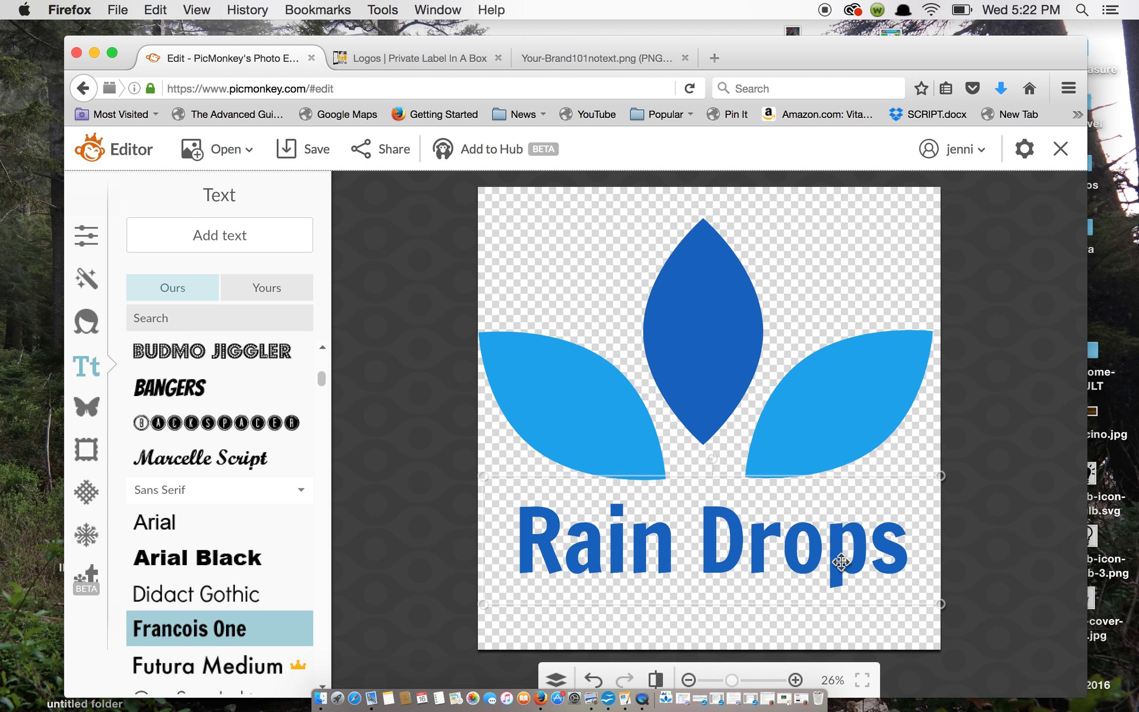
drag(834, 562, 837, 563)
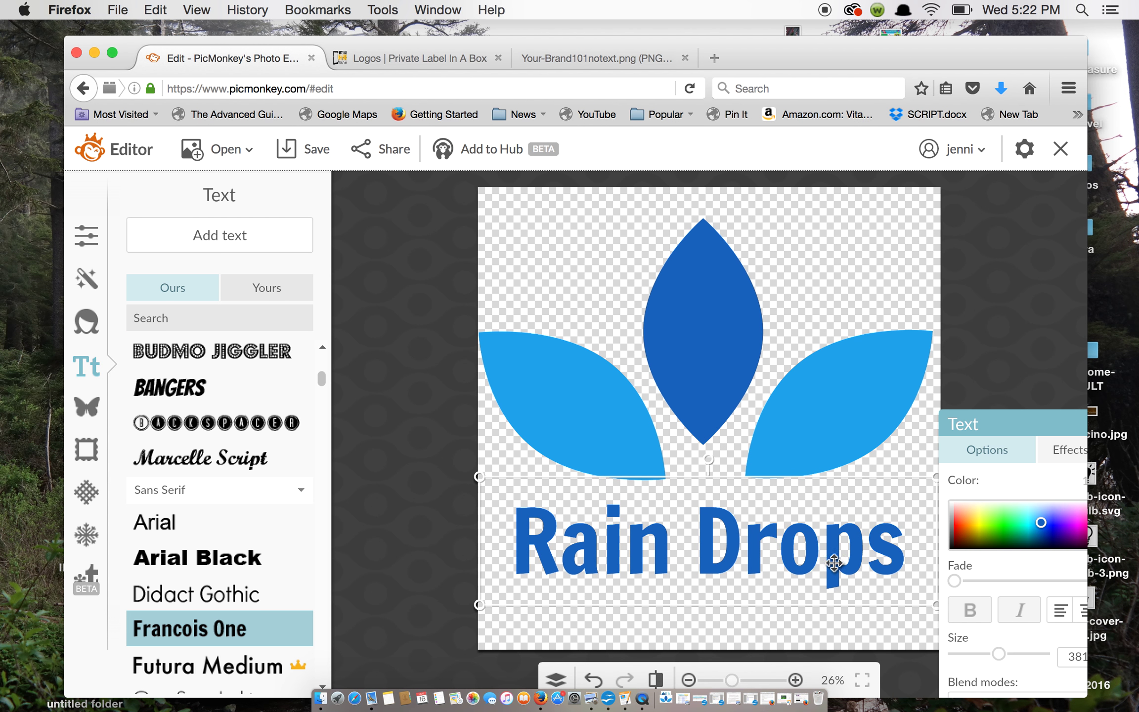
click(421, 588)
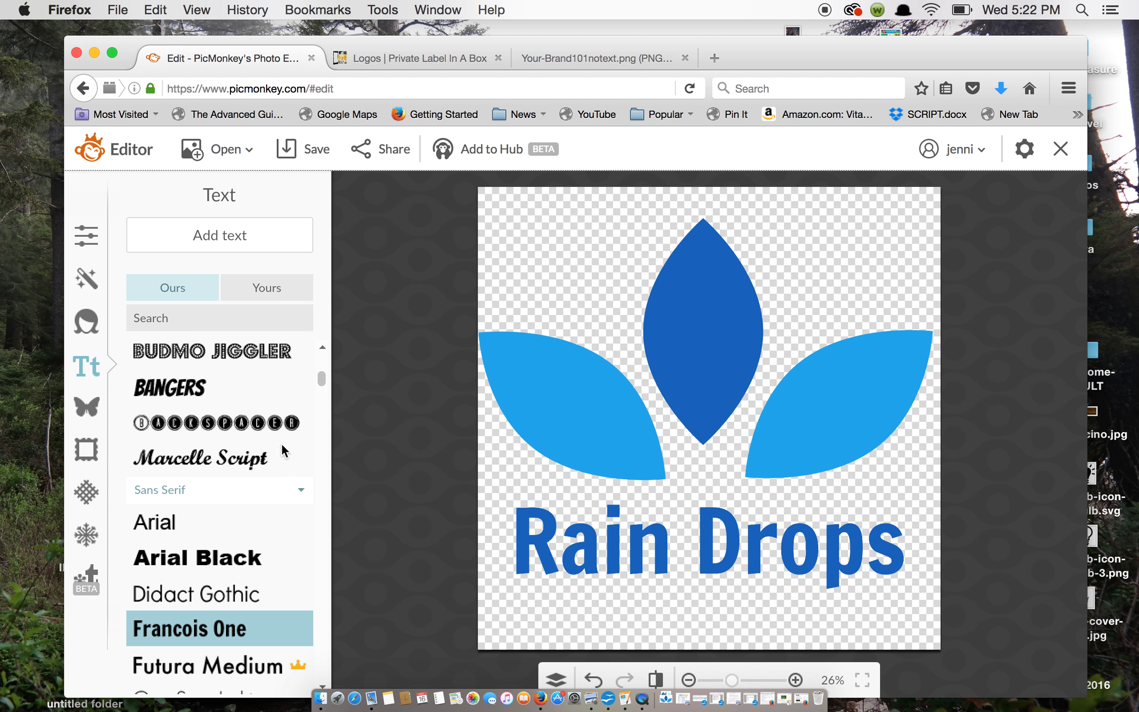
Save the logo to Downloads as raindrops-logo.png at 2000 × 2000
click(316, 151)
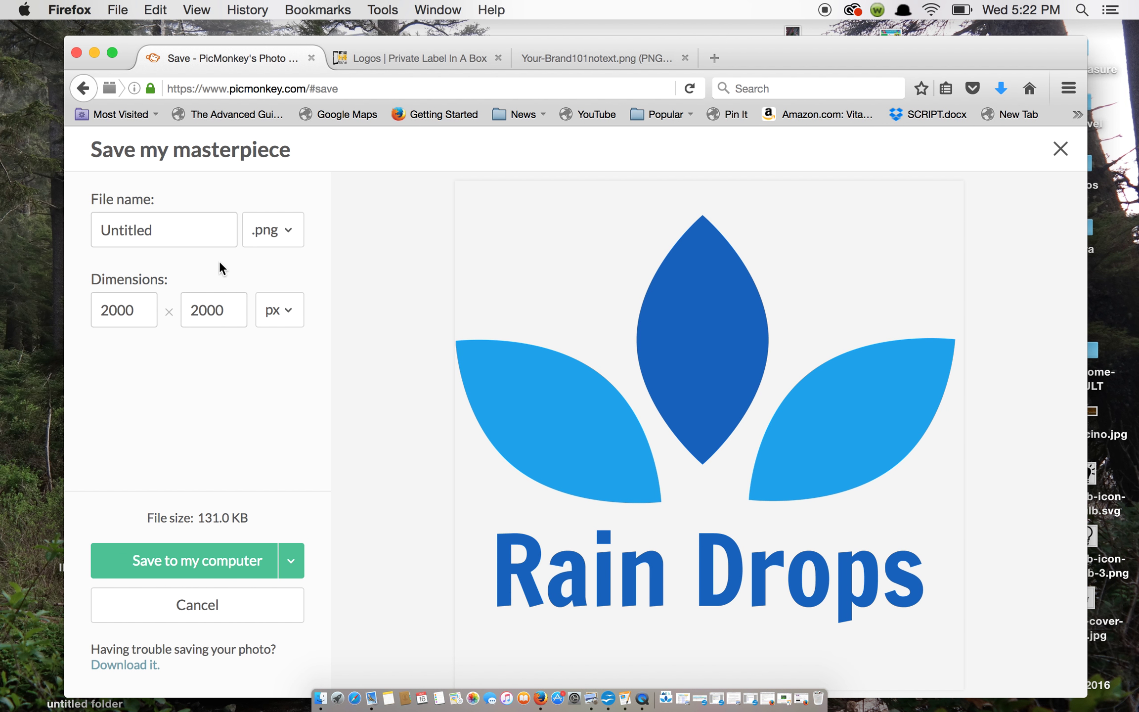
click(183, 229)
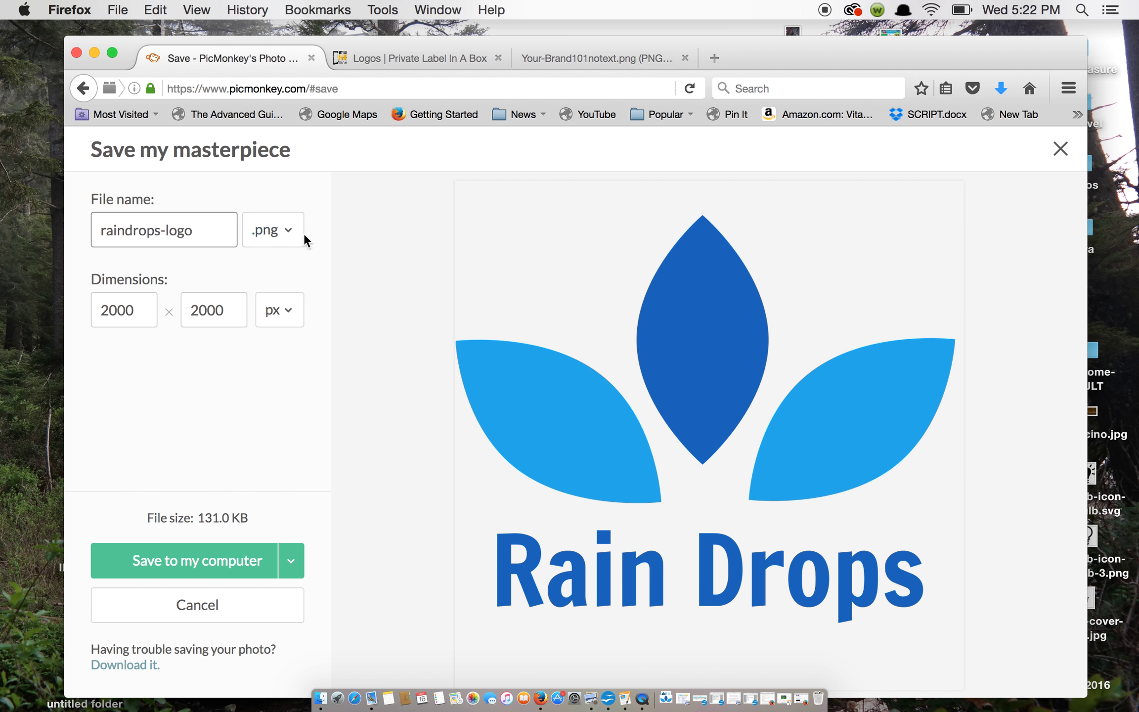
click(255, 563)
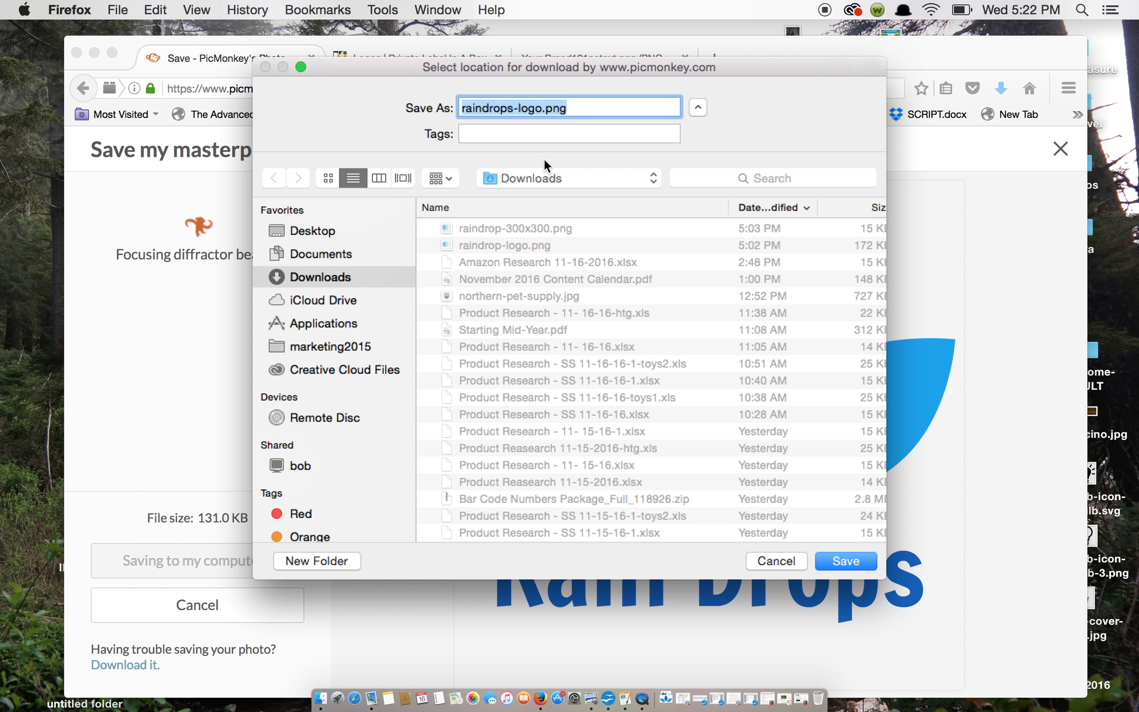
click(846, 562)
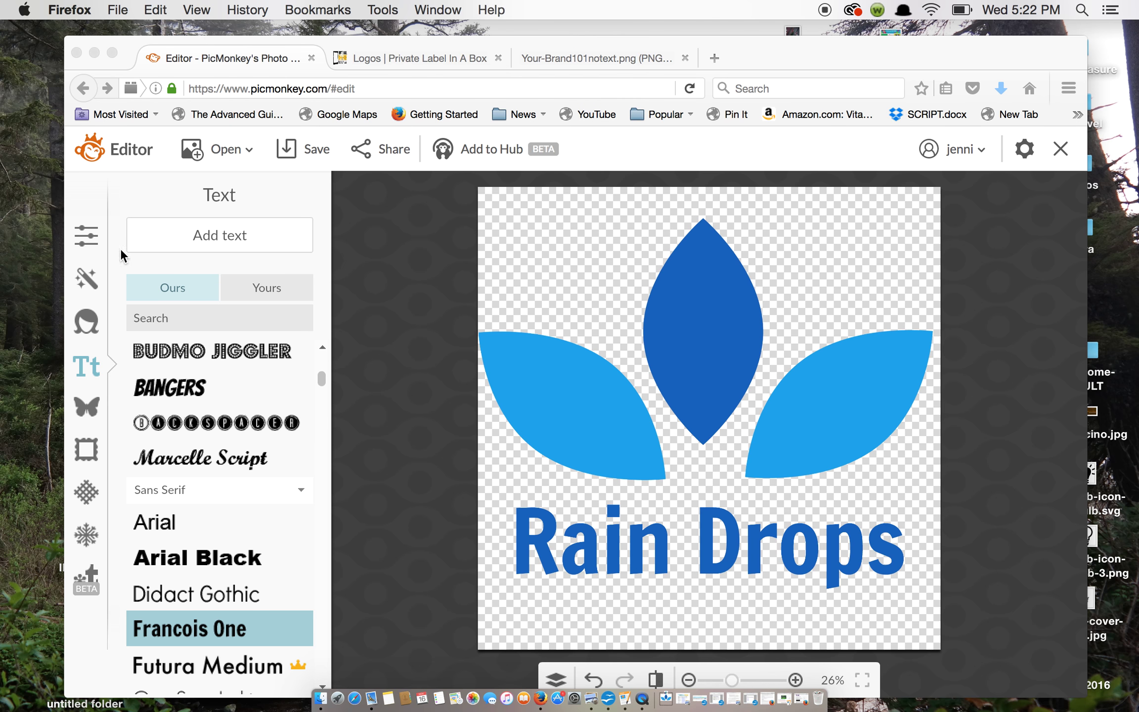
Bring up the Resize settings under Basic Edits
click(87, 244)
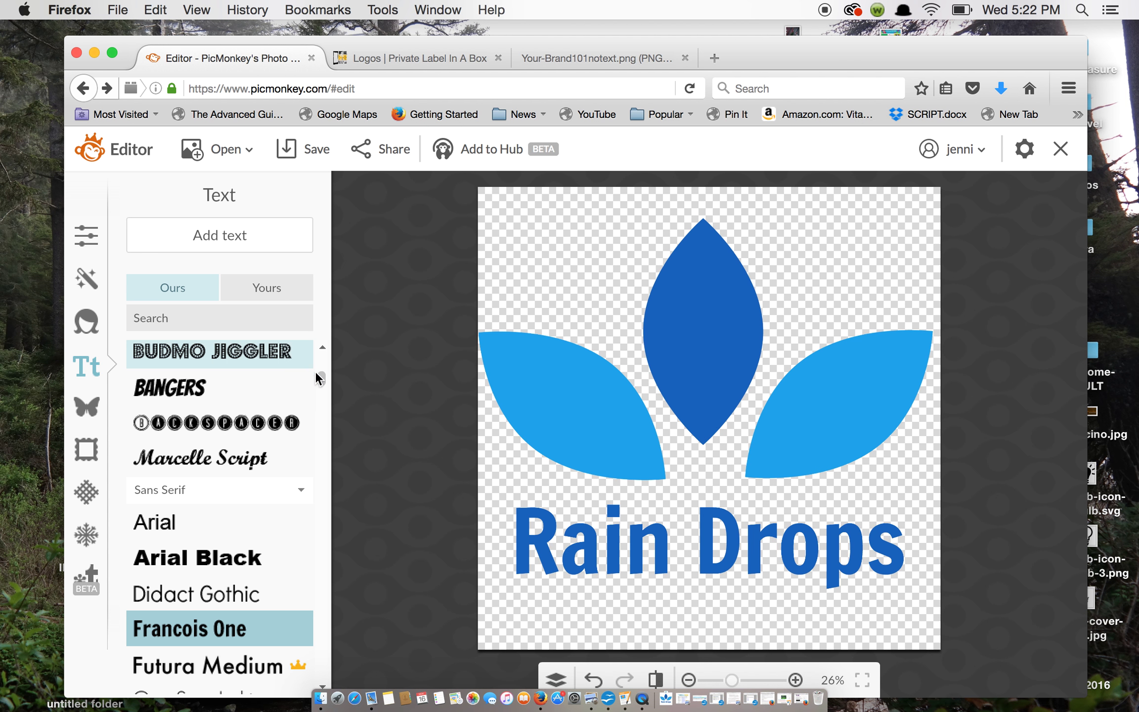
click(89, 240)
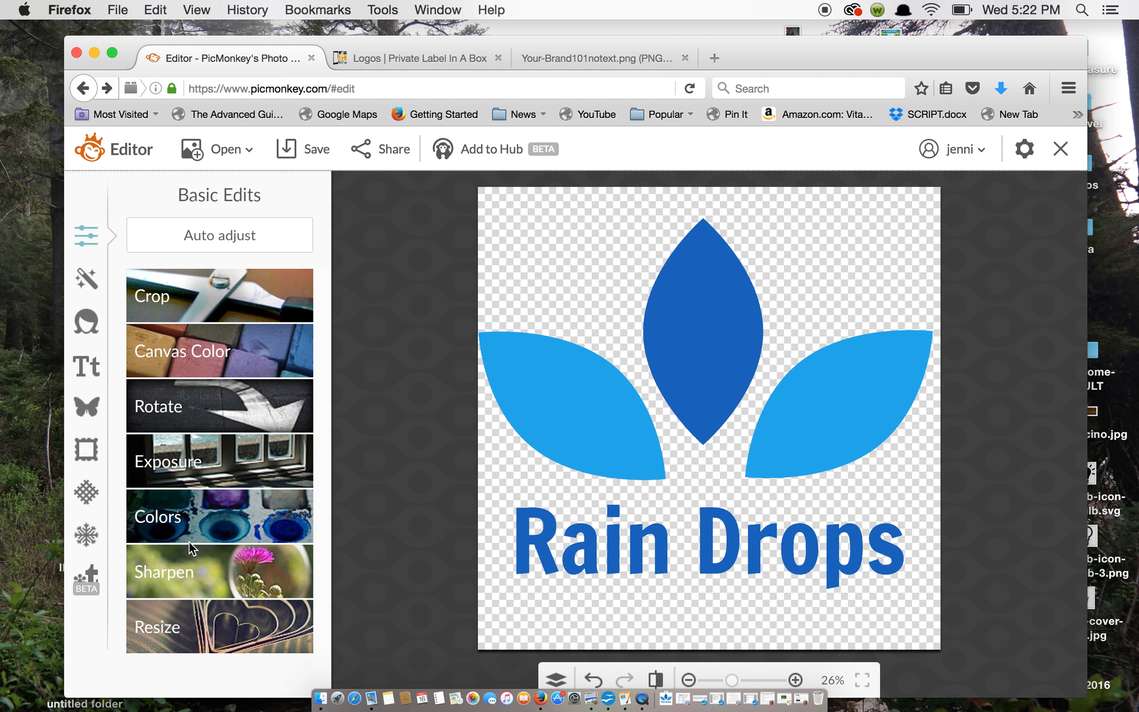
click(201, 641)
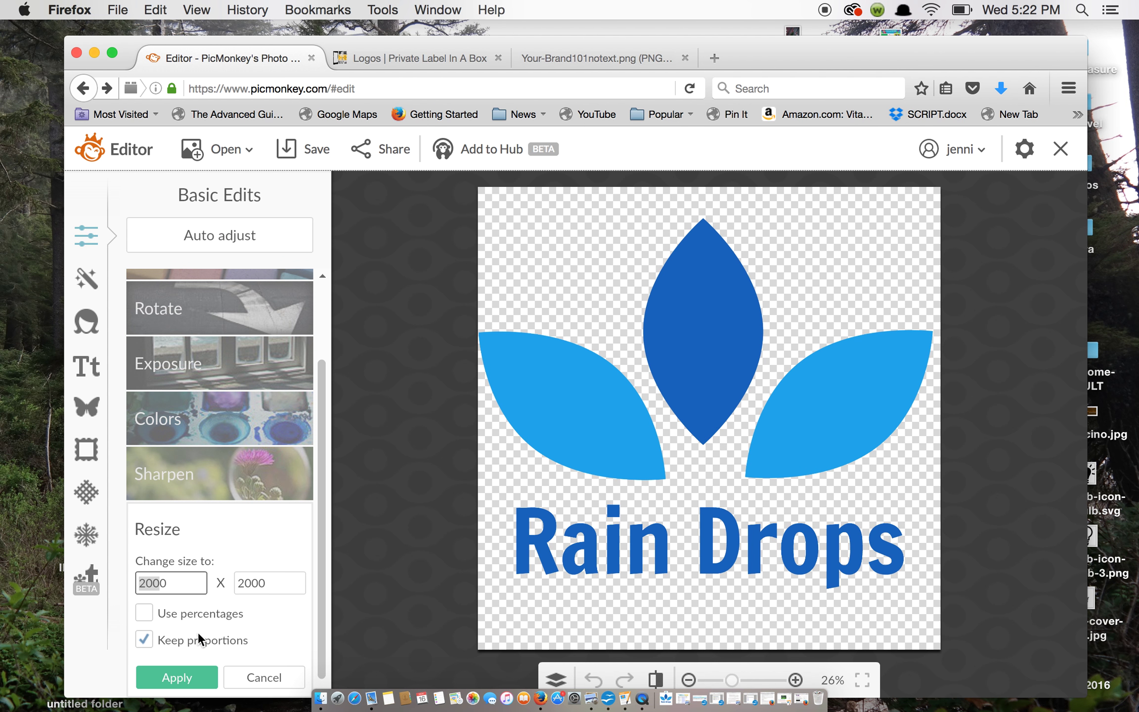
click(324, 497)
drag(325, 497, 325, 509)
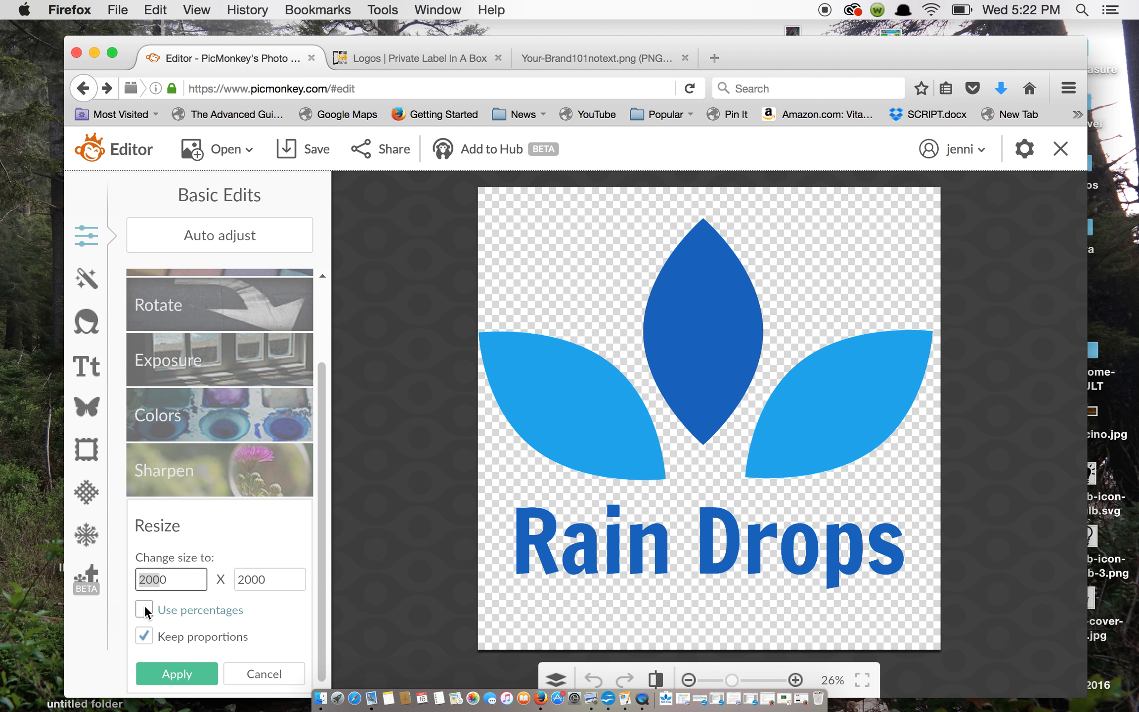
Set the width to 300 with proportions kept and apply the 300 × 300 resize
click(145, 581)
key(BackSpace)
key(BackSpace)
key(BackSpace)
key(BackSpace)
text(1)
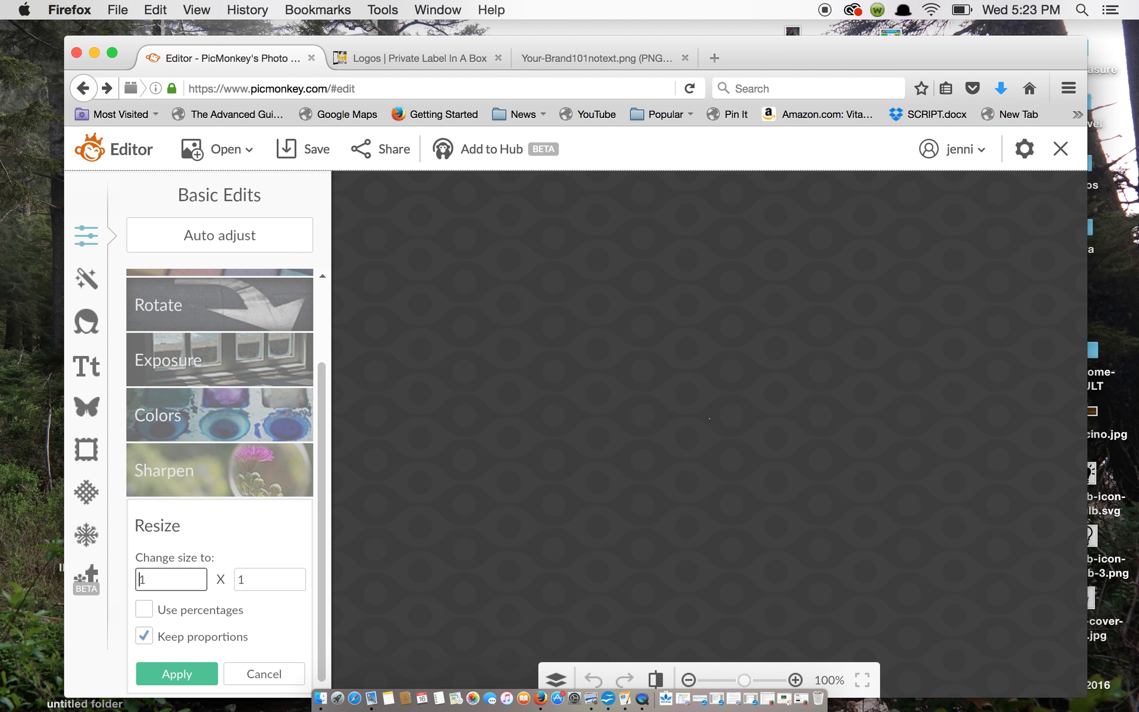
key(Left)
text(3)
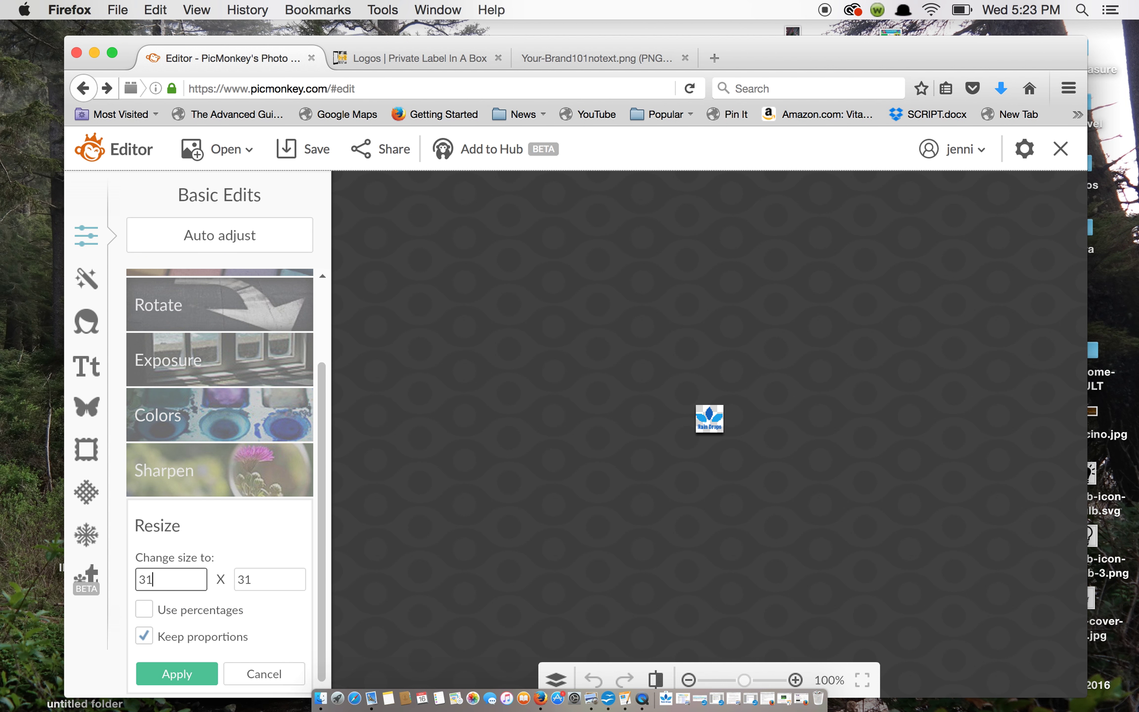
key(Delete)
text(00)
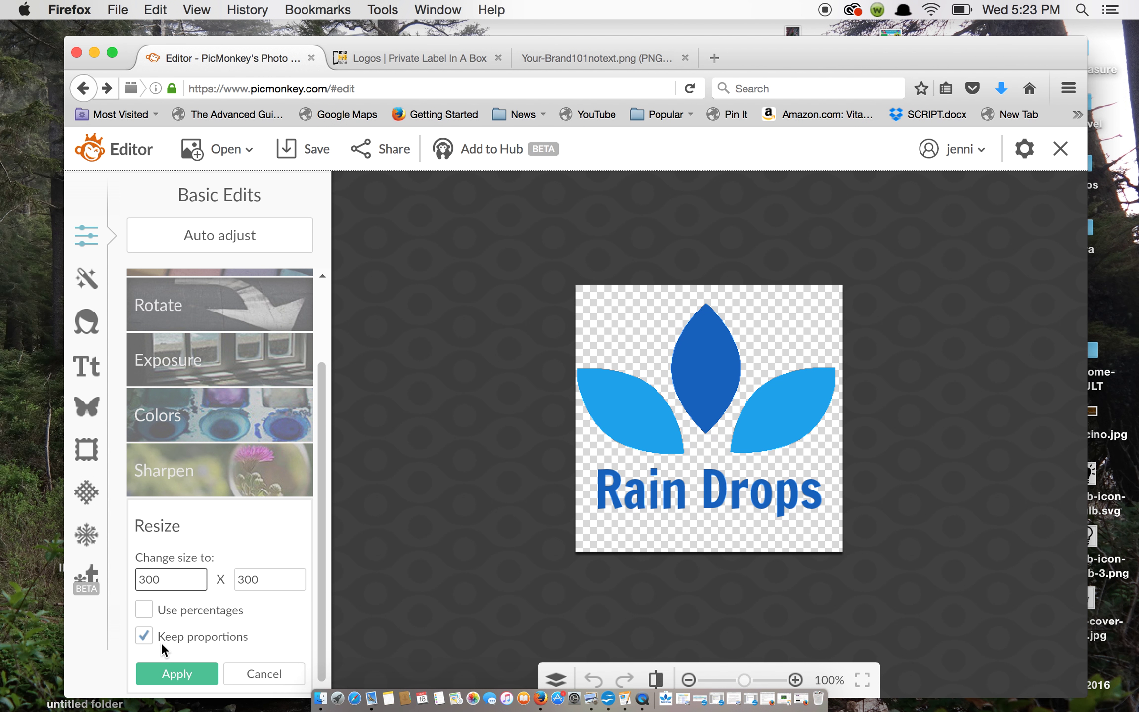
click(182, 677)
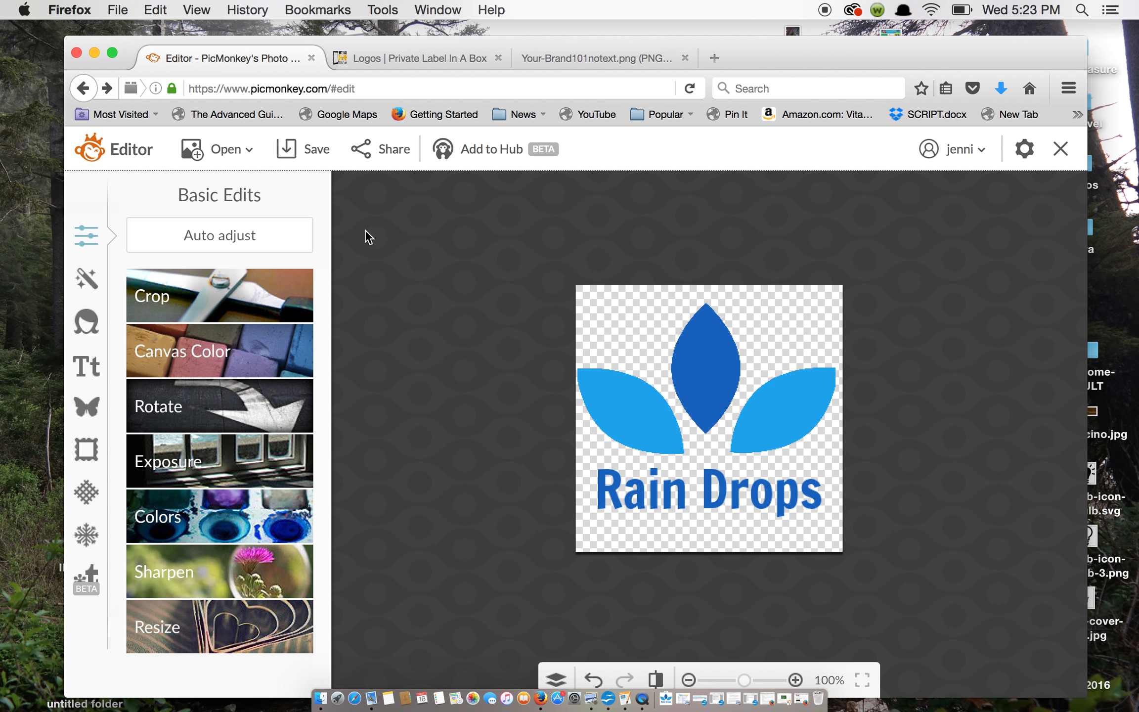
Crop the logo to 300 × 267, raising the bottom edge to just below the text
click(164, 299)
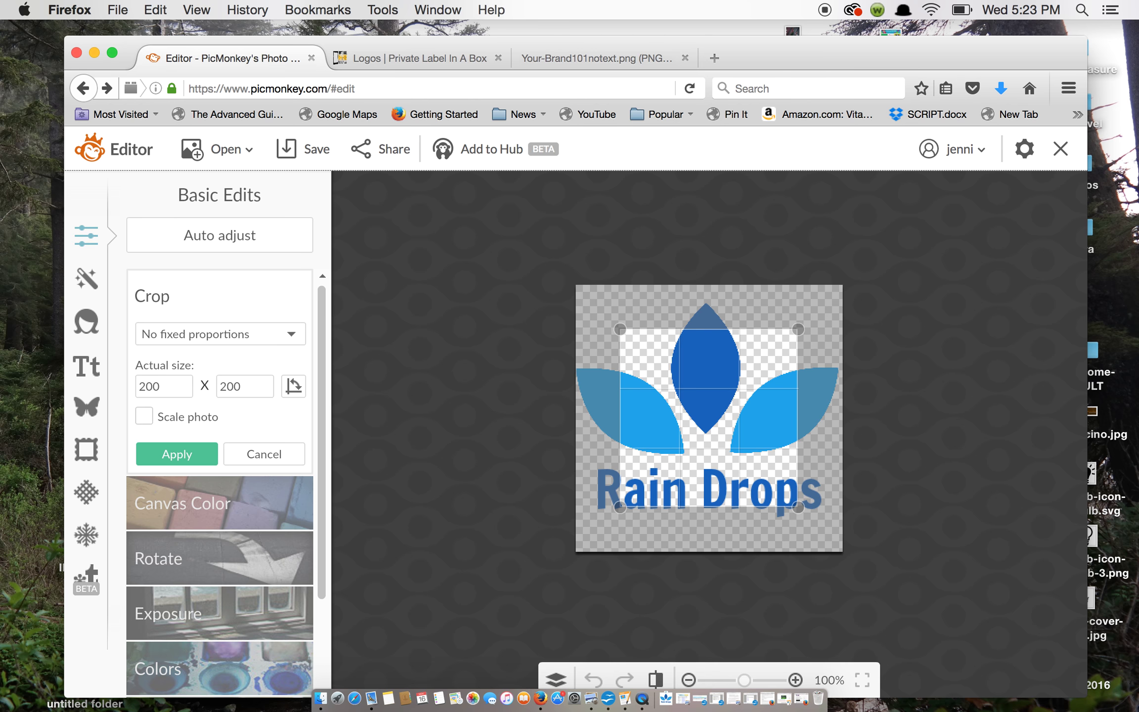
drag(799, 508, 856, 551)
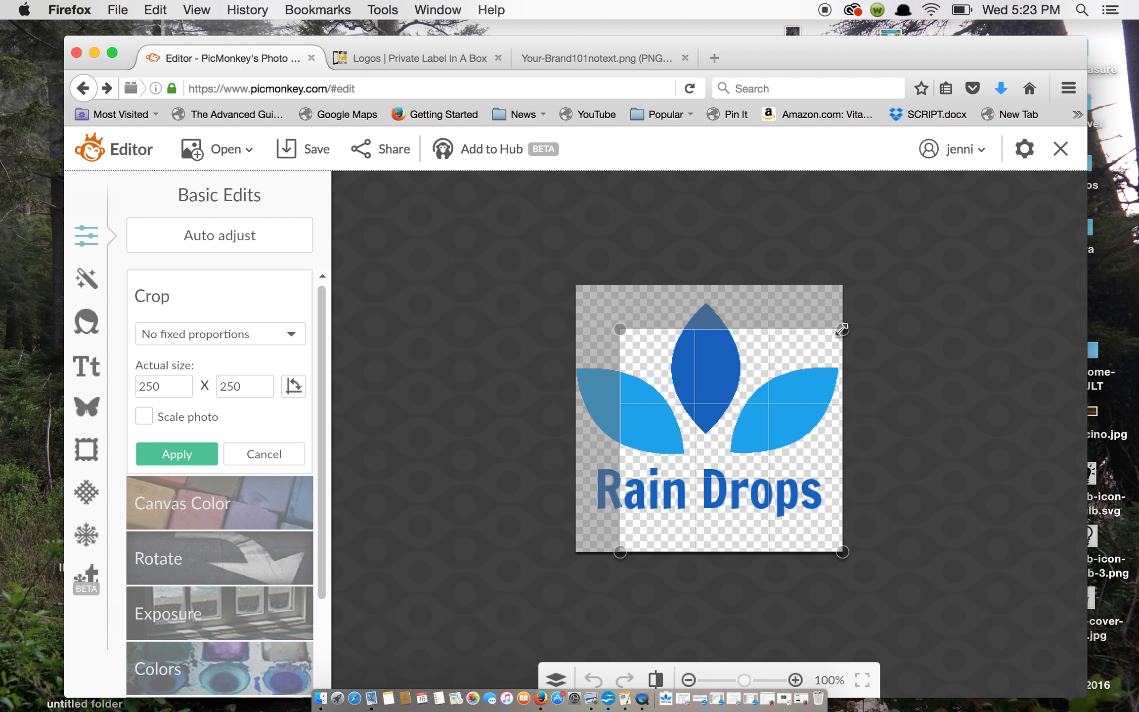
drag(841, 329, 841, 269)
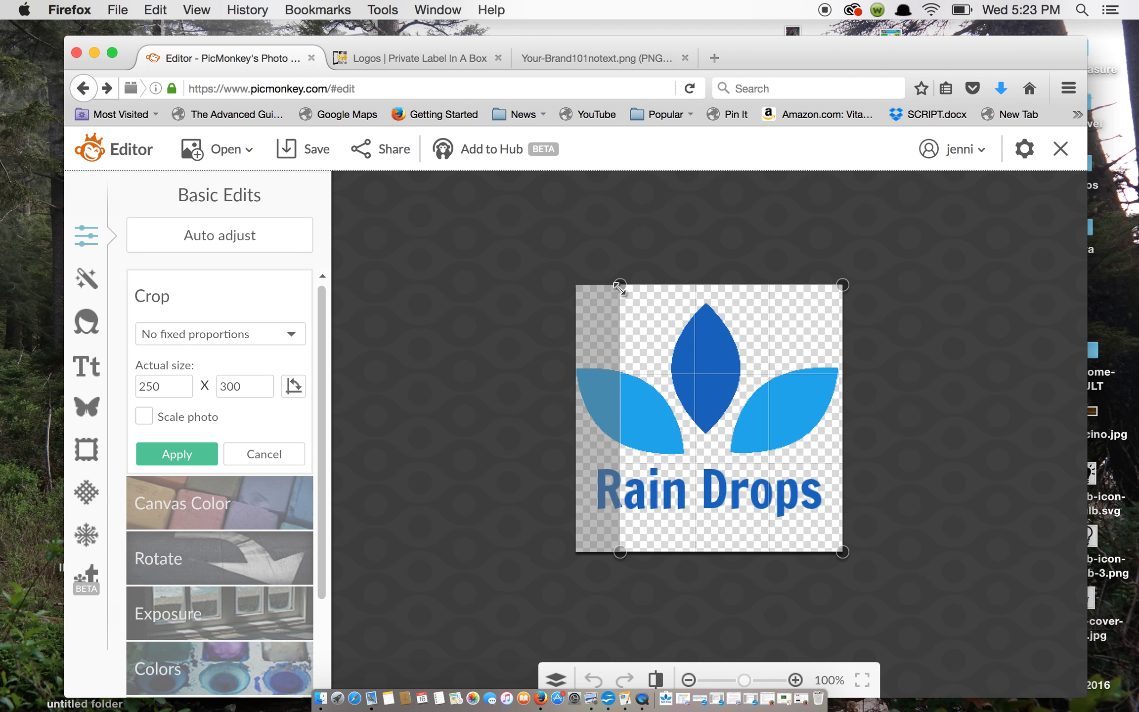
drag(620, 286, 571, 283)
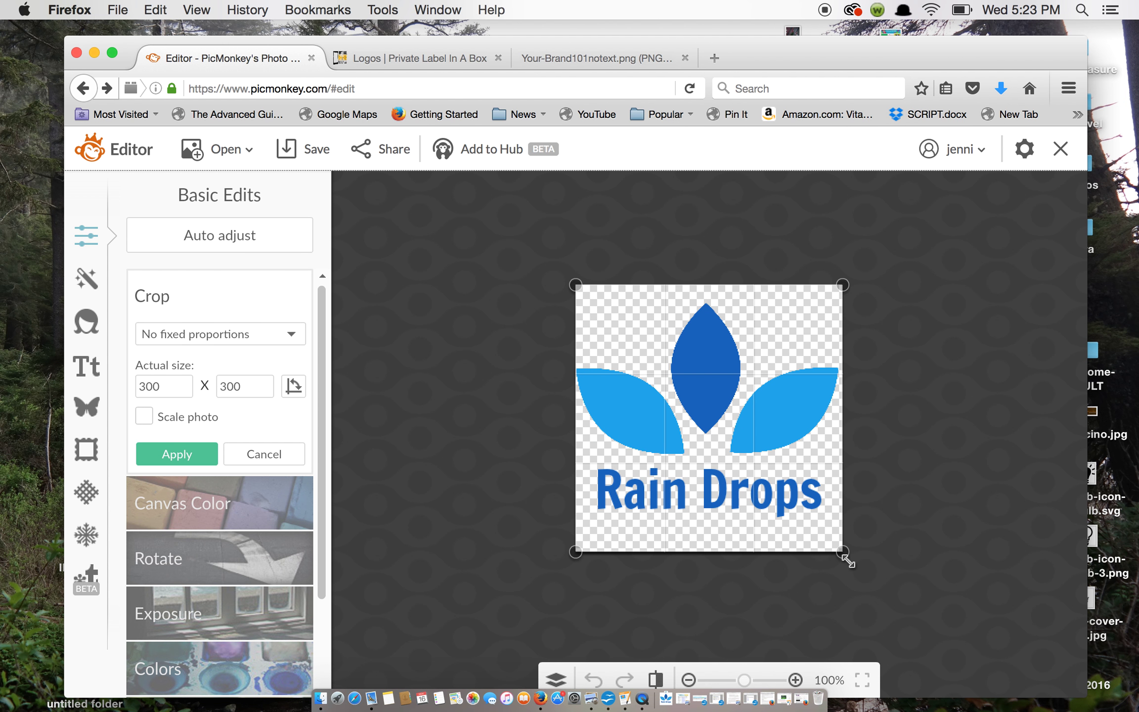
drag(842, 552, 845, 528)
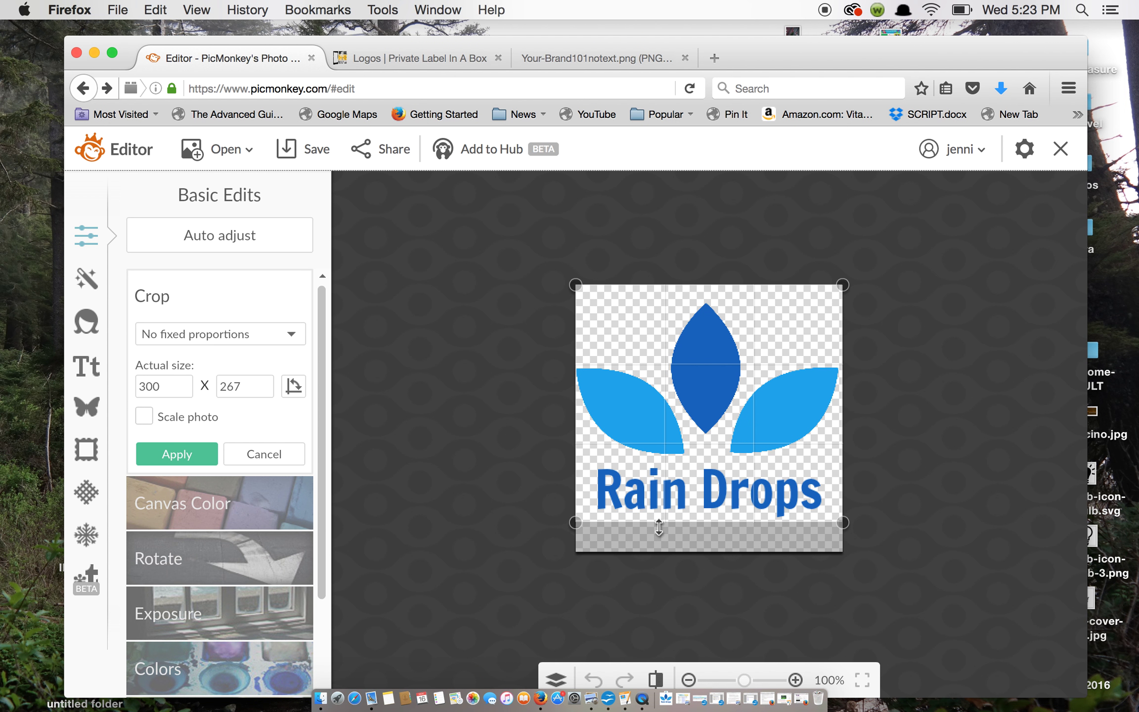
click(178, 457)
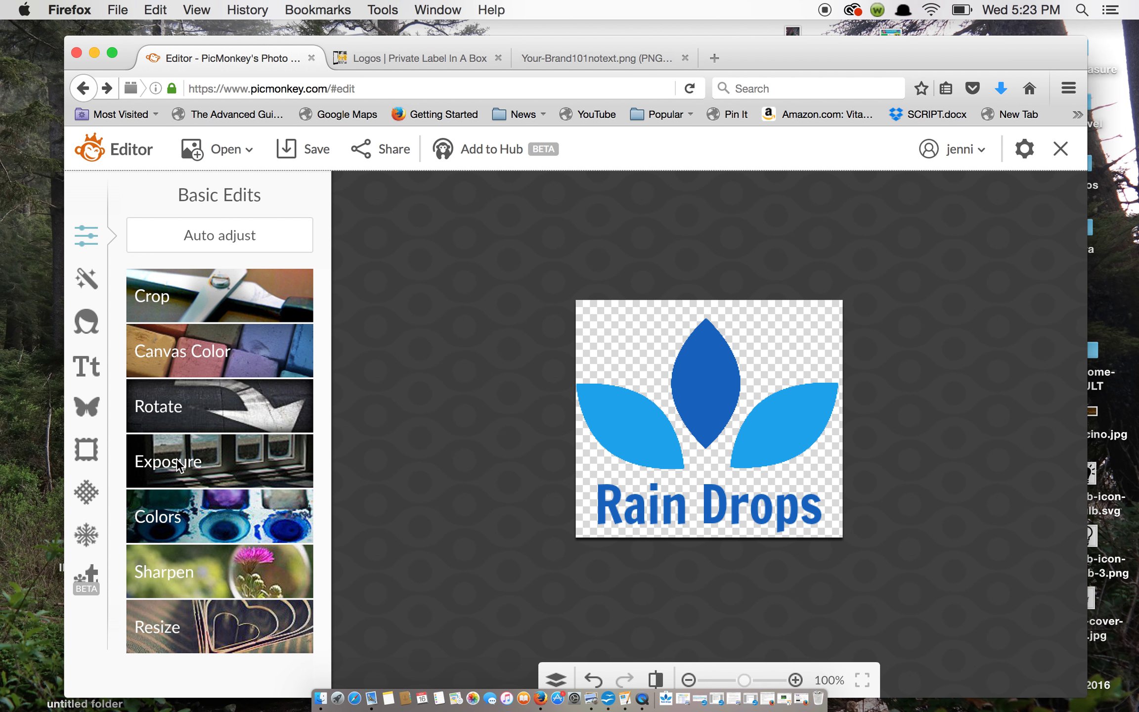
Save the cropped logo to Downloads as raindrops-300x300-logo.png
click(325, 157)
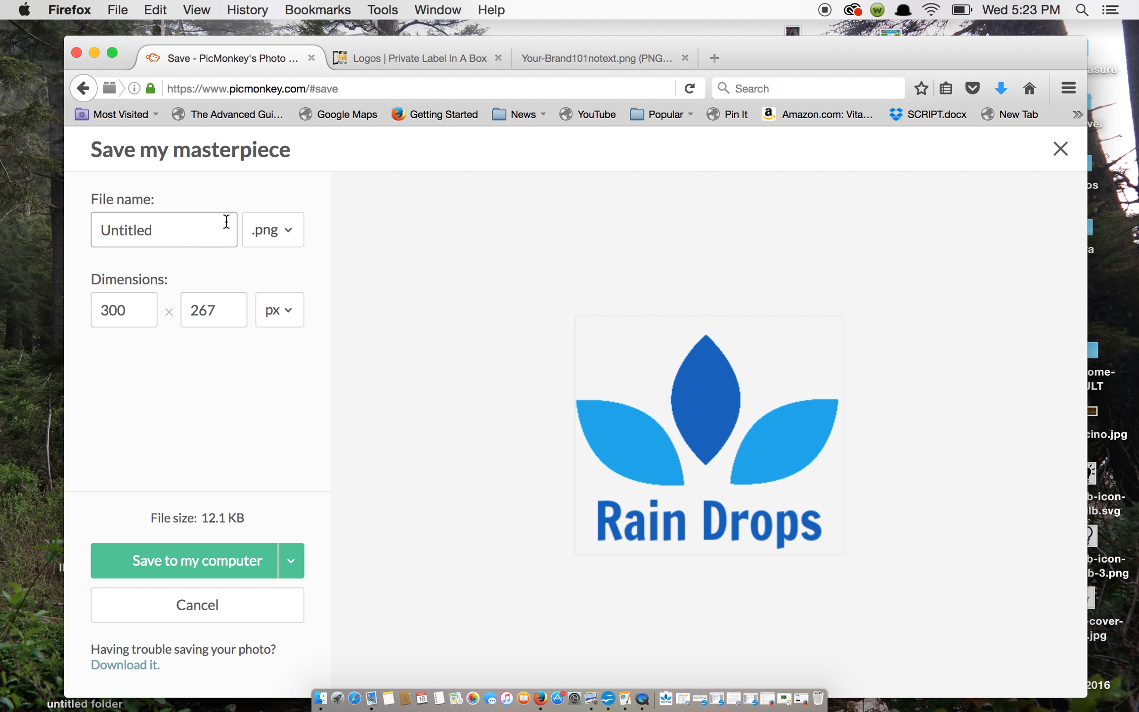
click(201, 227)
key(BackSpace)
key(BackSpace)
key(BackSpace)
key(BackSpace)
key(BackSpace)
key(BackSpace)
key(BackSpace)
key(BackSpace)
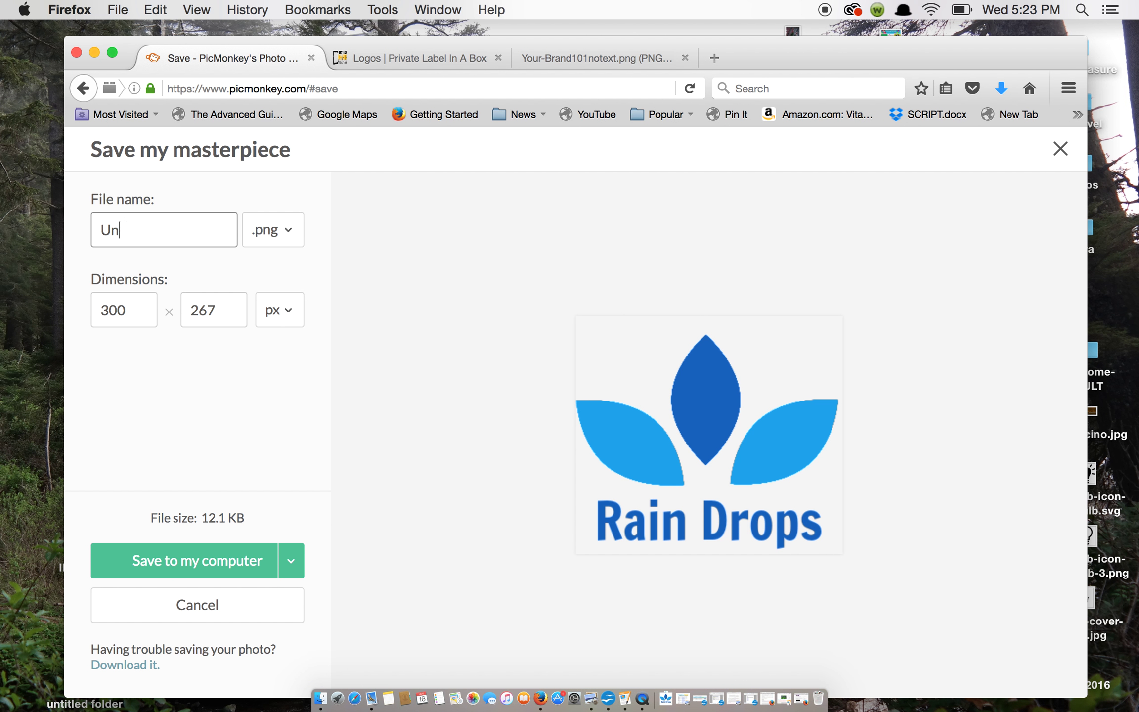
text(raindrops-300x)
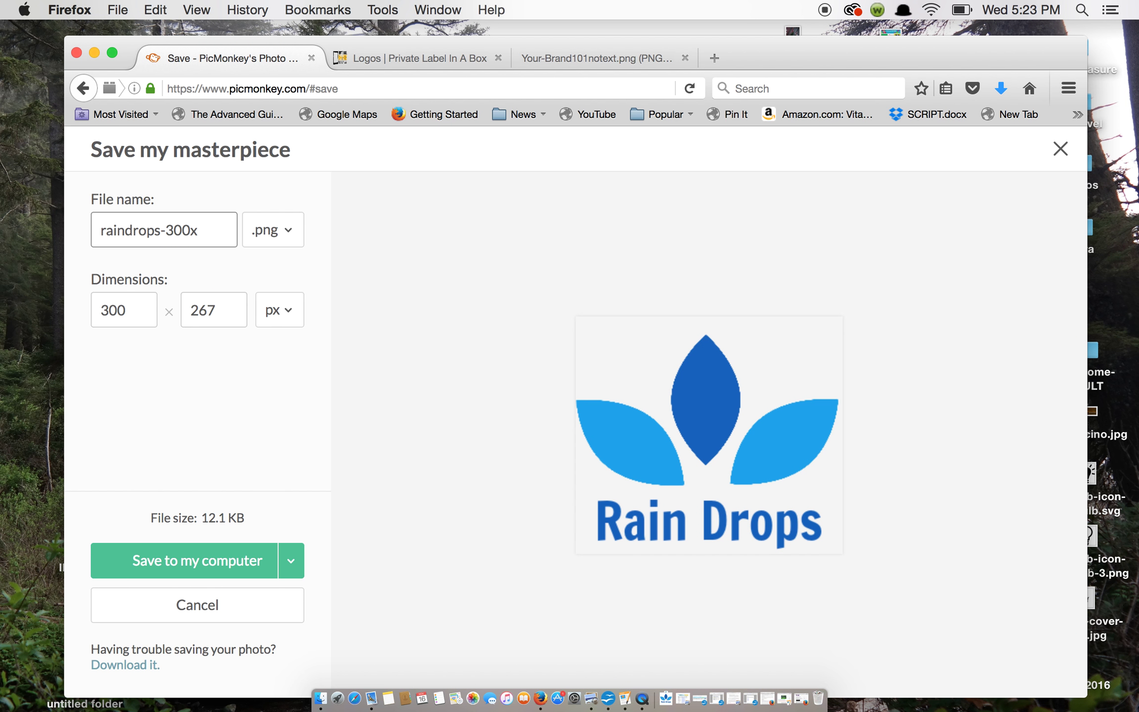
text(300-logo)
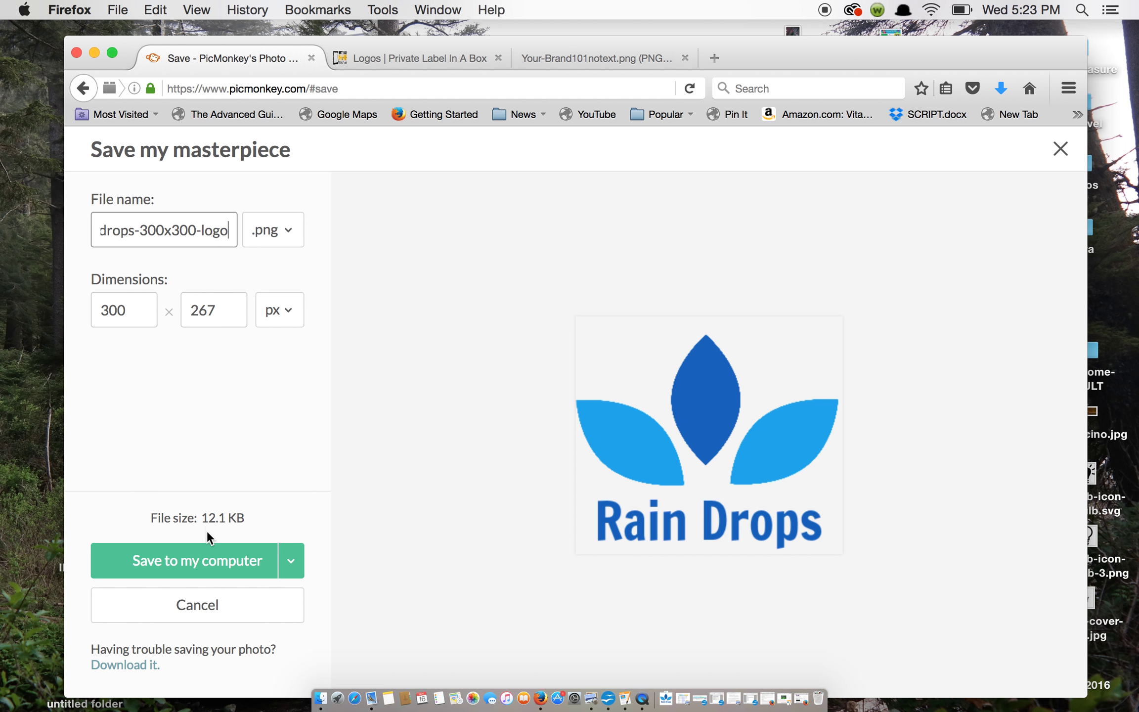
click(204, 561)
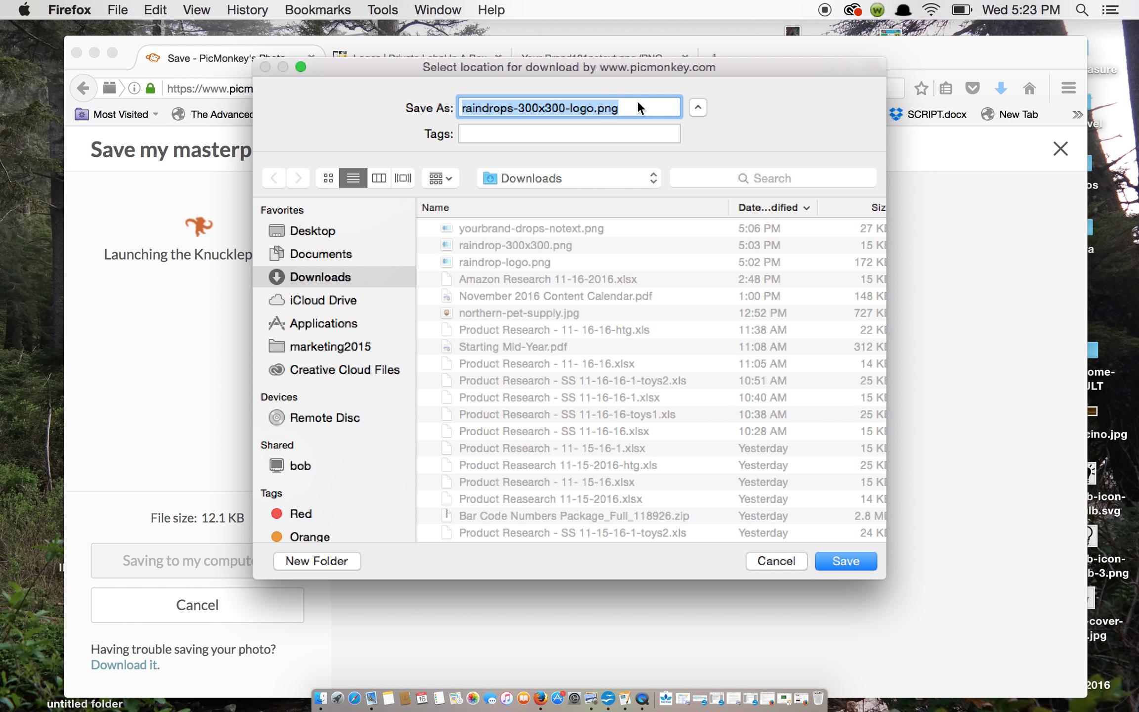
click(844, 561)
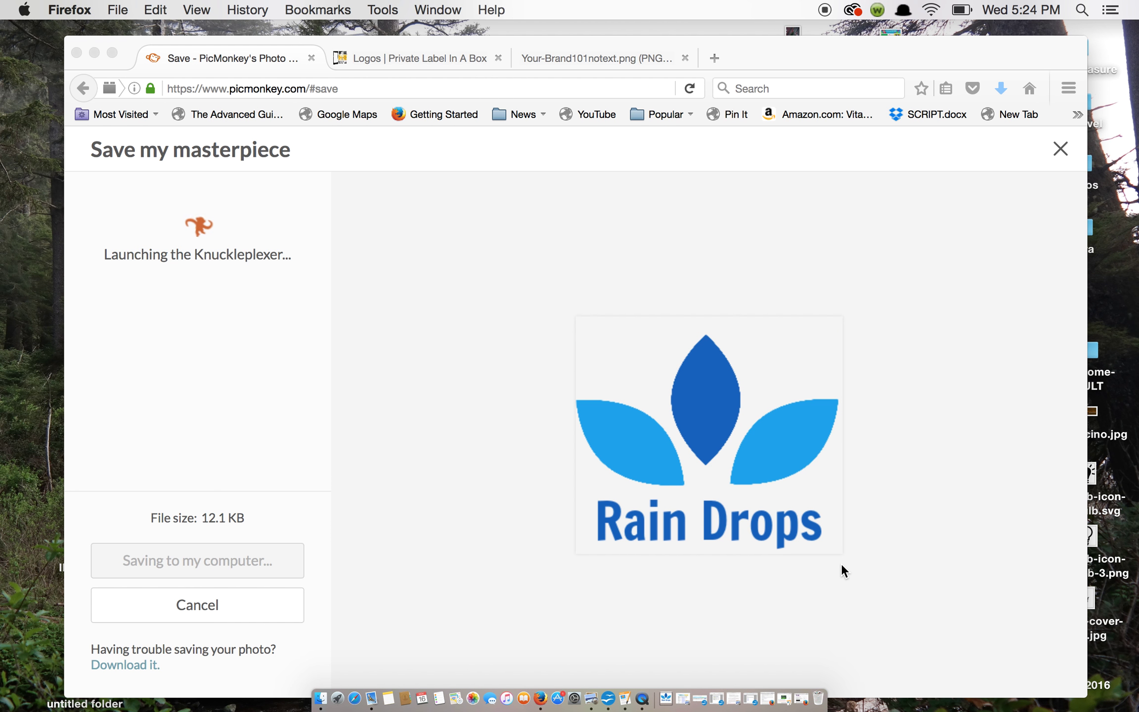